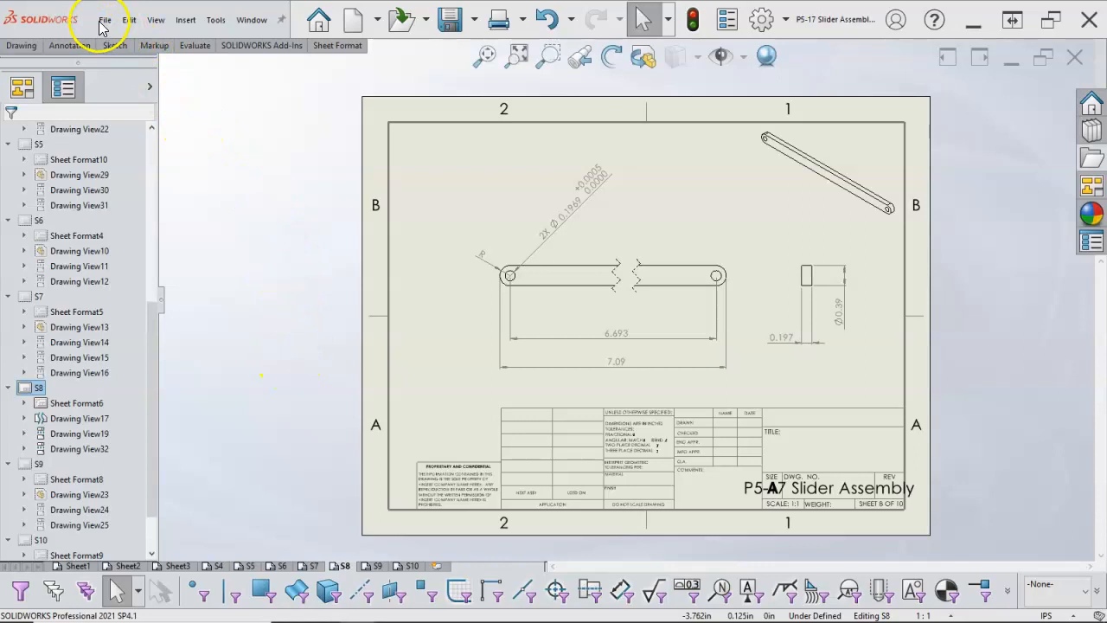
Step: Create a new drawing from the my a-landscape template in SW Templates without inserting a model view
left_click(348, 20)
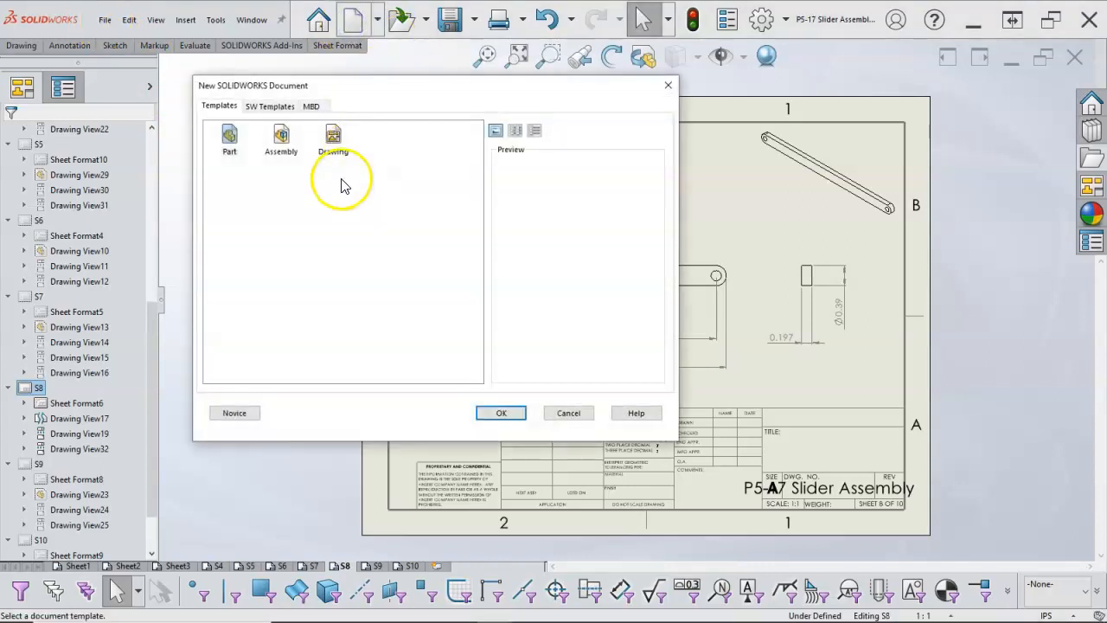
left_click(271, 107)
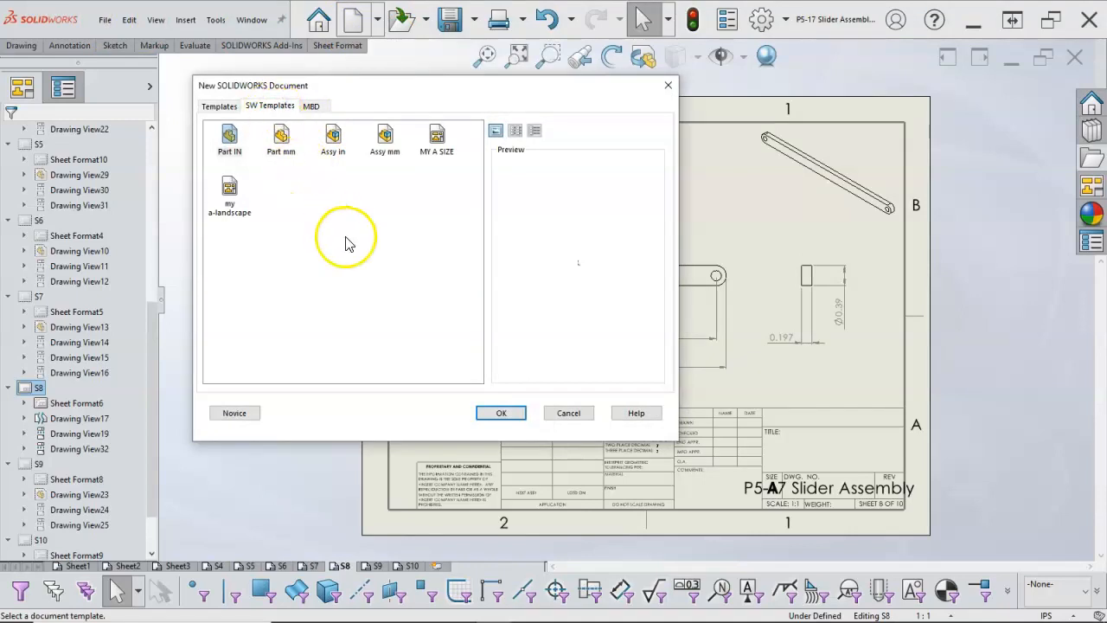
double_click(230, 194)
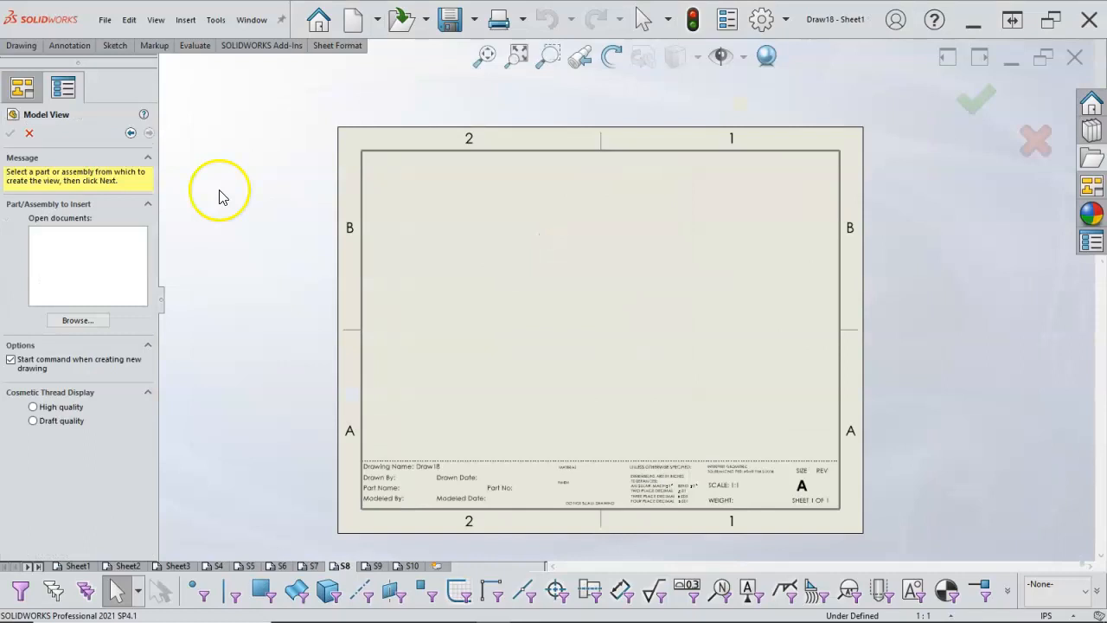
left_click(30, 133)
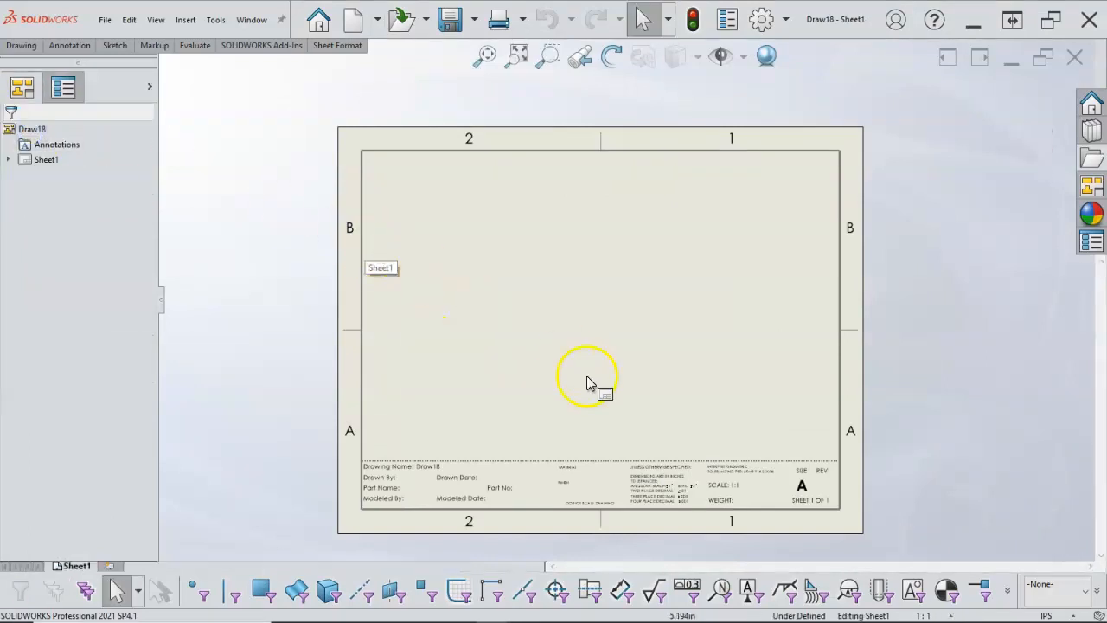
Step: Reload the my a-landscape sheet format in the new drawing's sheet properties and apply the change
scroll(536, 383, "down", 1)
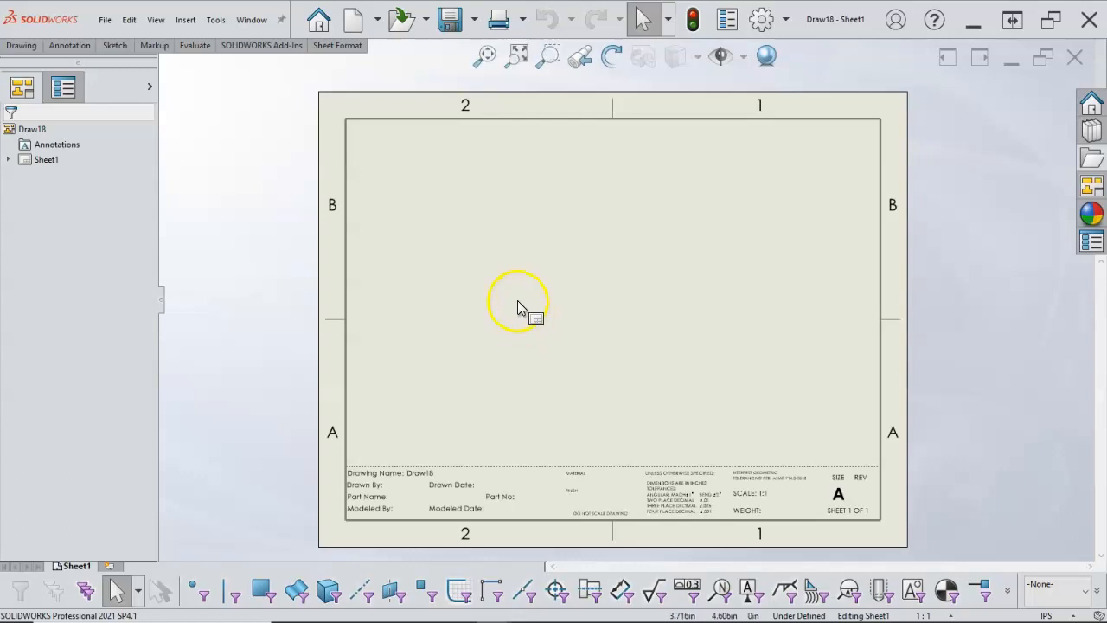
right_click(558, 321)
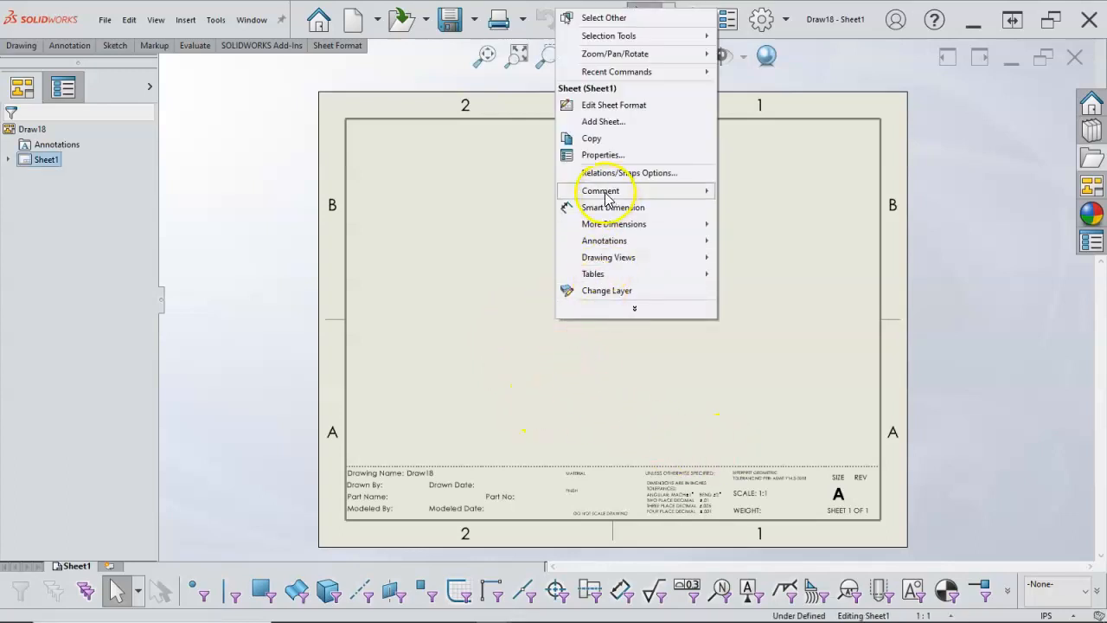
left_click(606, 156)
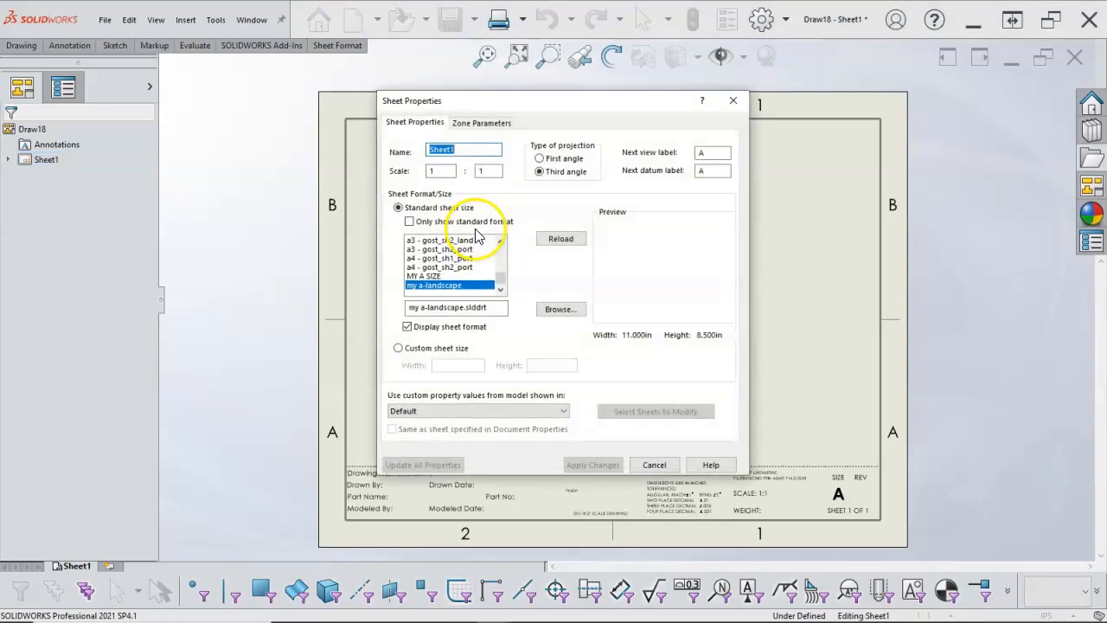
left_click(566, 243)
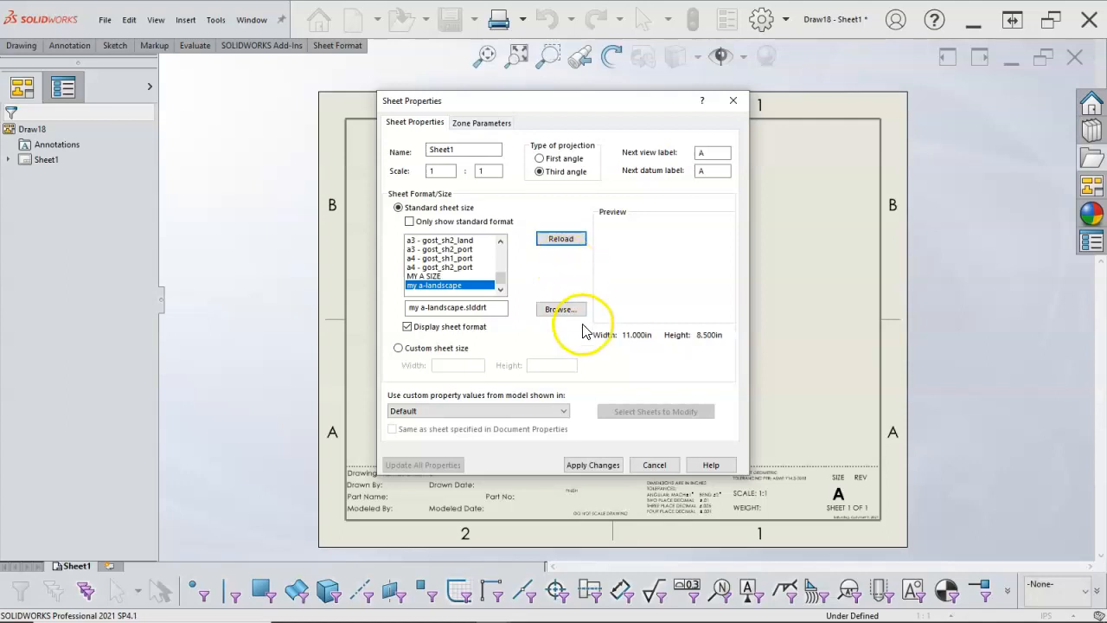
left_click(595, 464)
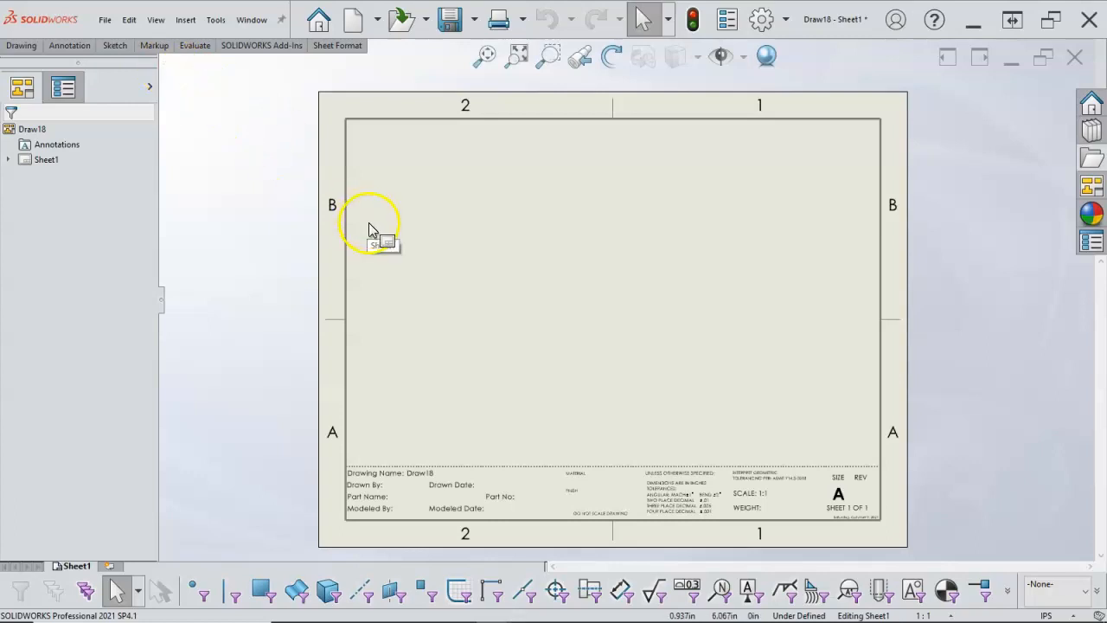
Step: Save the drawing as a drawing template over my a-landscape.DRWDOT in SW Templates and close it
left_click(104, 20)
left_click(143, 139)
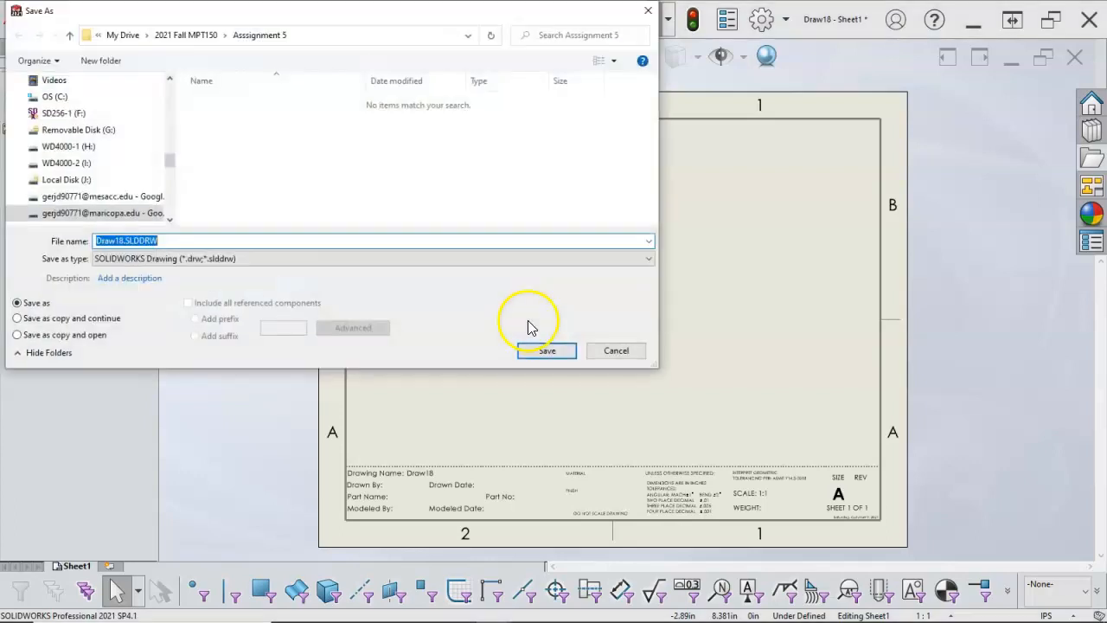
left_click(374, 258)
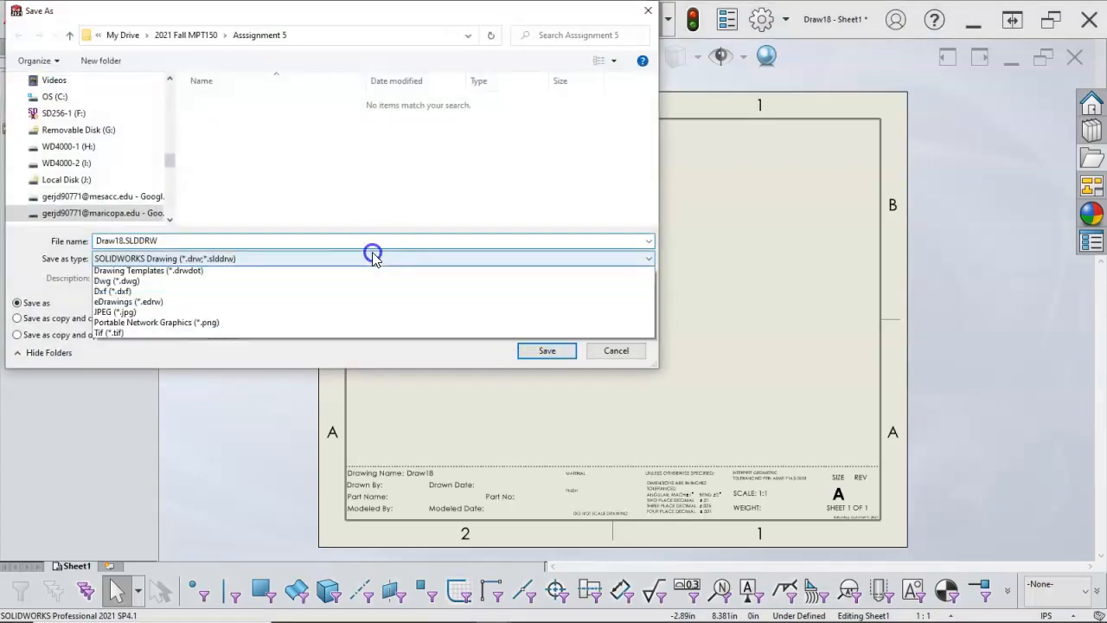
left_click(255, 325)
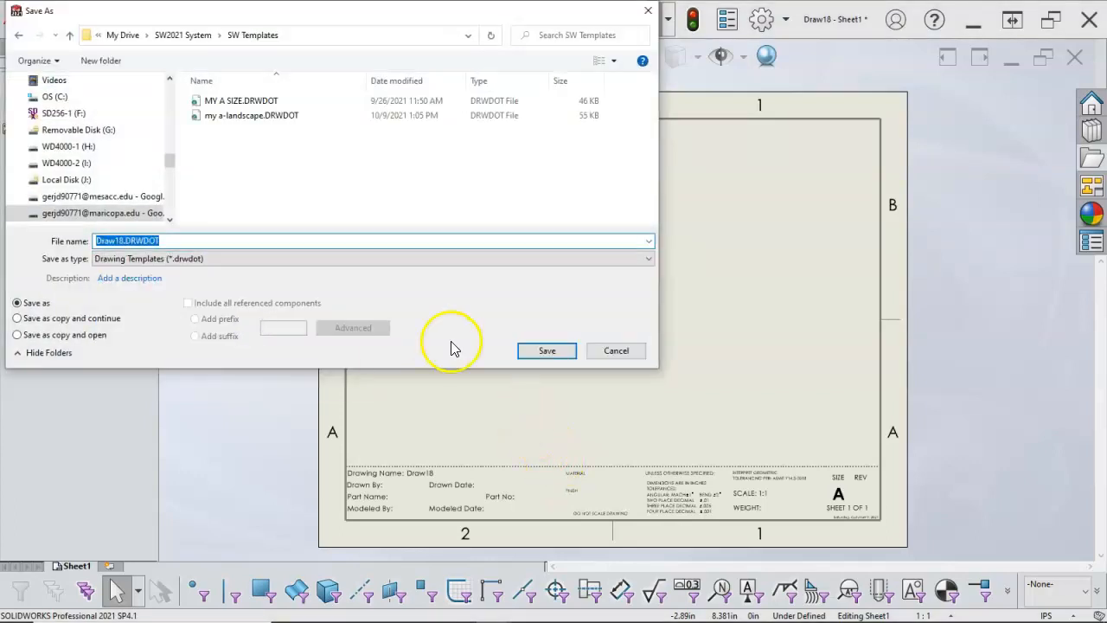
left_click(228, 115)
left_click(545, 351)
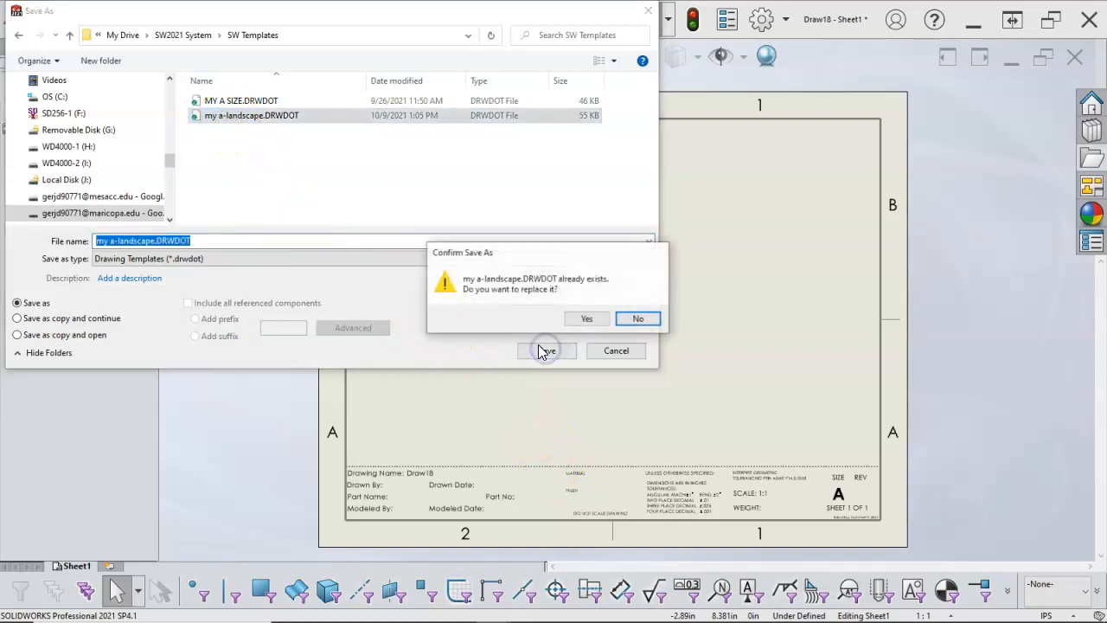
left_click(586, 320)
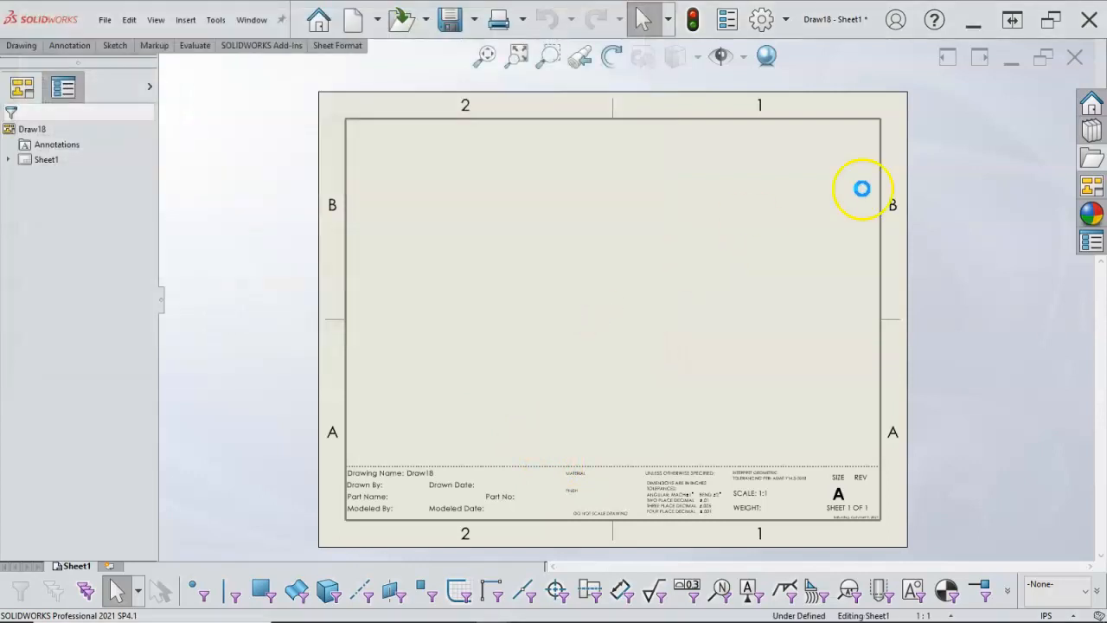
left_click(1074, 59)
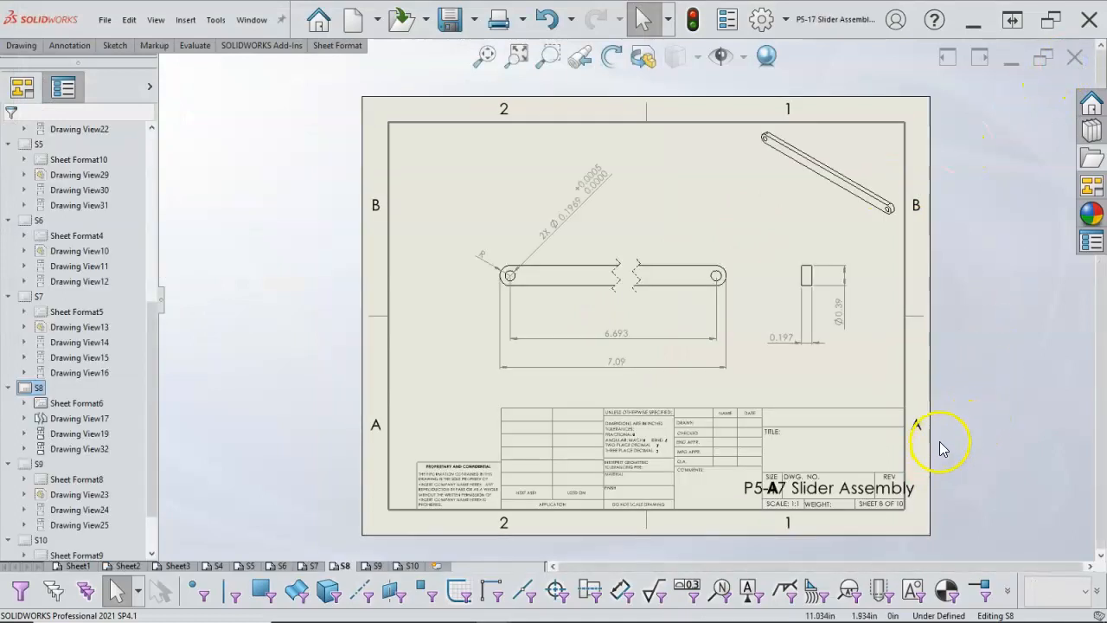
Step: In the slider assembly drawing, load my a-landscape.slddrt from SW2021 System > SW Templates as Sheet1's format in its sheet properties
left_click(77, 566)
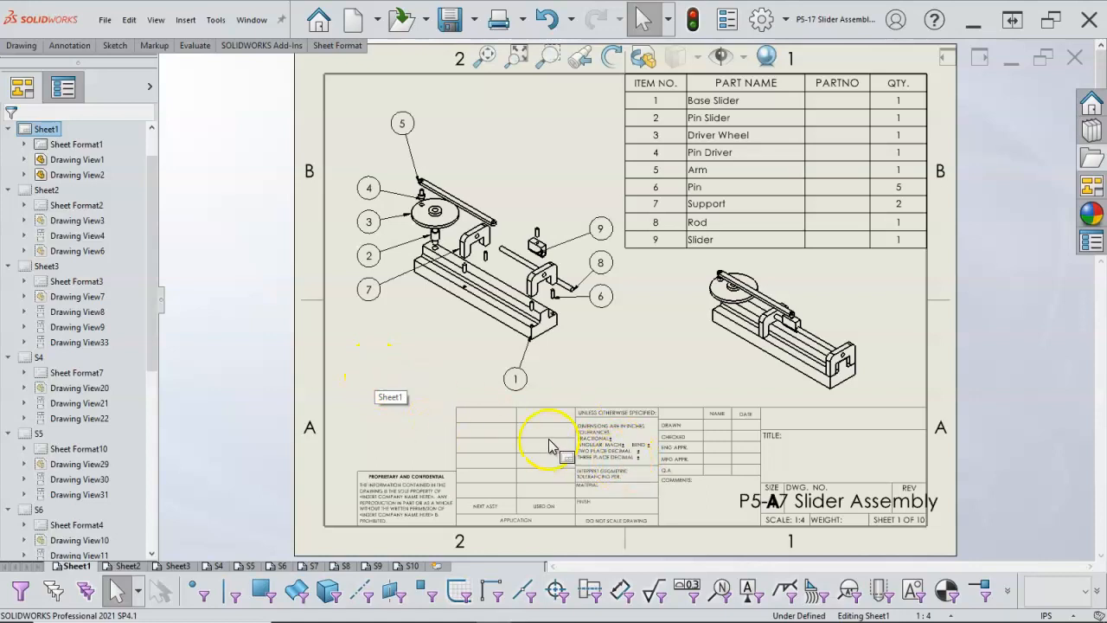
right_click(407, 403)
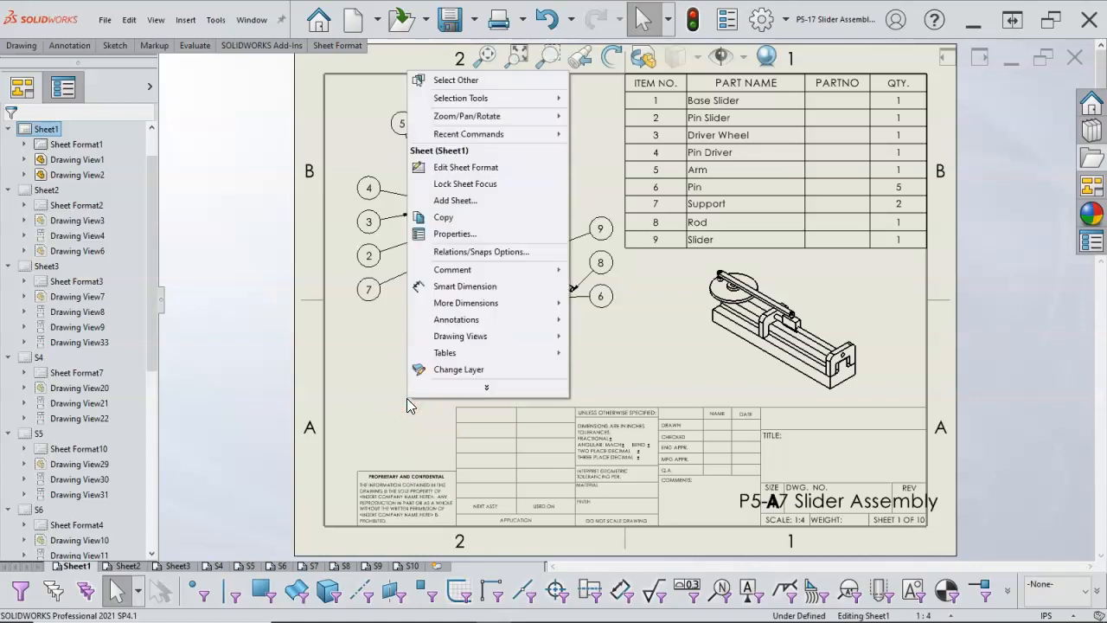
left_click(457, 235)
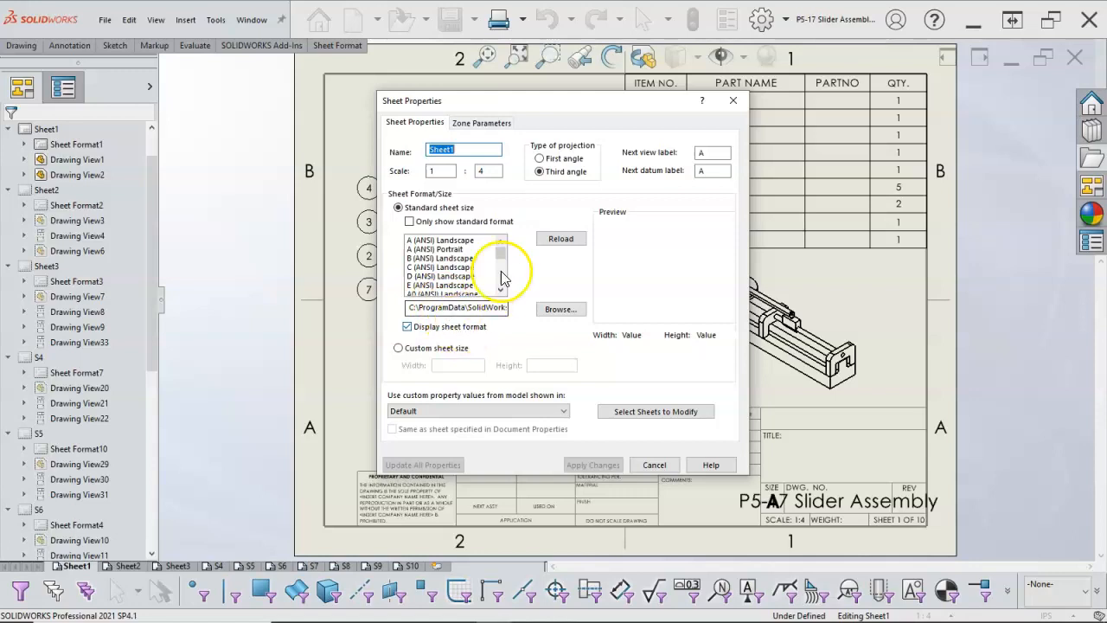
left_click(561, 310)
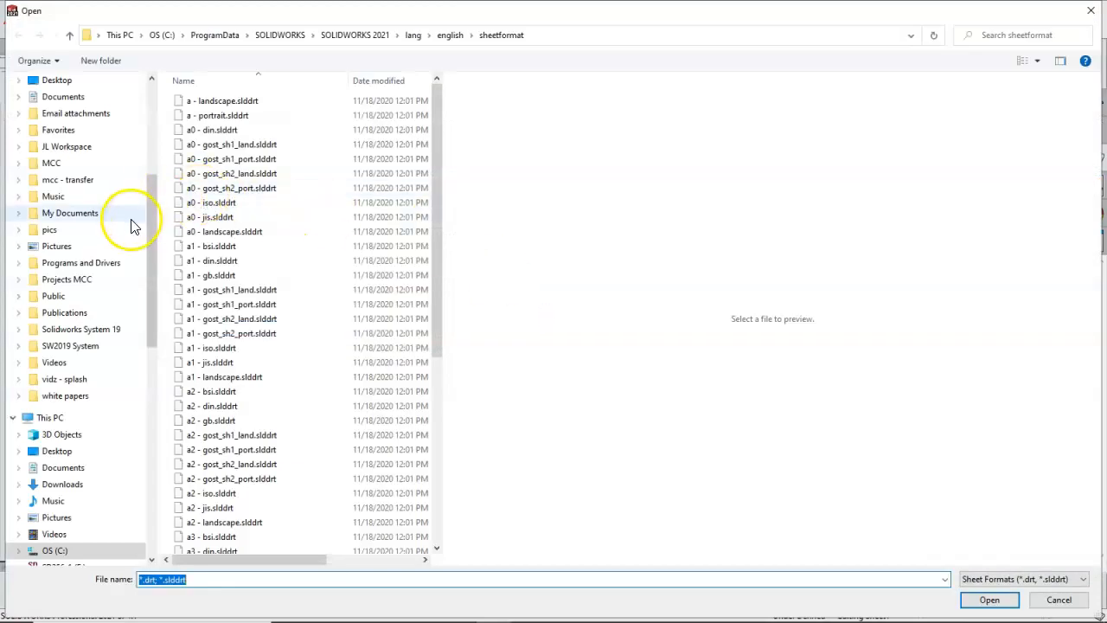
left_click_drag(151, 211, 148, 114)
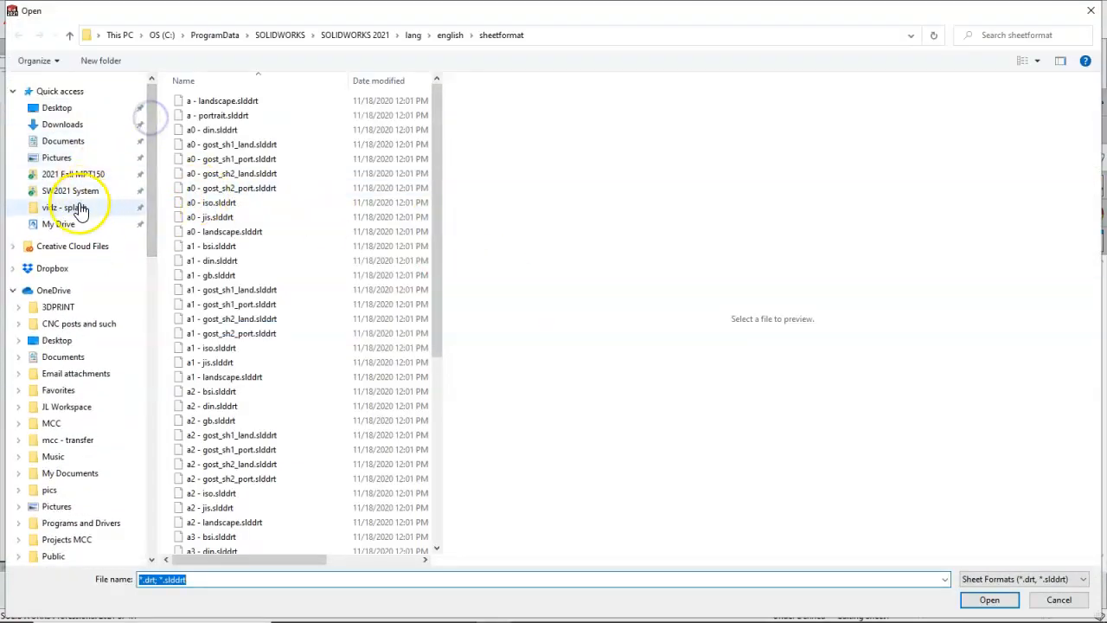
left_click(82, 192)
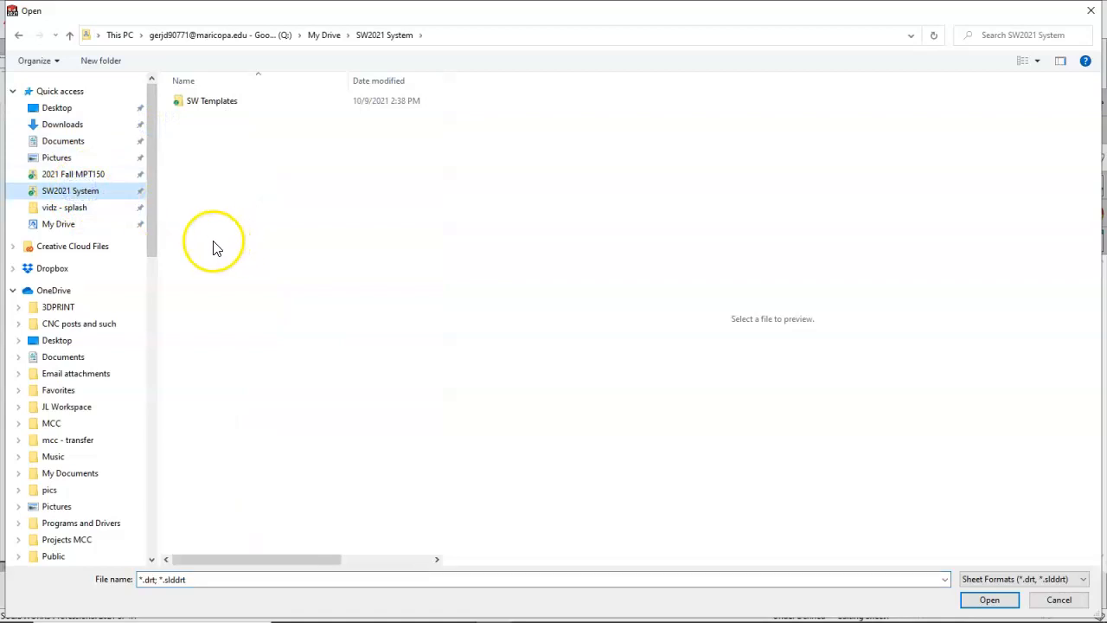
left_click(222, 102)
double_click(222, 102)
left_click(228, 115)
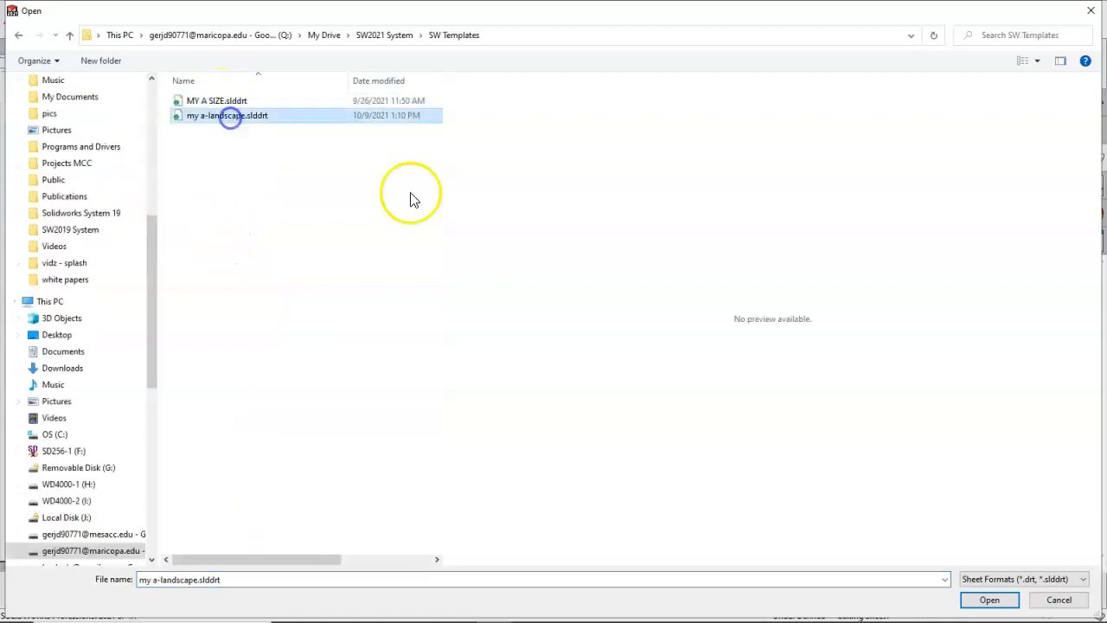
left_click(986, 598)
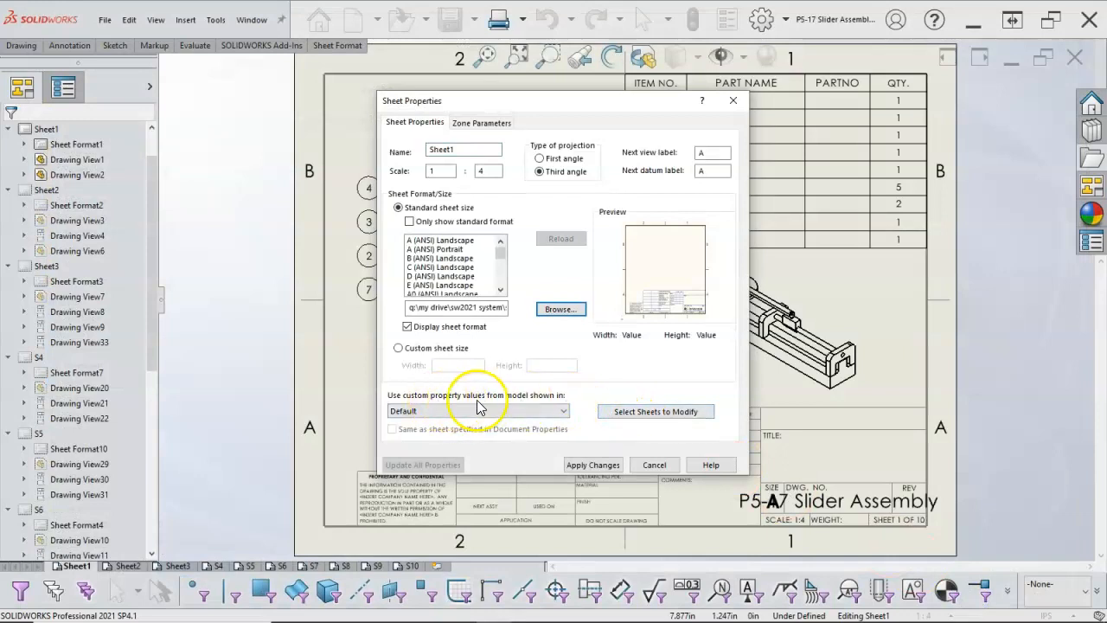
Step: Include all sheets of the drawing in the sheet format modification and apply the changes
left_click(537, 430)
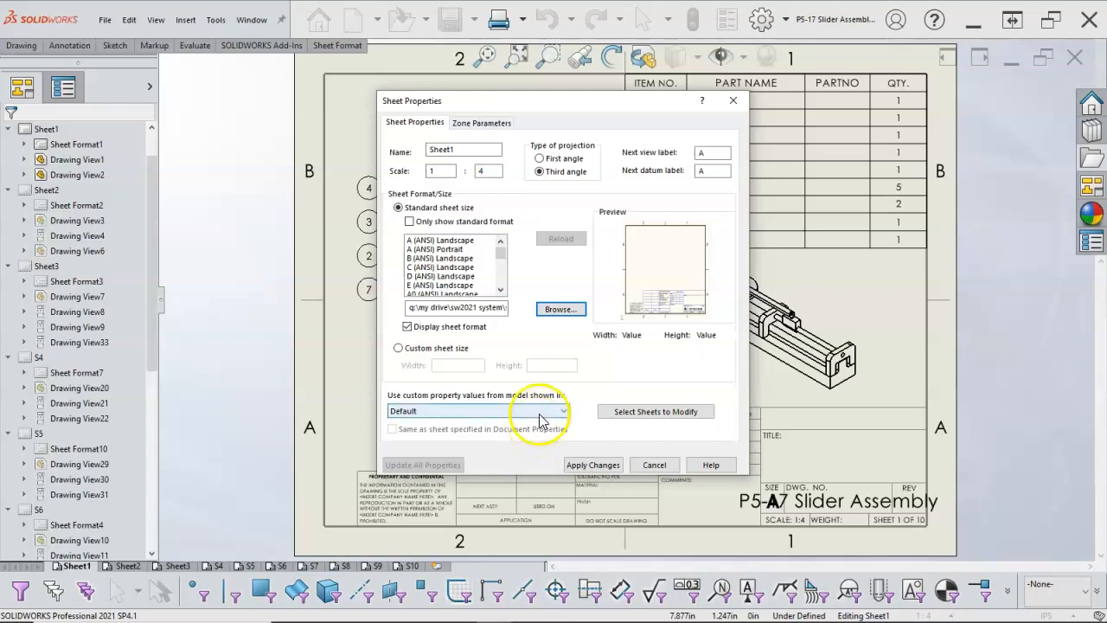
left_click(660, 414)
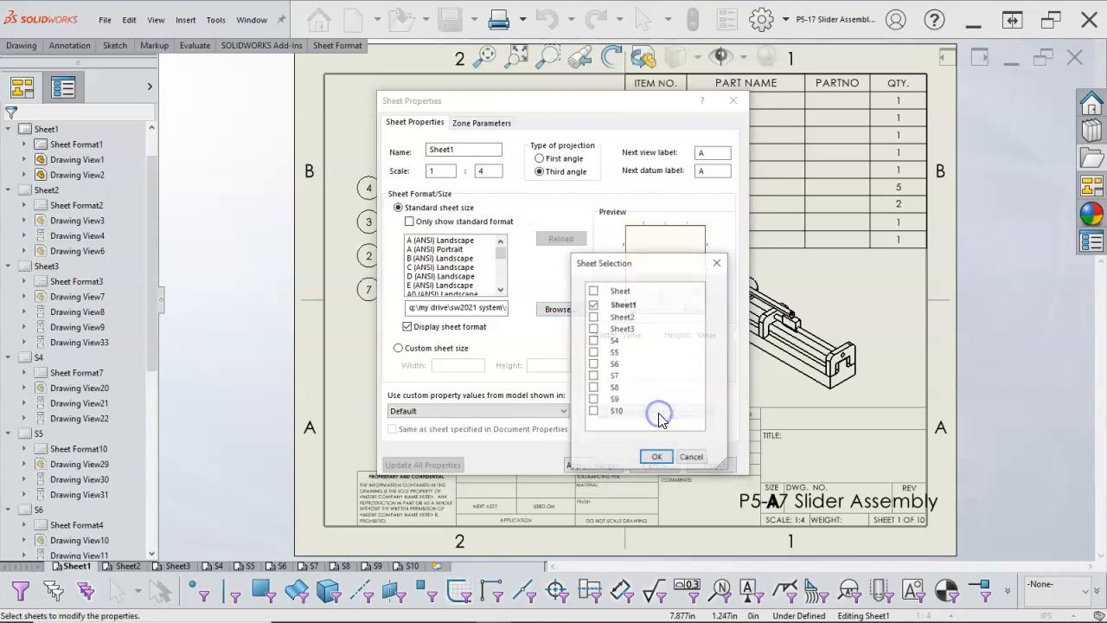
left_click(593, 291)
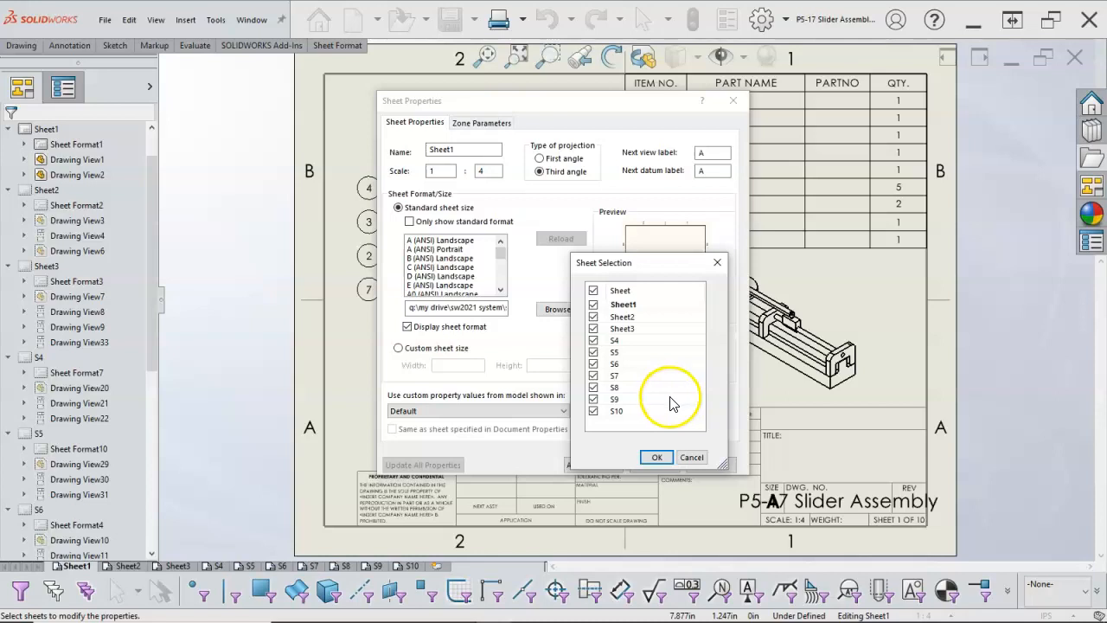
left_click(657, 457)
left_click(596, 465)
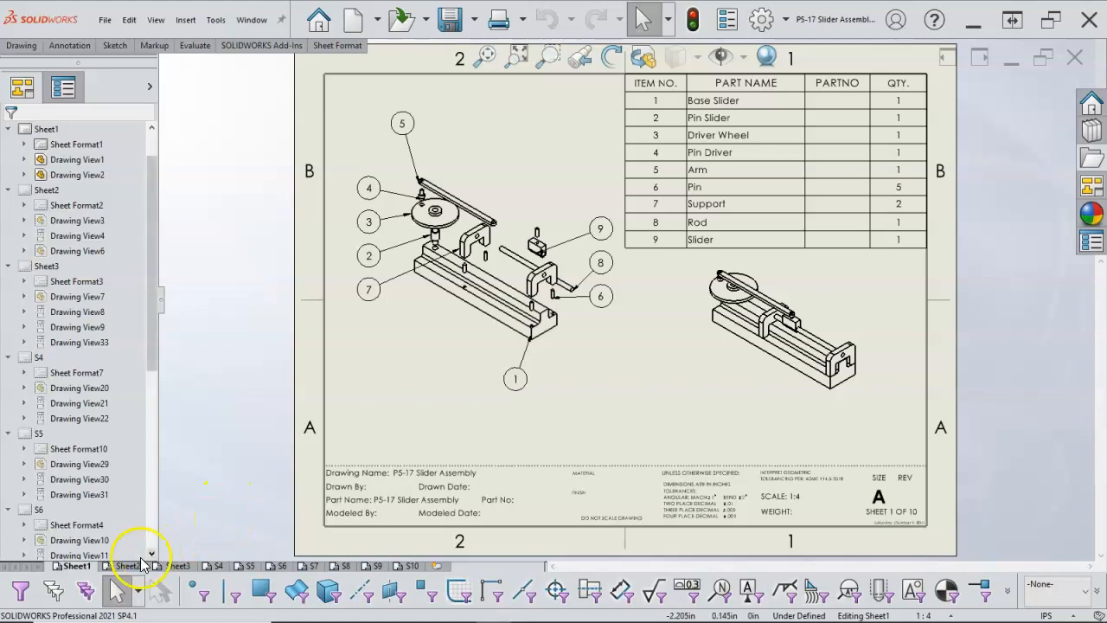
Step: Examine the part name in Sheet2's new title block and compare it with Sheet1
left_click(125, 566)
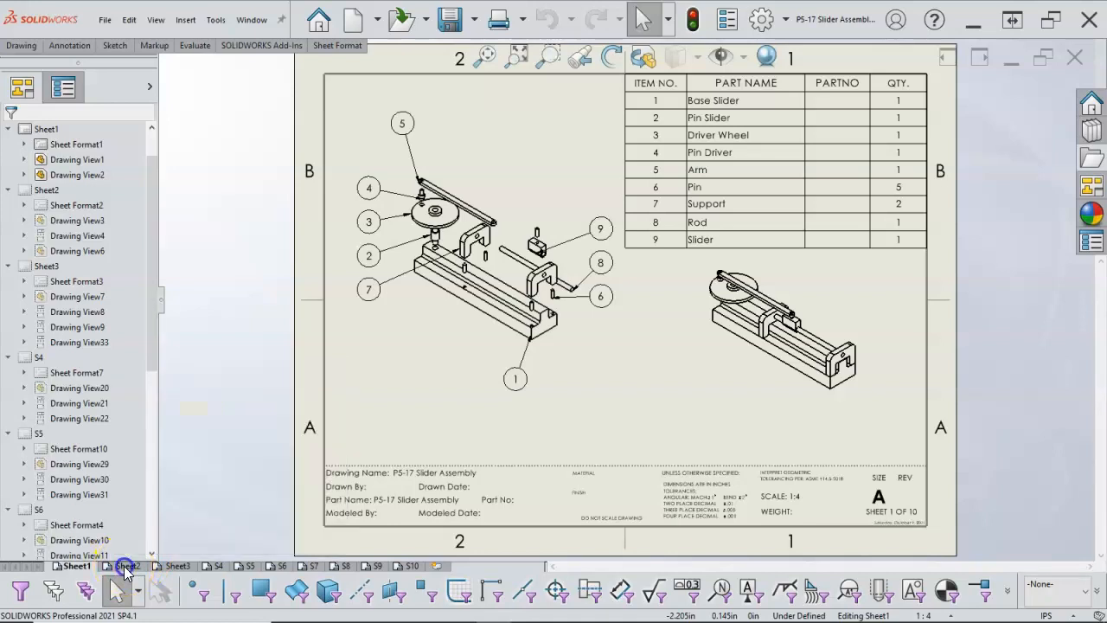
scroll(398, 494, "up", 2)
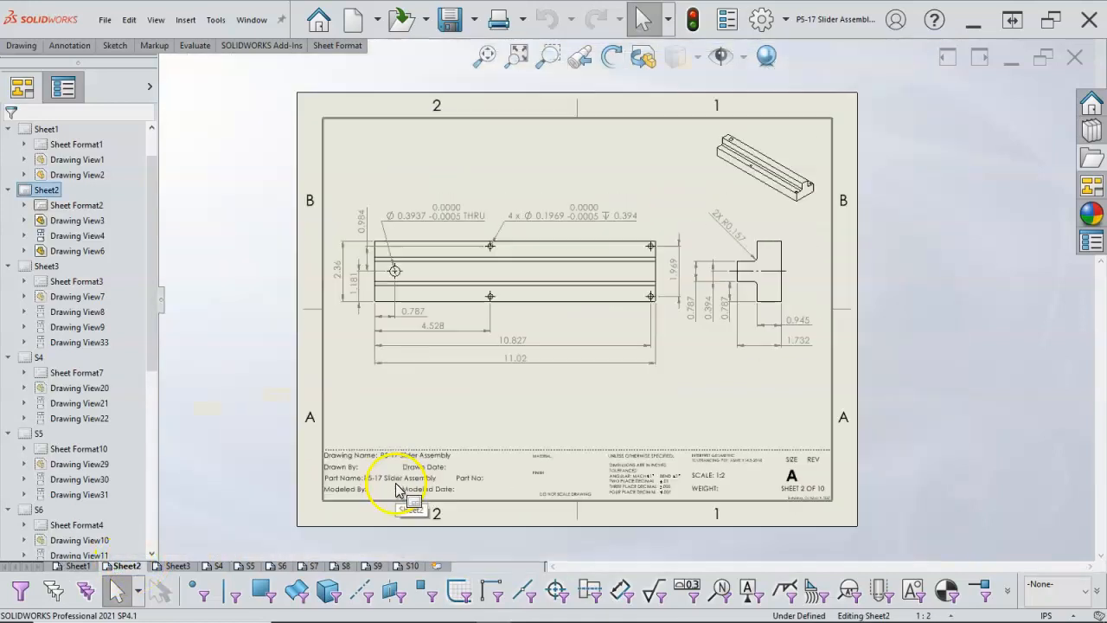
scroll(368, 493, "down", 1)
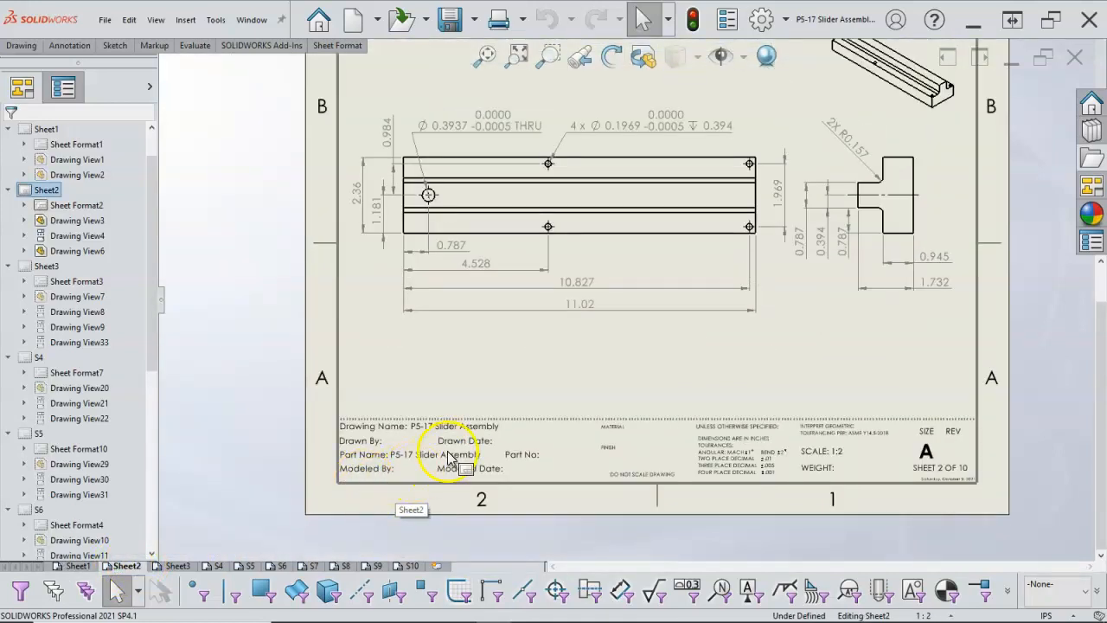
scroll(454, 467, "down", 2)
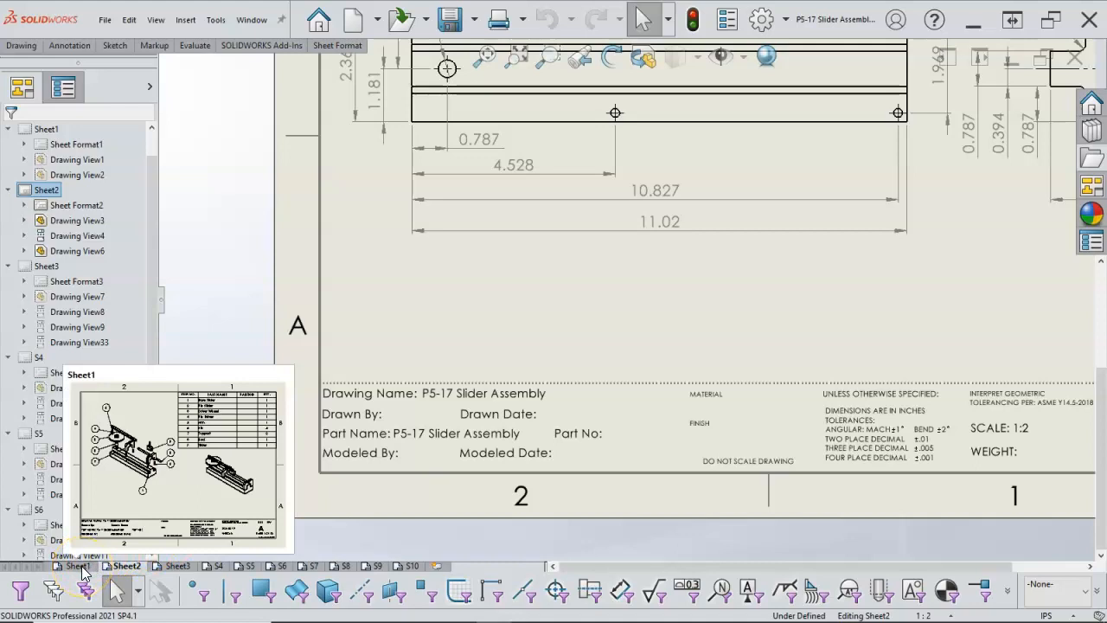
left_click(80, 567)
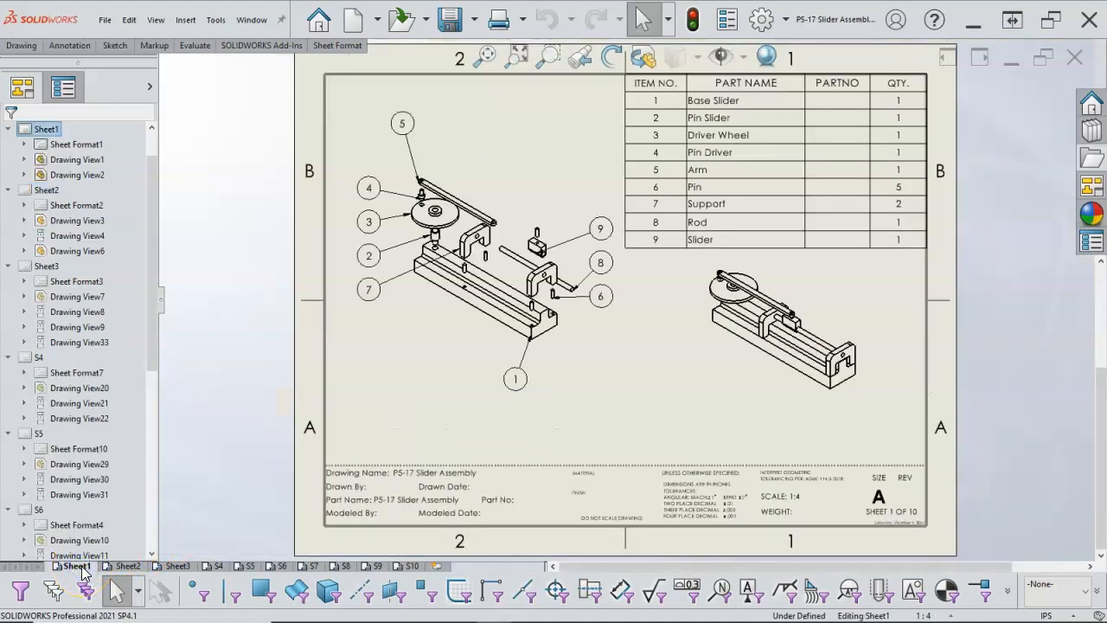
Step: In Sheet2's sheet properties, turn off "Same as sheet specified in Document Properties", keeping Default for custom property values, and apply the change
left_click(128, 565)
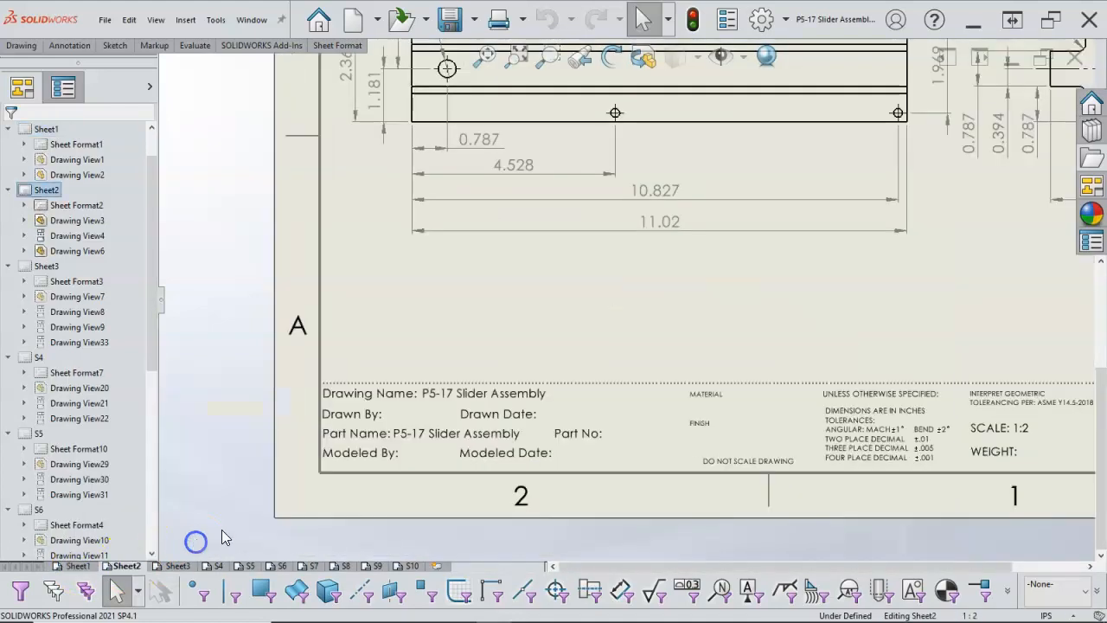
right_click(534, 311)
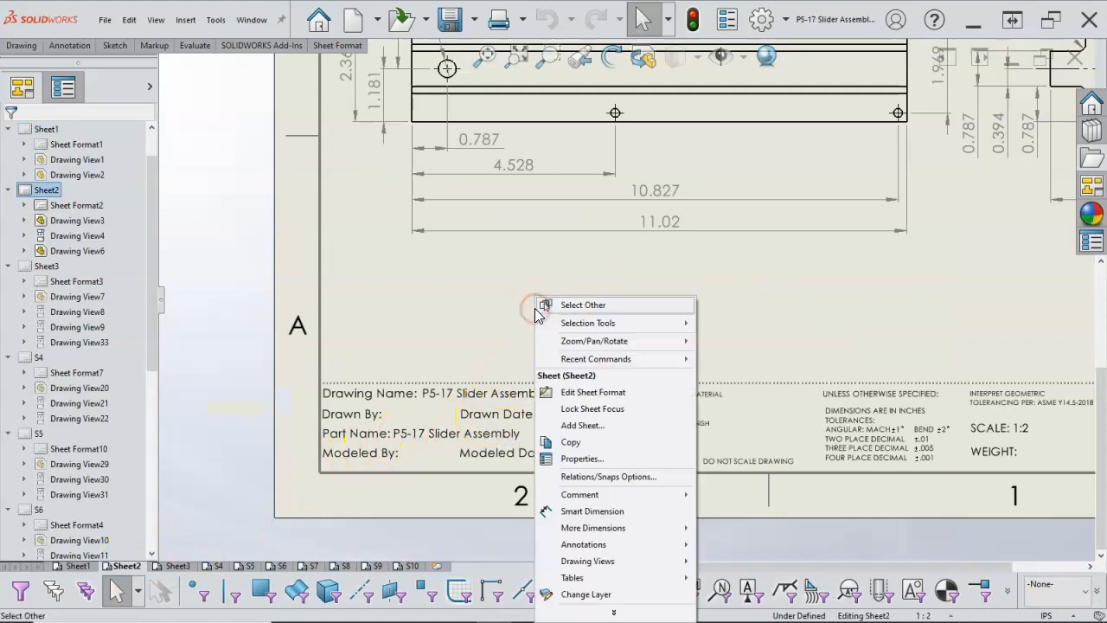
left_click(581, 459)
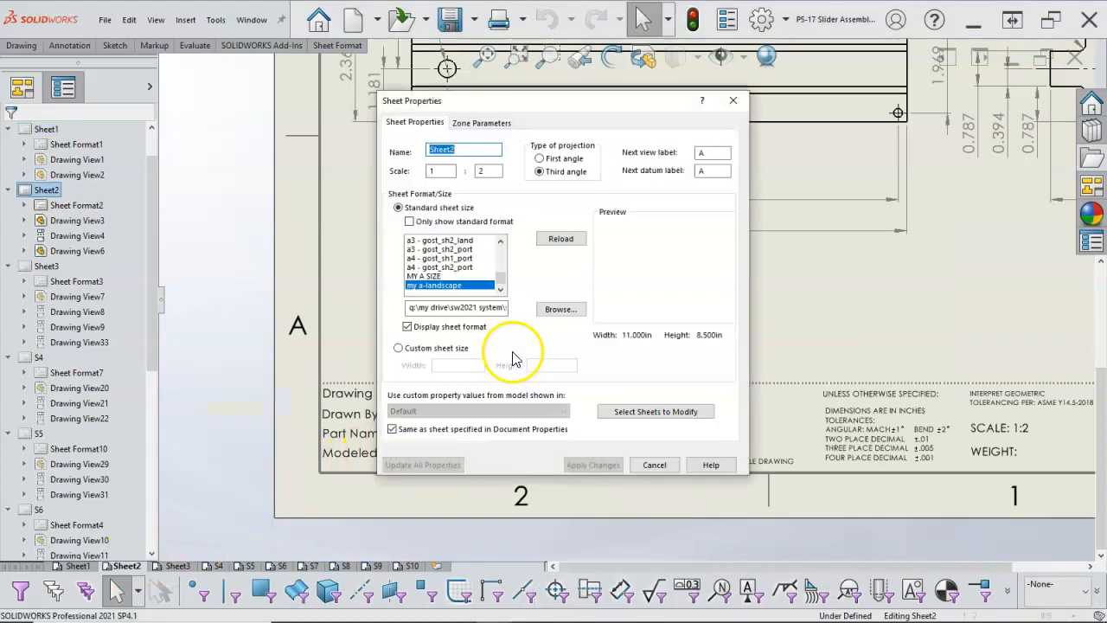
left_click(392, 429)
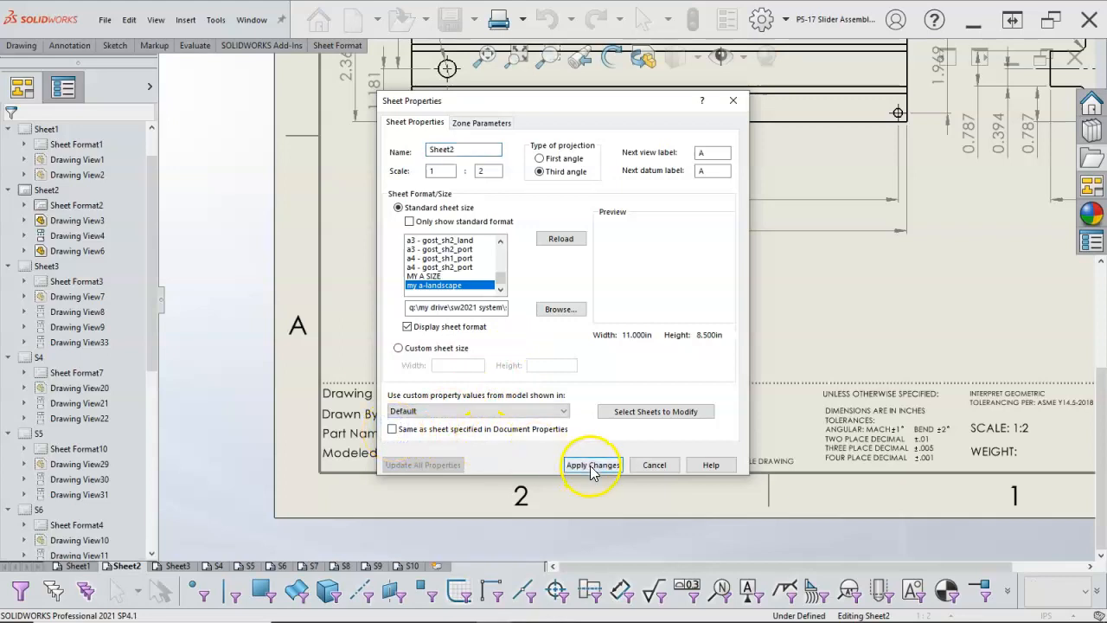
left_click(591, 465)
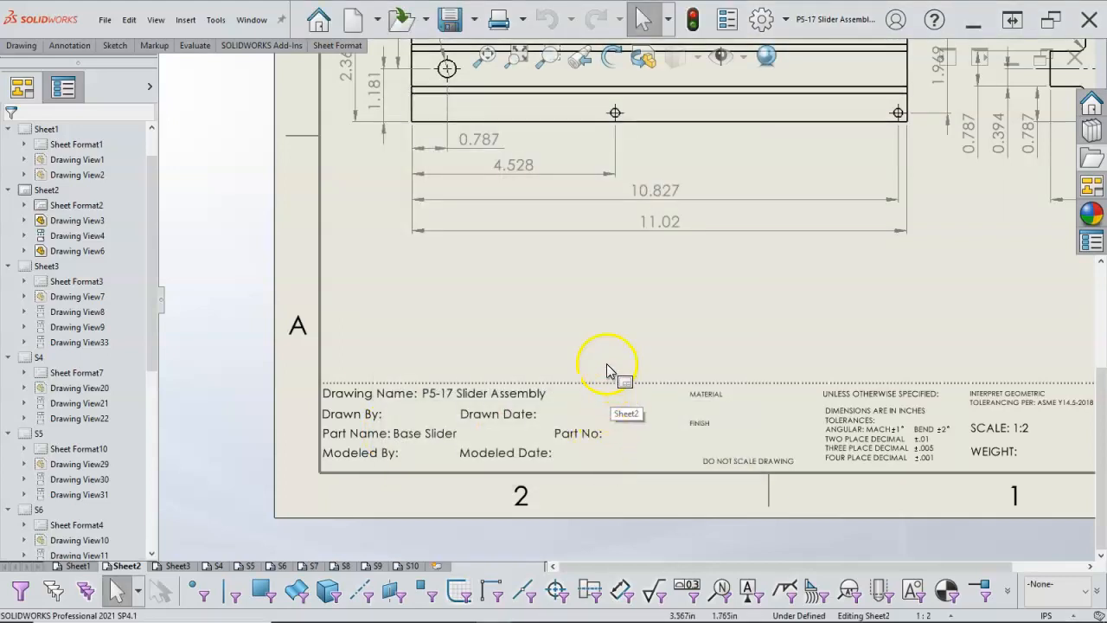
Step: Save the drawing together with all its modified parts as P5-17 Slider Assembly.SLDDRW in the Asssignment 5 folder
scroll(526, 328, "up", 2)
scroll(705, 262, "up", 4)
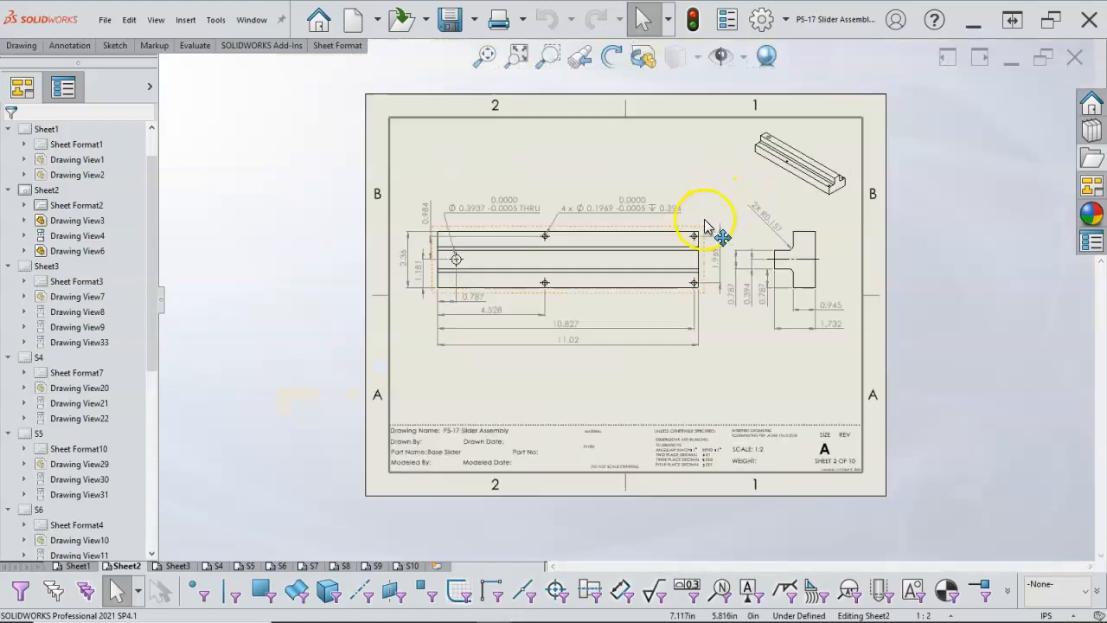
scroll(670, 318, "down", 1)
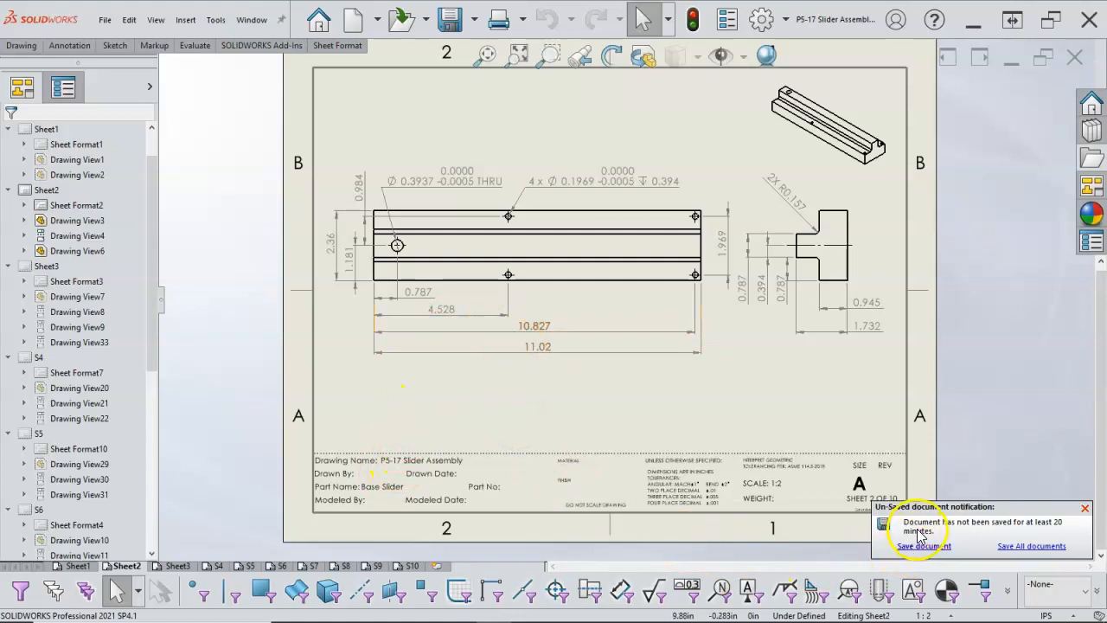
left_click(454, 26)
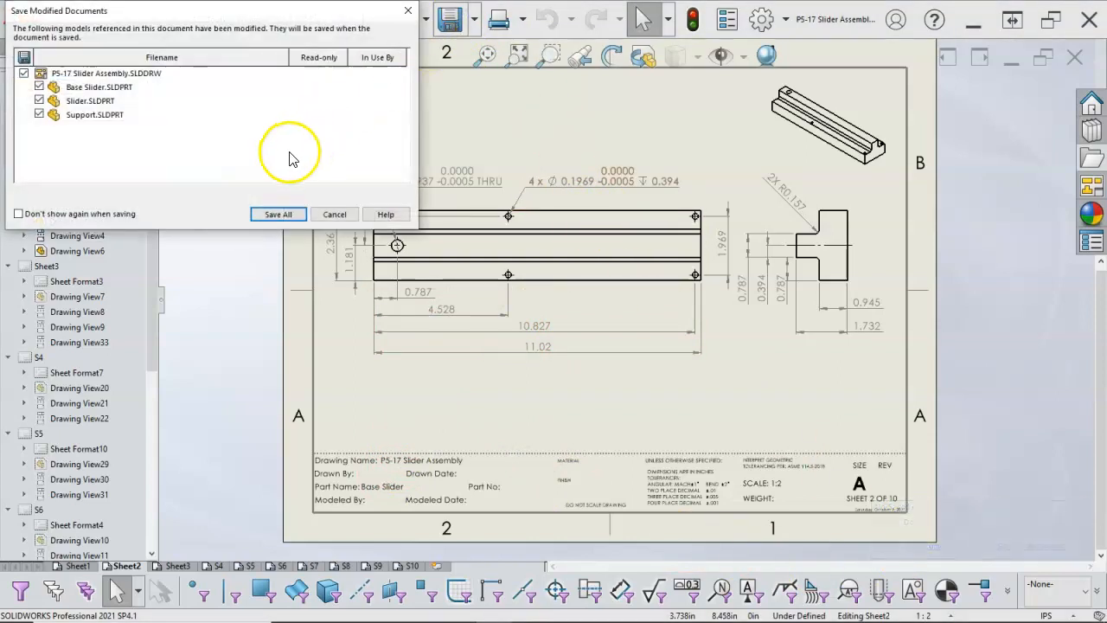
left_click(278, 214)
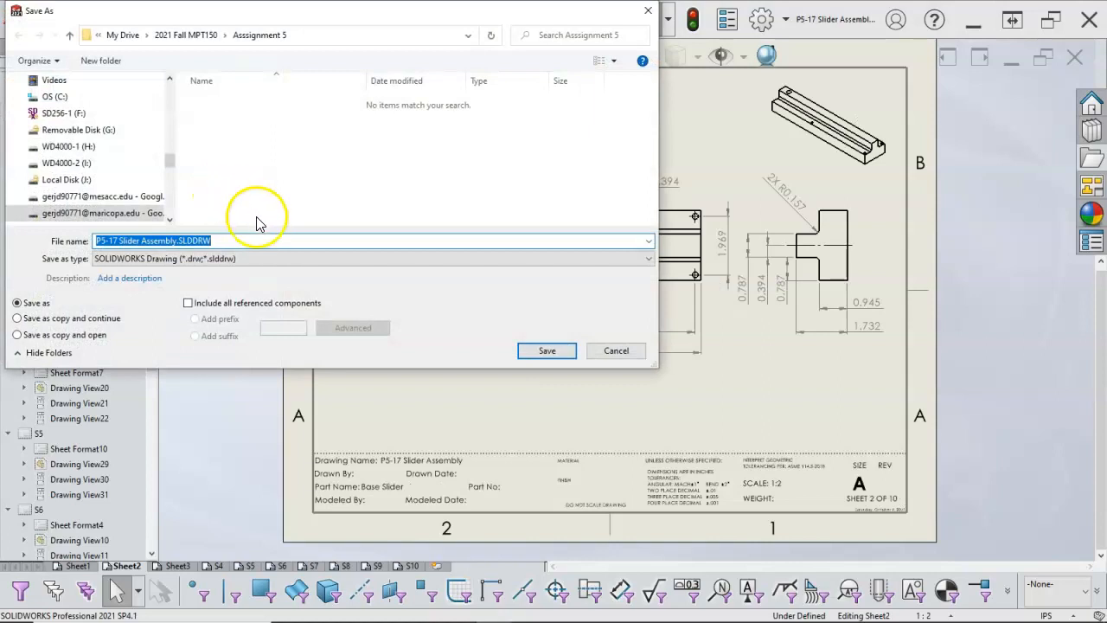
left_click(552, 350)
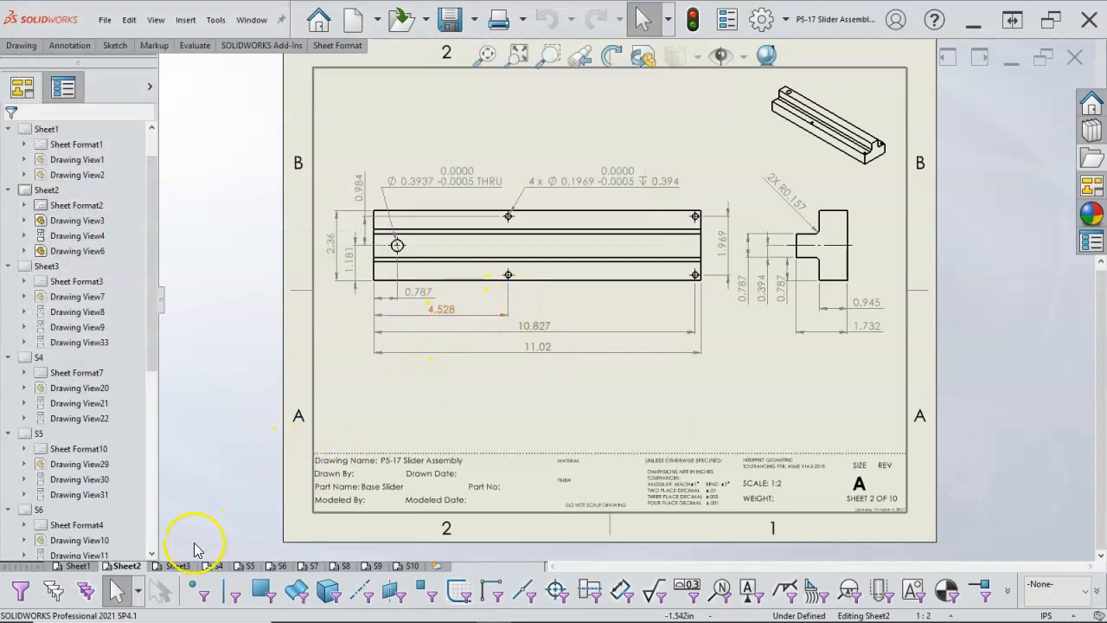
Step: Stop Sheet3 from using the document-level sheet for its custom property values in its sheet properties and apply the change
left_click_drag(178, 569, 422, 398)
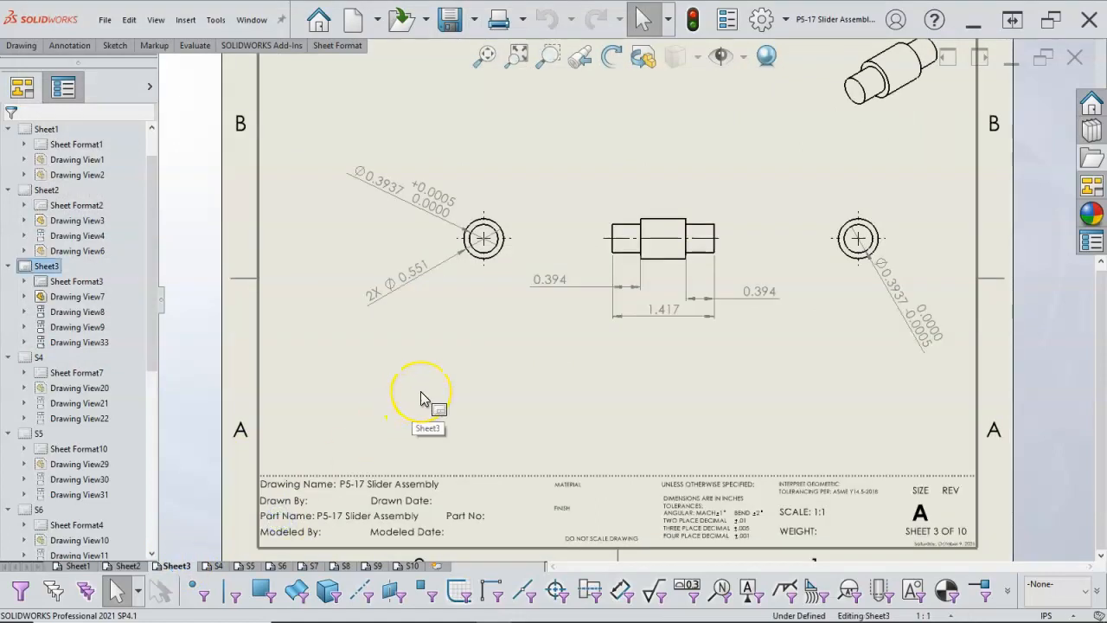
right_click(421, 398)
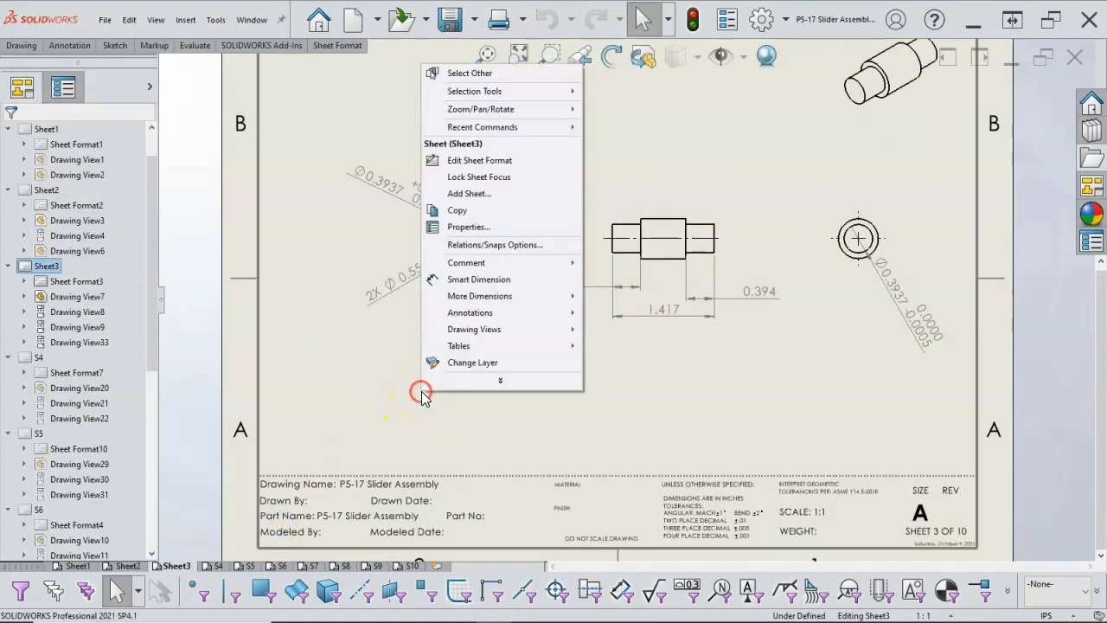
left_click(467, 227)
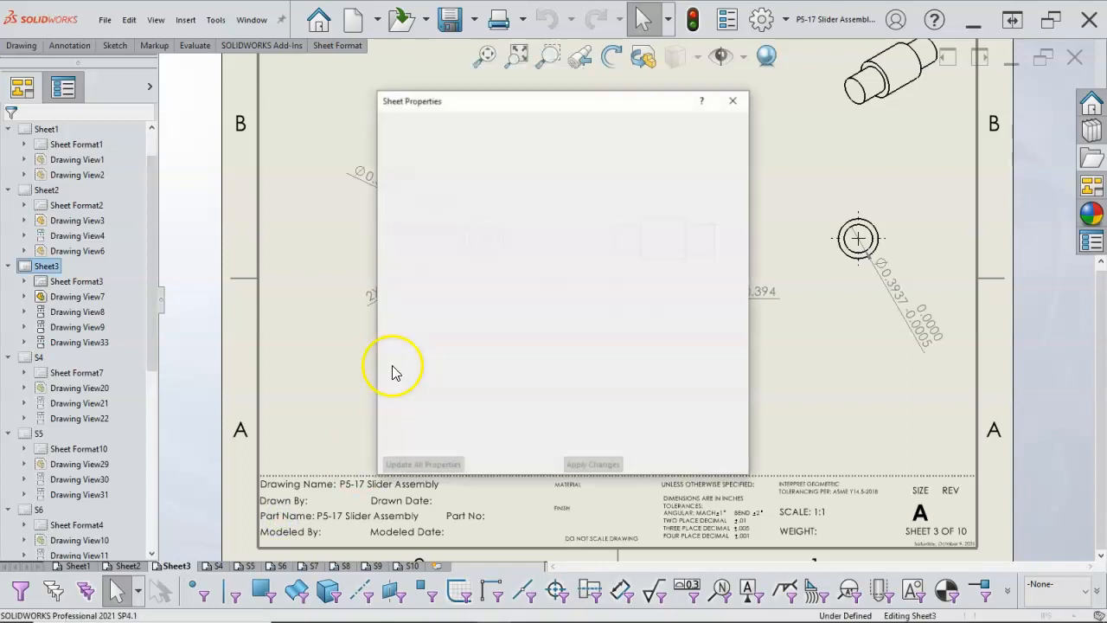
left_click(397, 430)
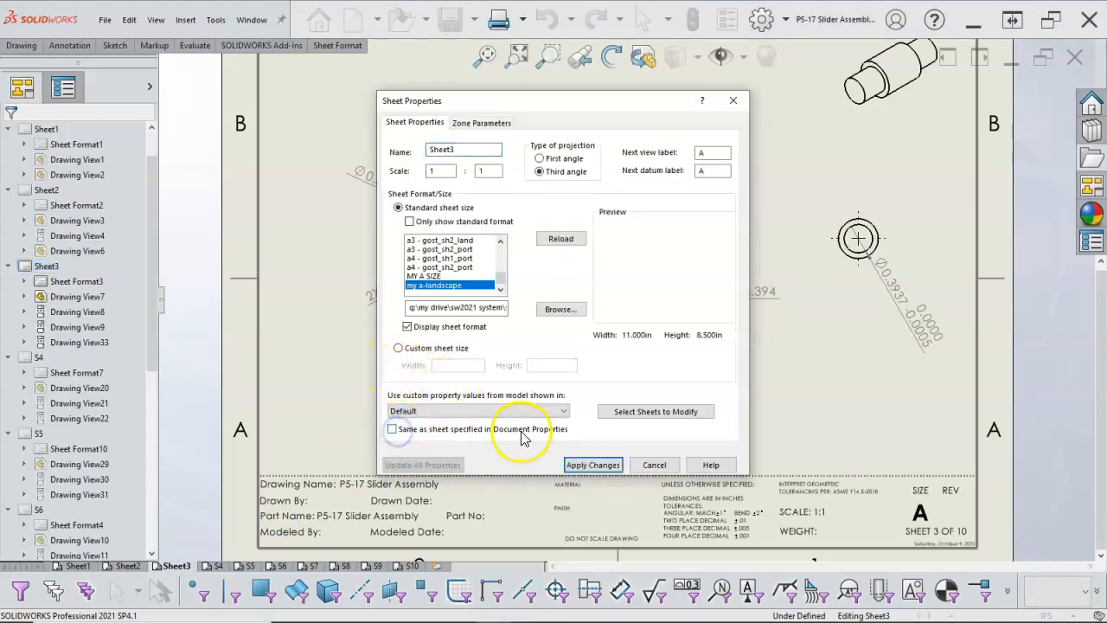
left_click(593, 464)
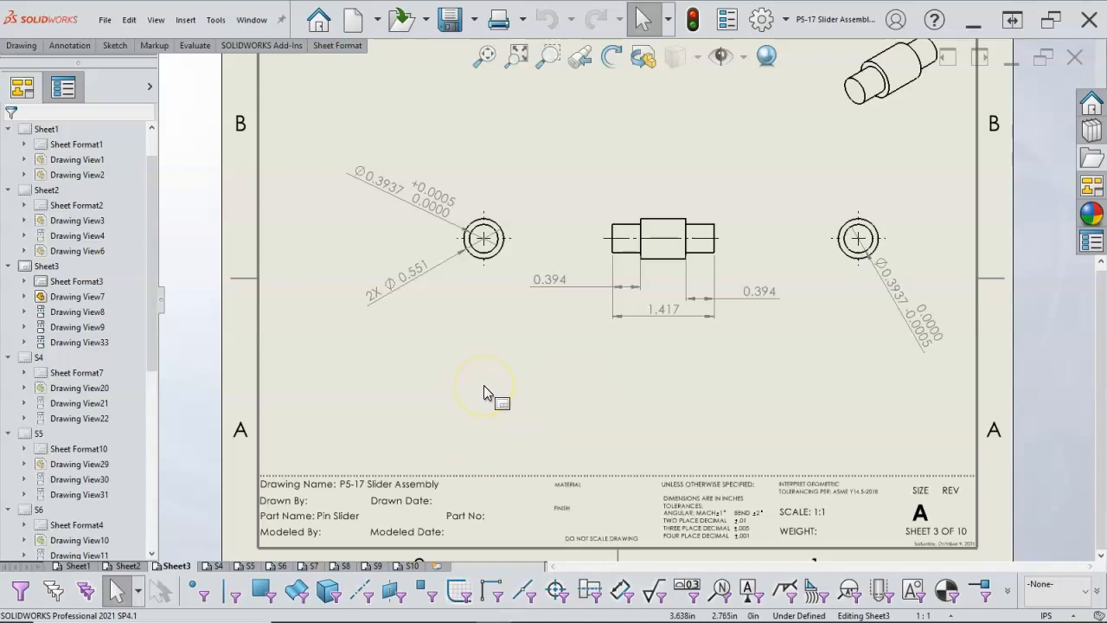
key("z")
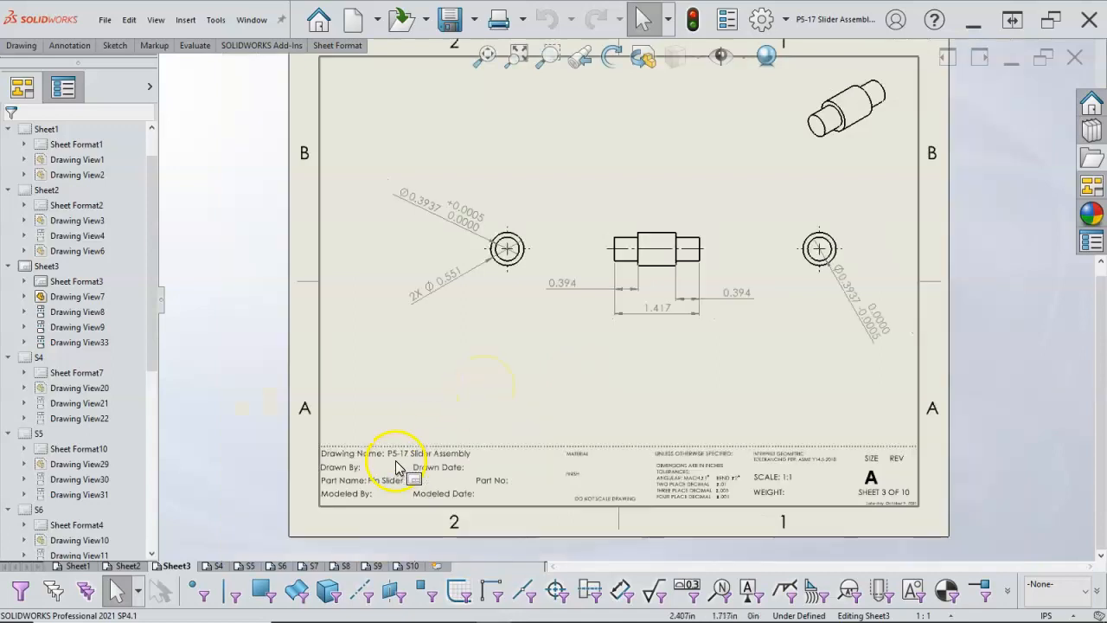
Step: Turn off "Same as sheet specified in Document Properties" in S4's sheet properties and apply the change
left_click(214, 566)
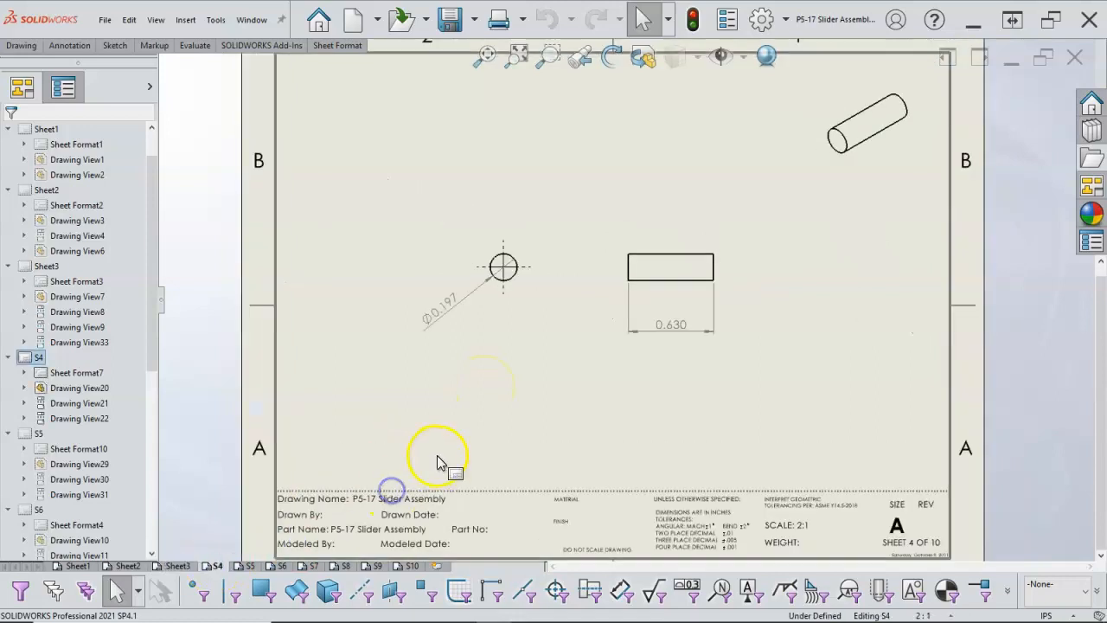
right_click(542, 392)
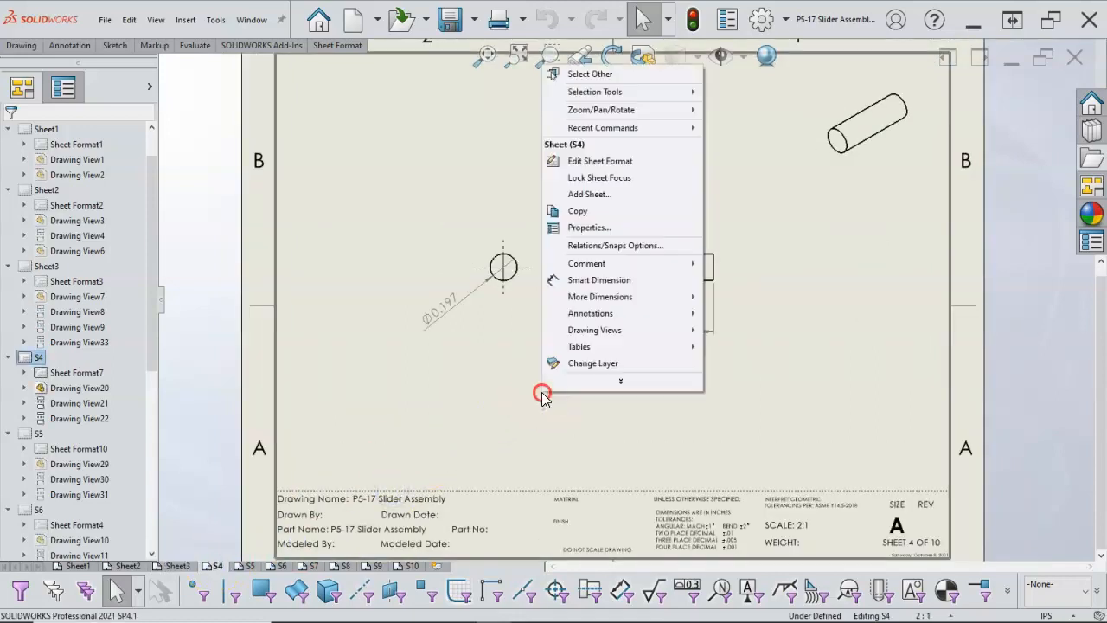
left_click(600, 228)
left_click(392, 429)
left_click(579, 465)
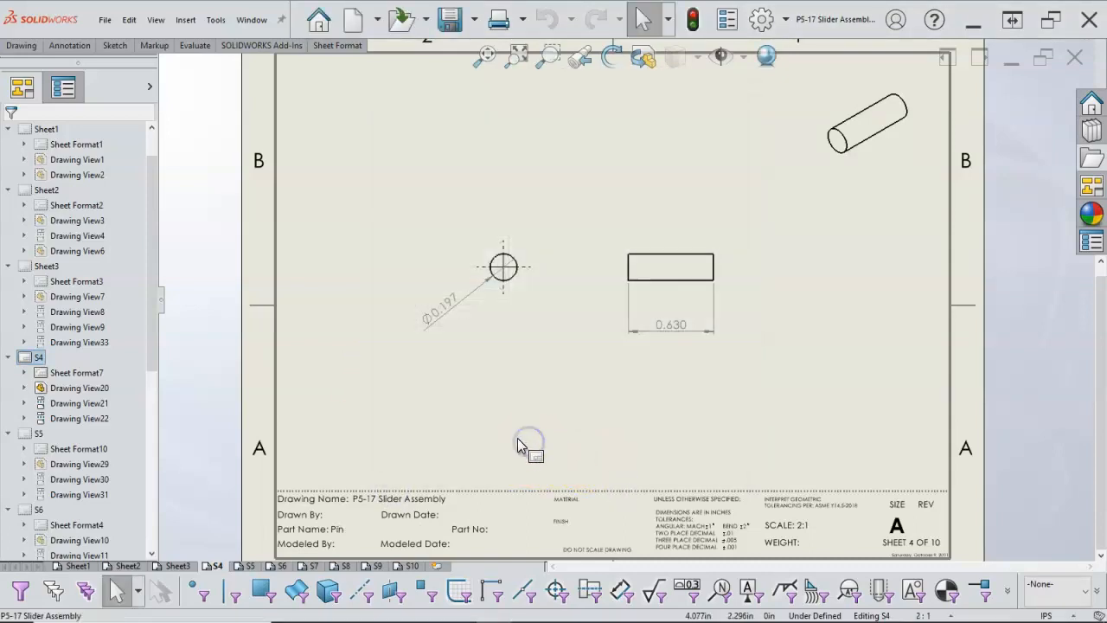
Step: Return to Sheet2 and make Dims the current layer
left_click(128, 566)
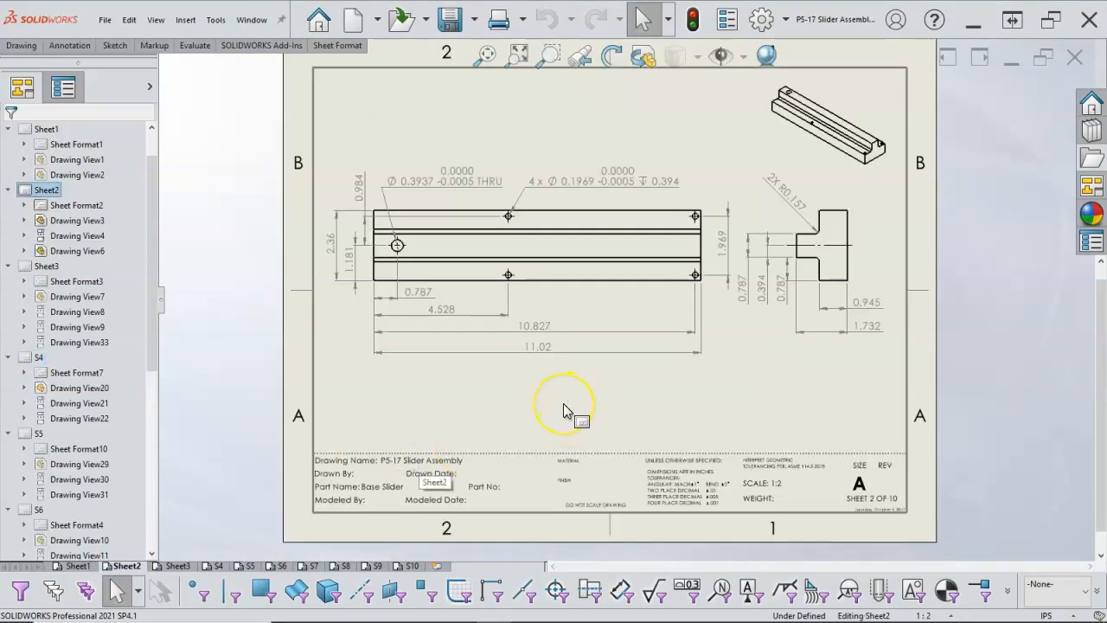
scroll(563, 410, "up", 1)
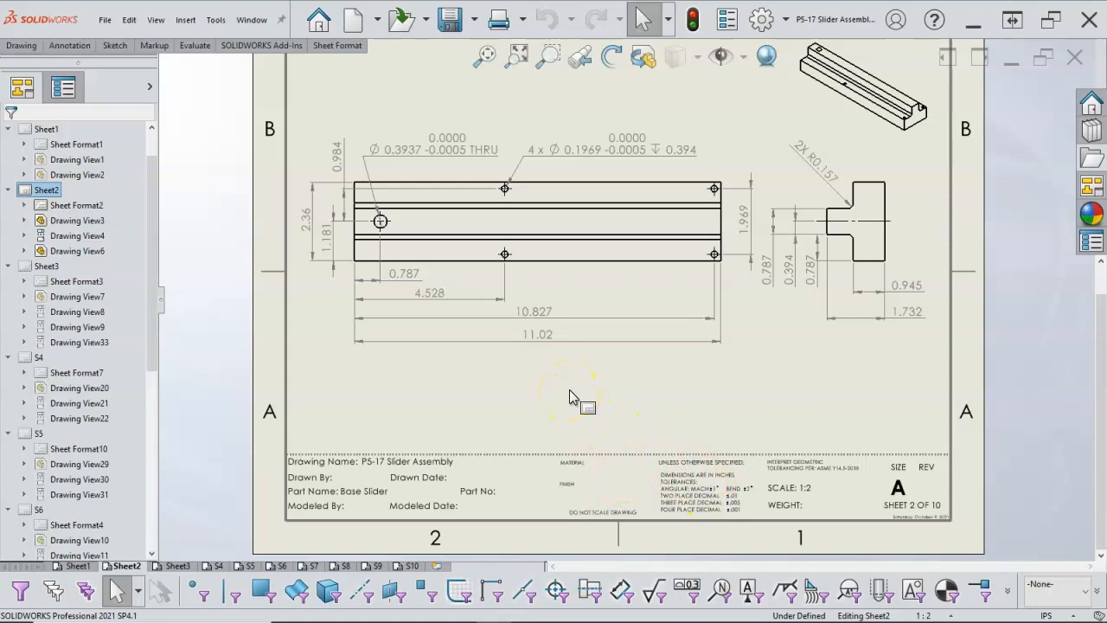
scroll(569, 396, "down", 3)
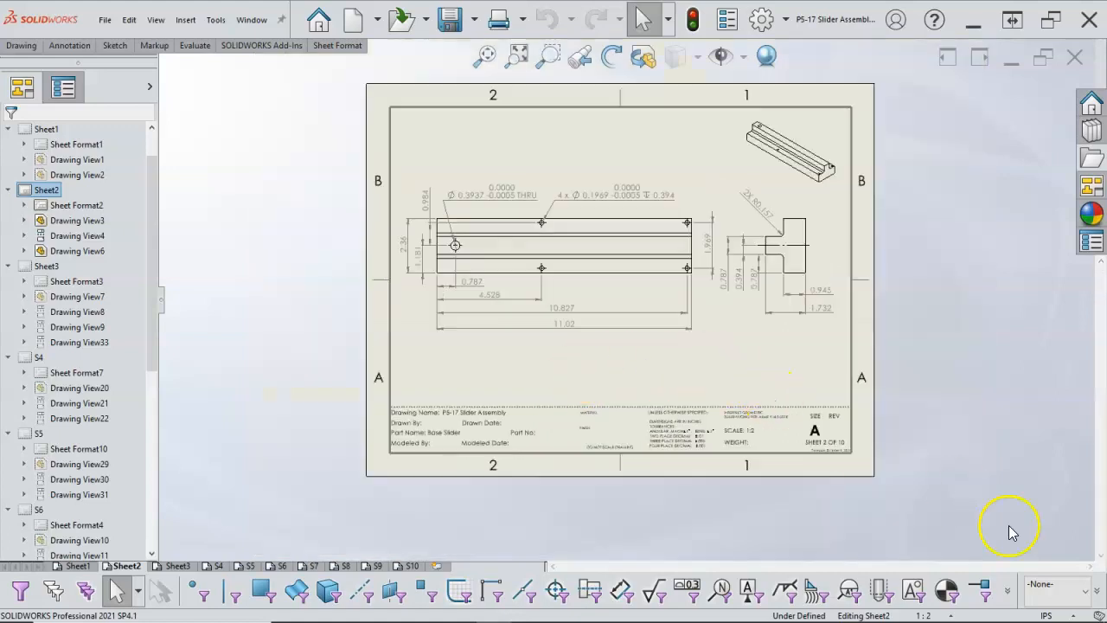
left_click(1085, 593)
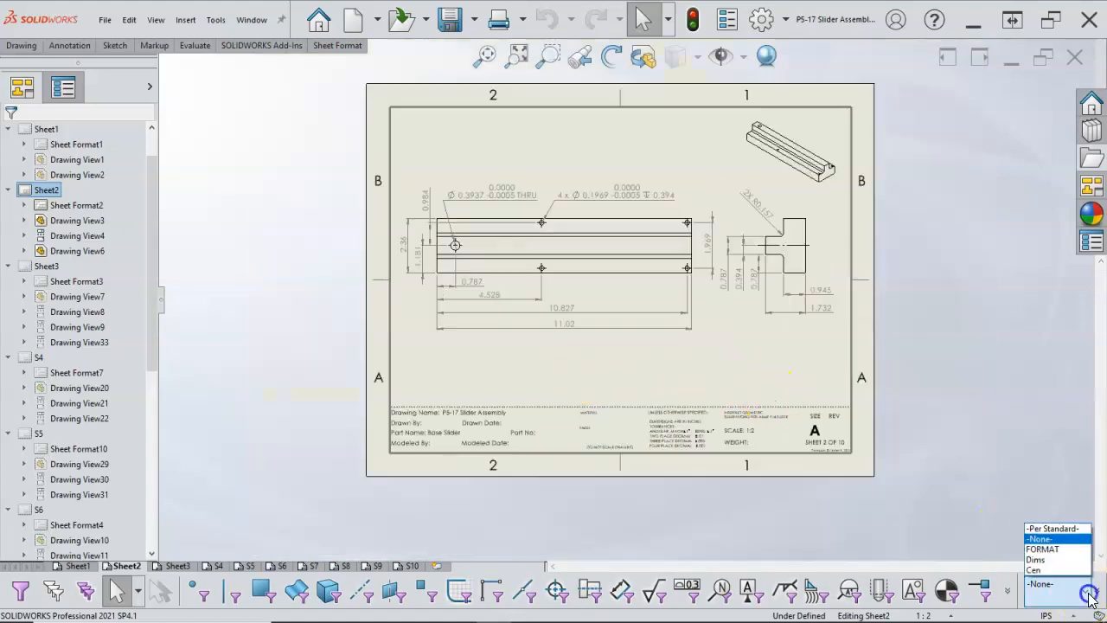
left_click(1045, 560)
scroll(647, 282, "down", 3)
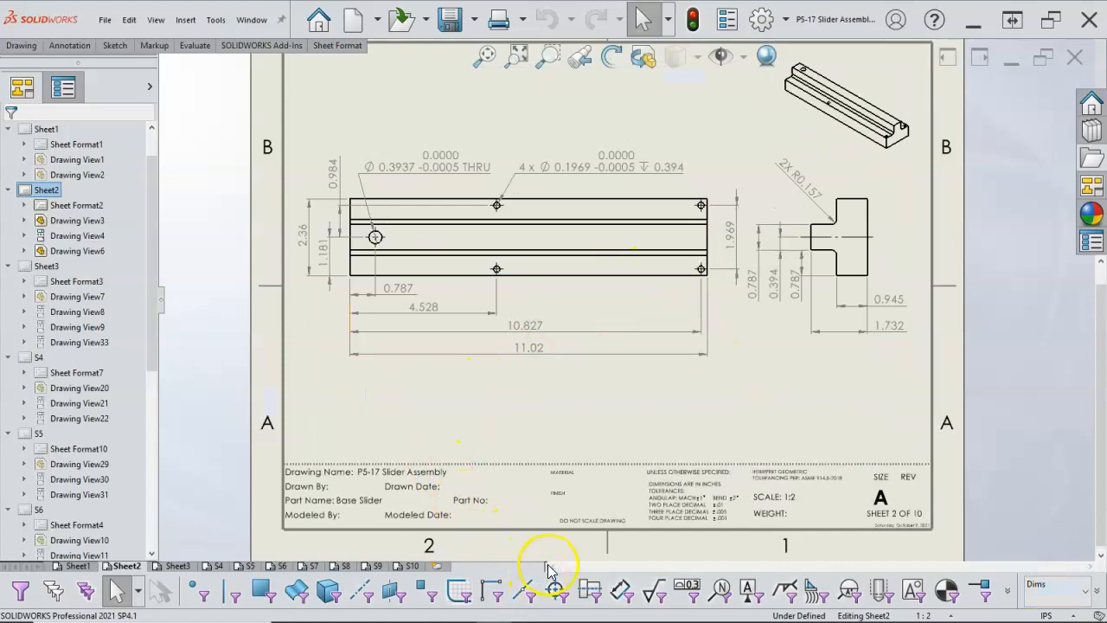
Step: Filter the selection to dimensions and center marks, select all of them around Sheet2's front and side views, and assign them to the Dims layer
left_click(622, 591)
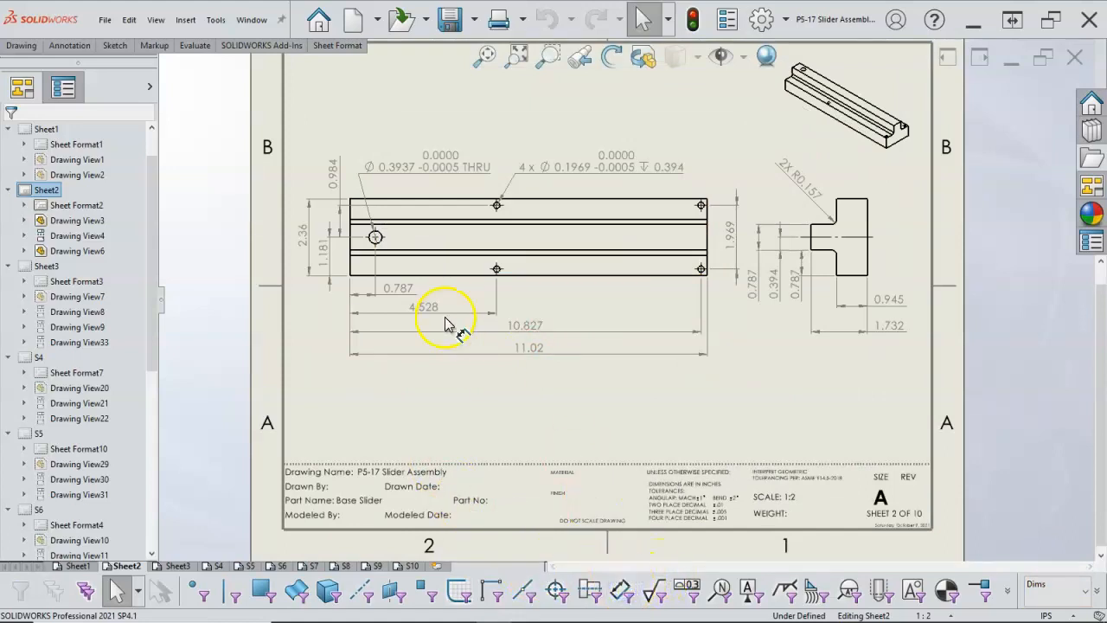
mouse_move(266, 102)
left_mouse_down()
mouse_move(823, 375)
mouse_move(908, 387)
left_mouse_up()
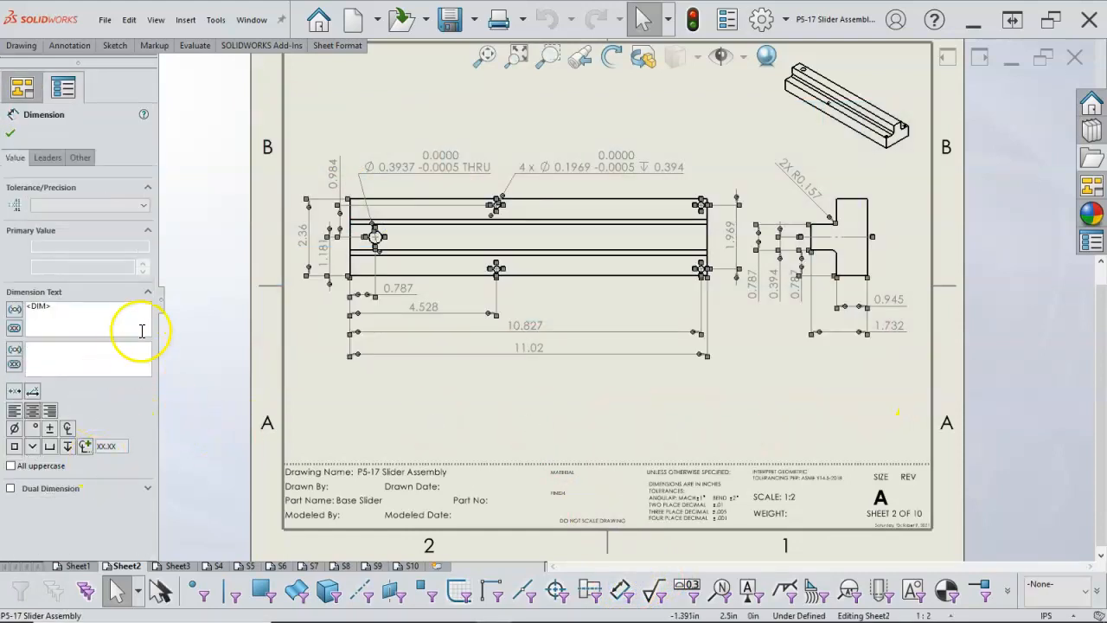
left_click(90, 161)
left_click(119, 321)
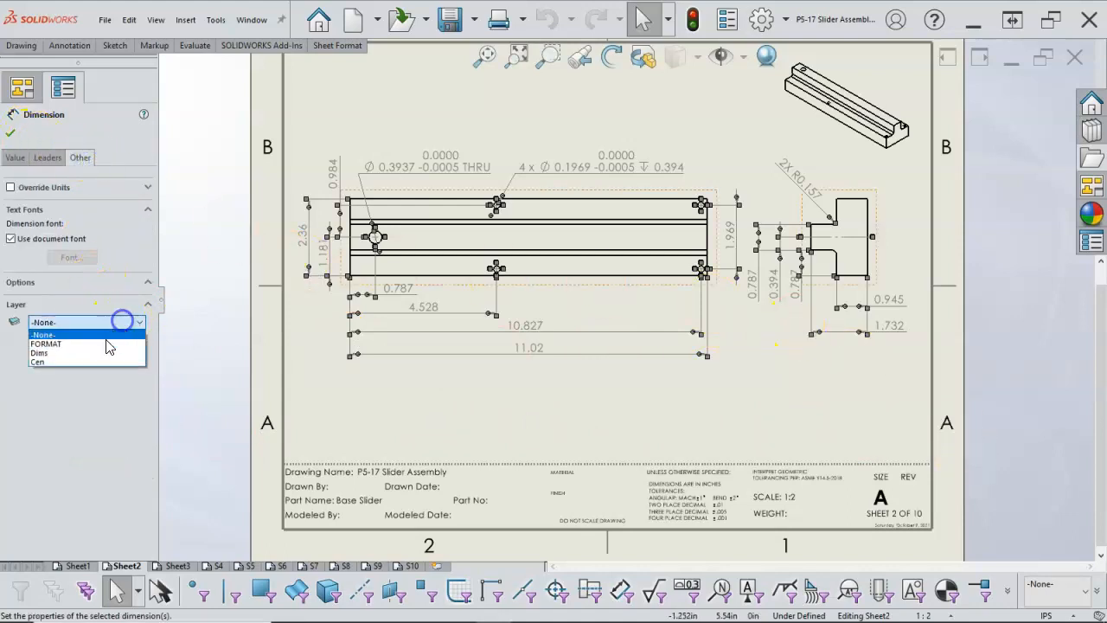
left_click(68, 360)
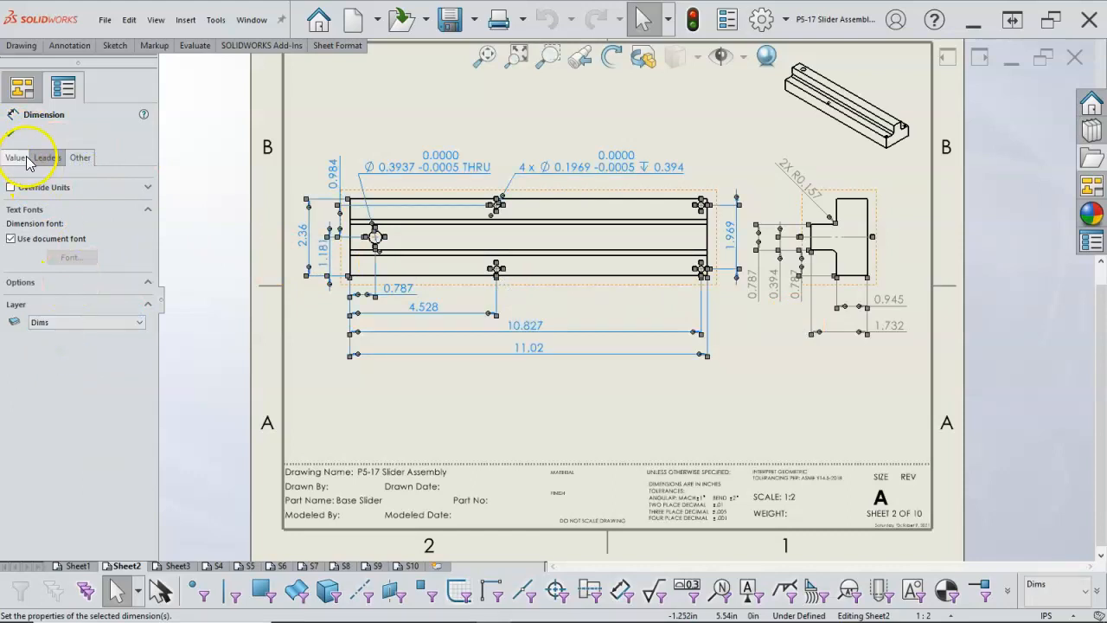
left_click(12, 133)
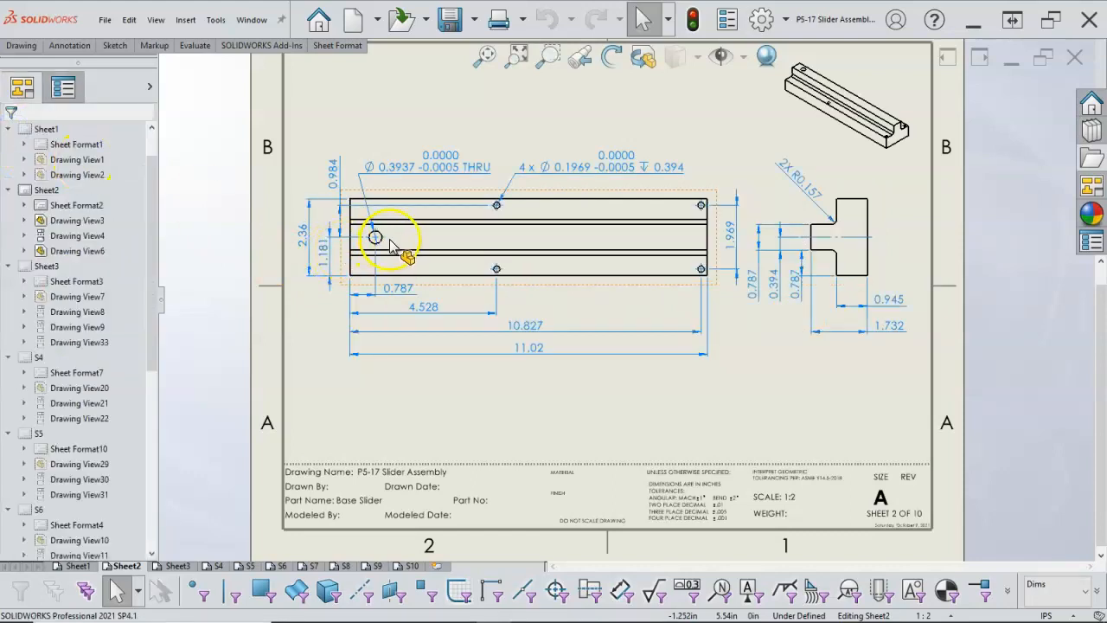
Step: Move the center marks of the four small 0.1969 holes in Sheet2's front view to the Cen layer
left_click(378, 236)
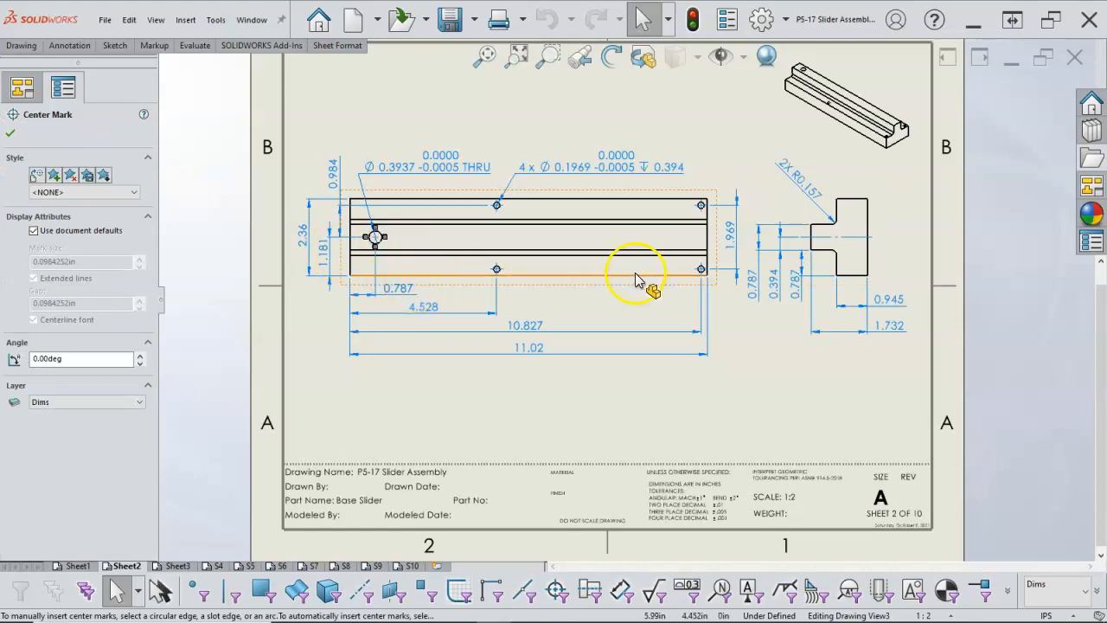
scroll(519, 273, "down", 2)
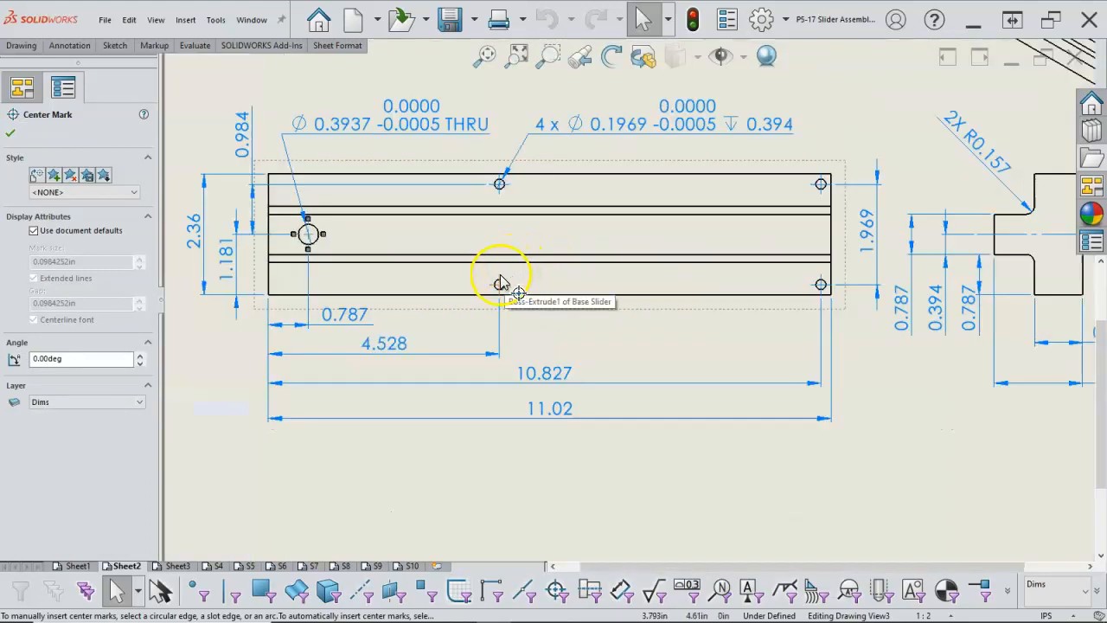
left_click(719, 475)
left_click(504, 276)
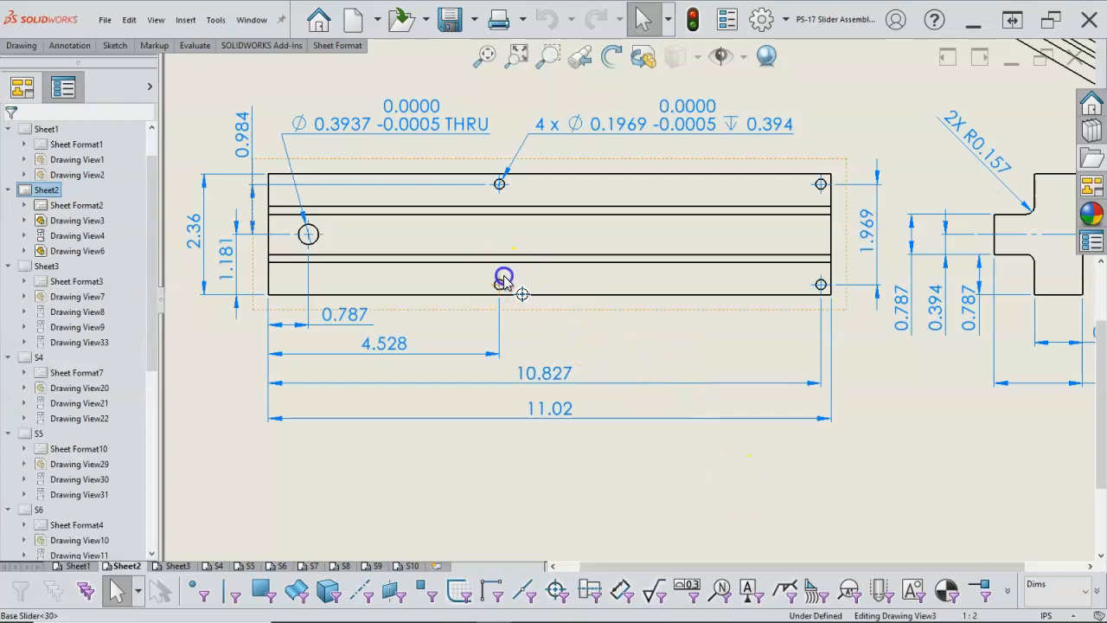
left_click(499, 185, "ctrl")
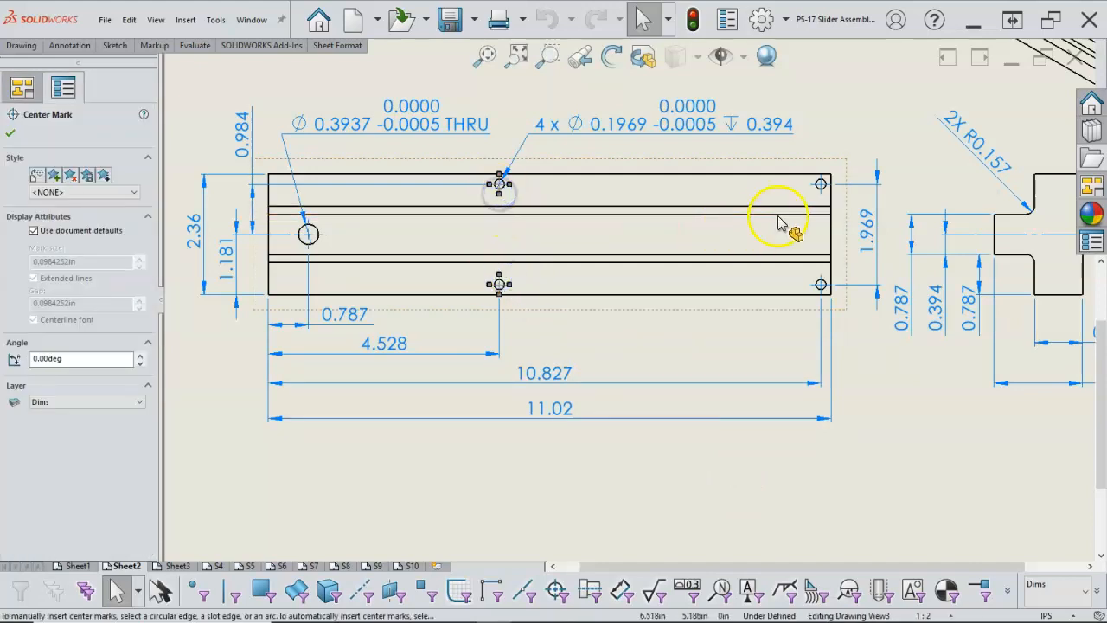
left_click(821, 185, "ctrl")
left_click(821, 284, "ctrl")
left_click(69, 402)
left_click(73, 439)
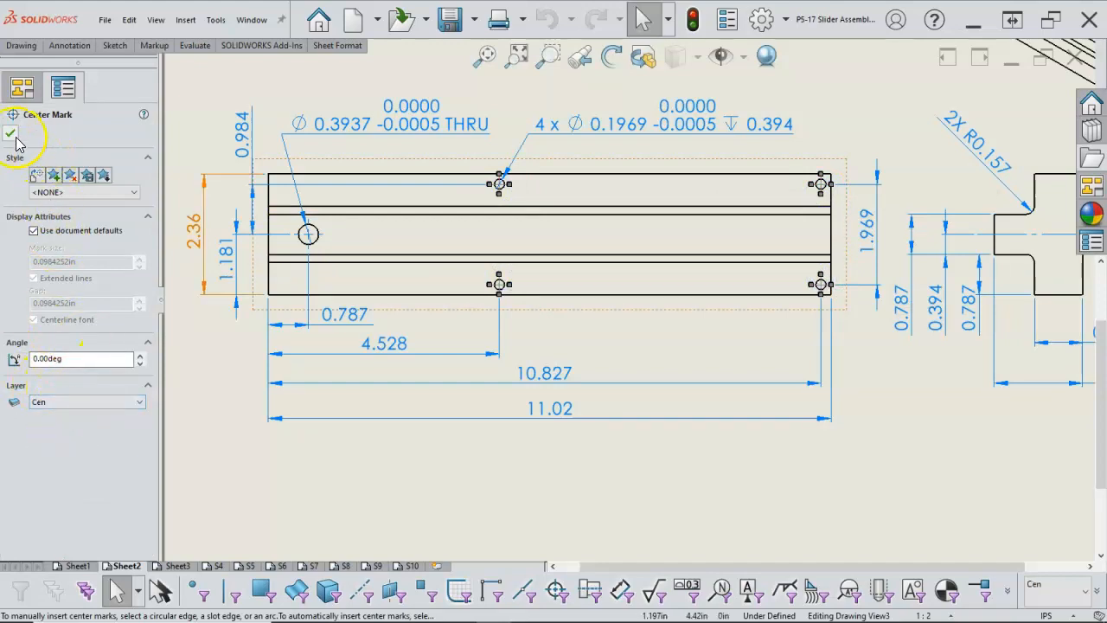
left_click(11, 135)
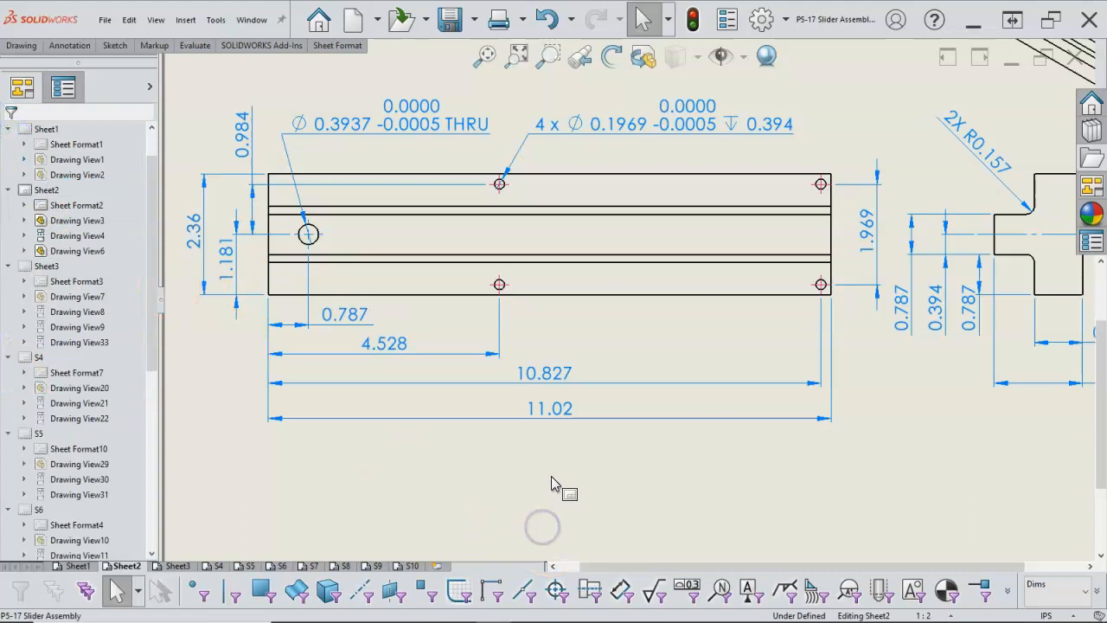
Step: Filter the selection to dimensions on Sheet3, select every dimension around its three views, and assign them to the Dims layer
middle_click(536, 488)
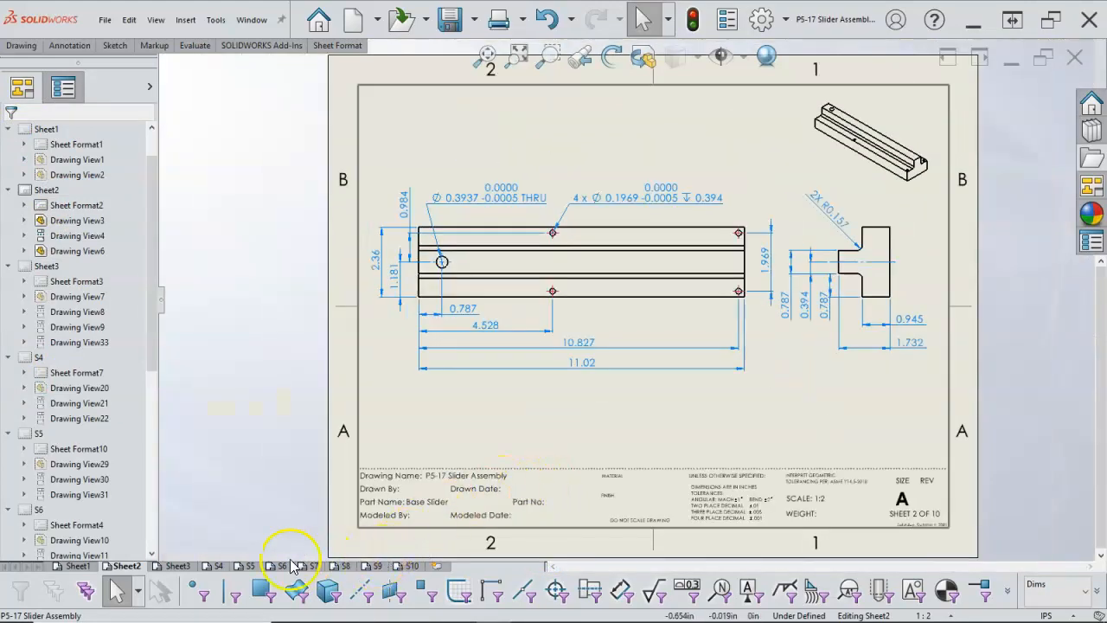
left_click(173, 566)
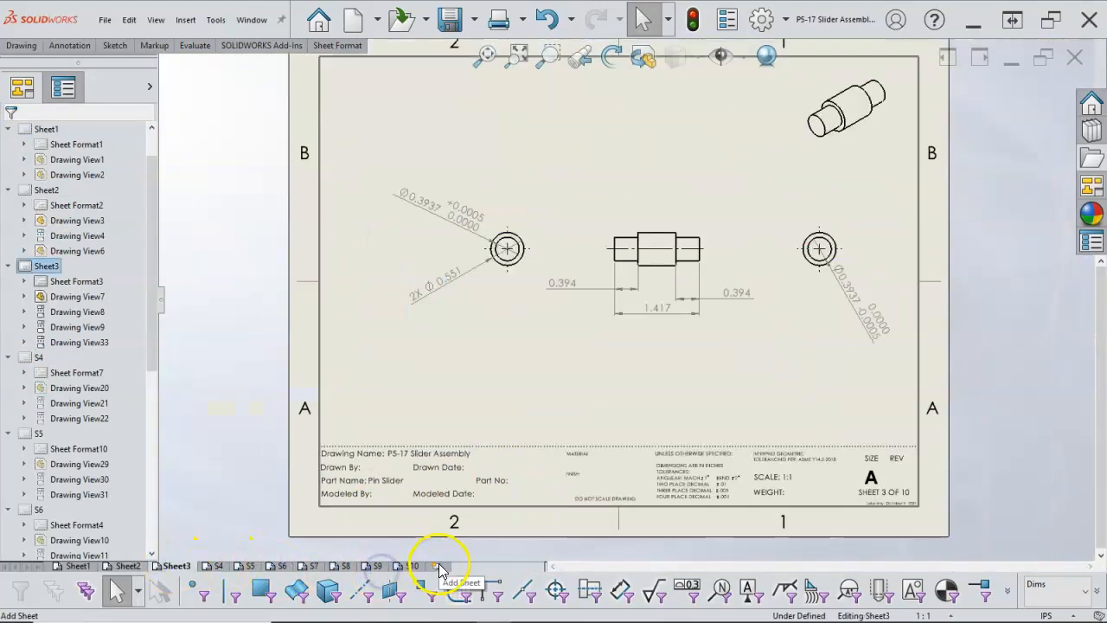
left_click(621, 591)
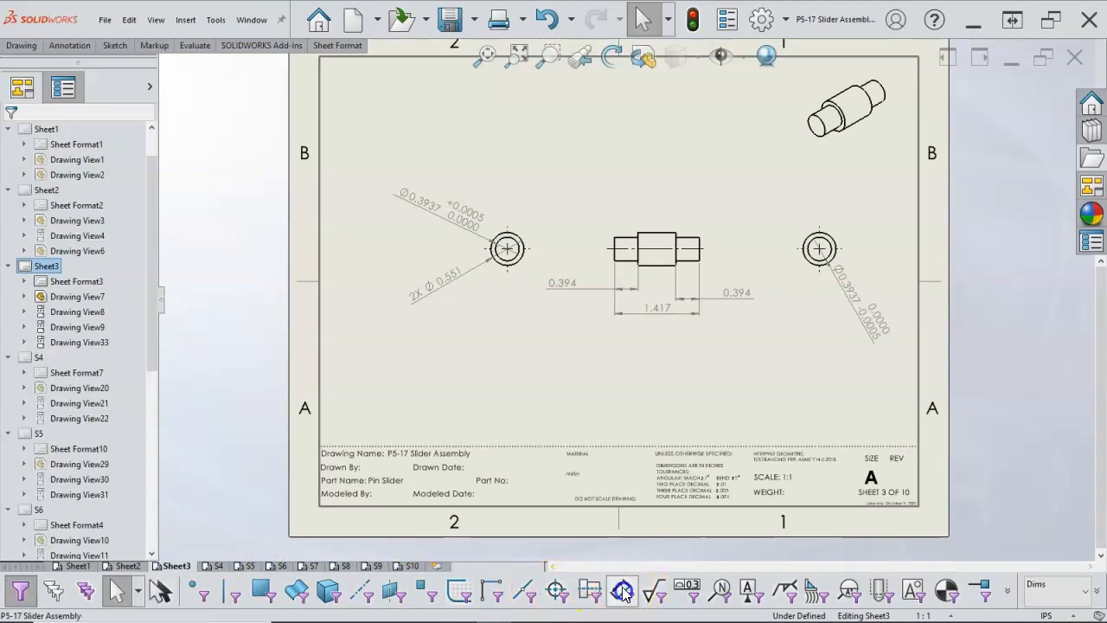
mouse_move(355, 135)
left_mouse_down()
mouse_move(594, 314)
mouse_move(896, 380)
left_mouse_up()
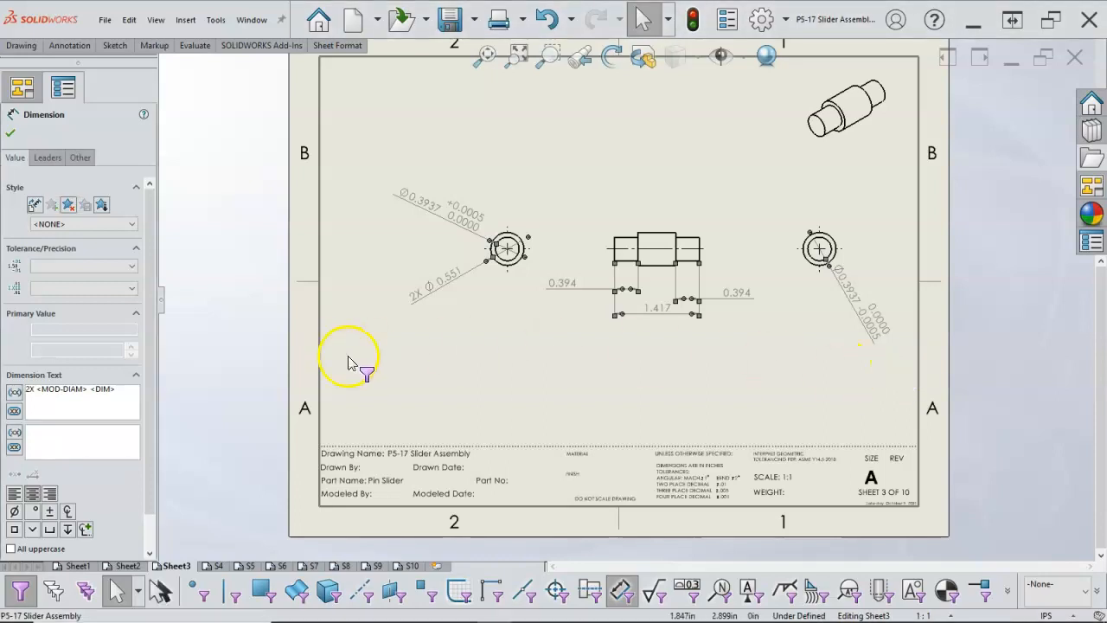
right_click(668, 315)
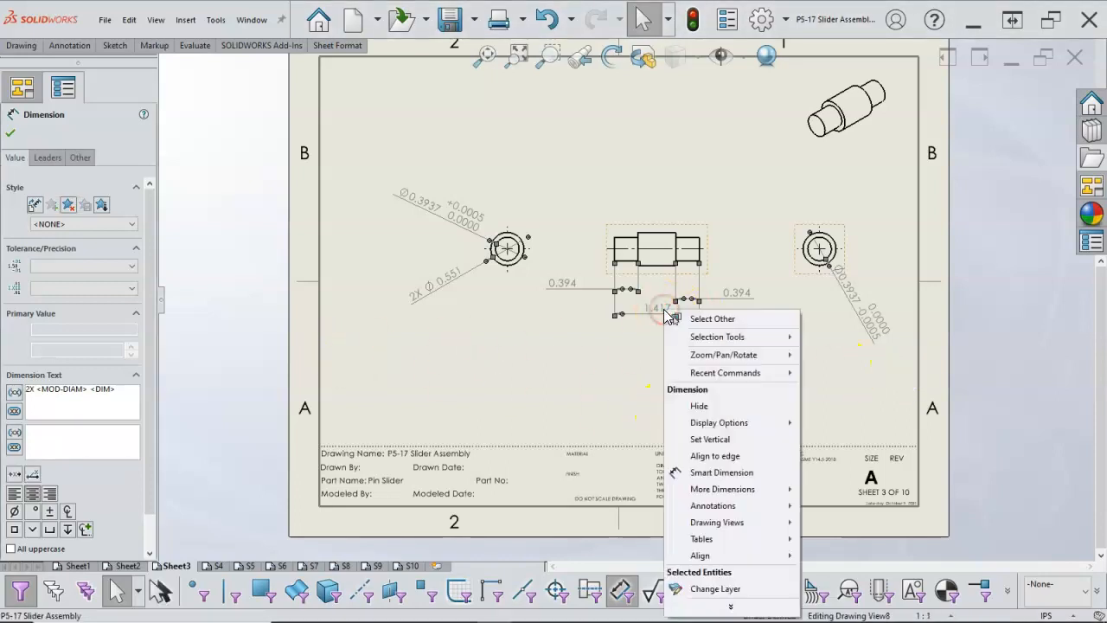
left_click(715, 588)
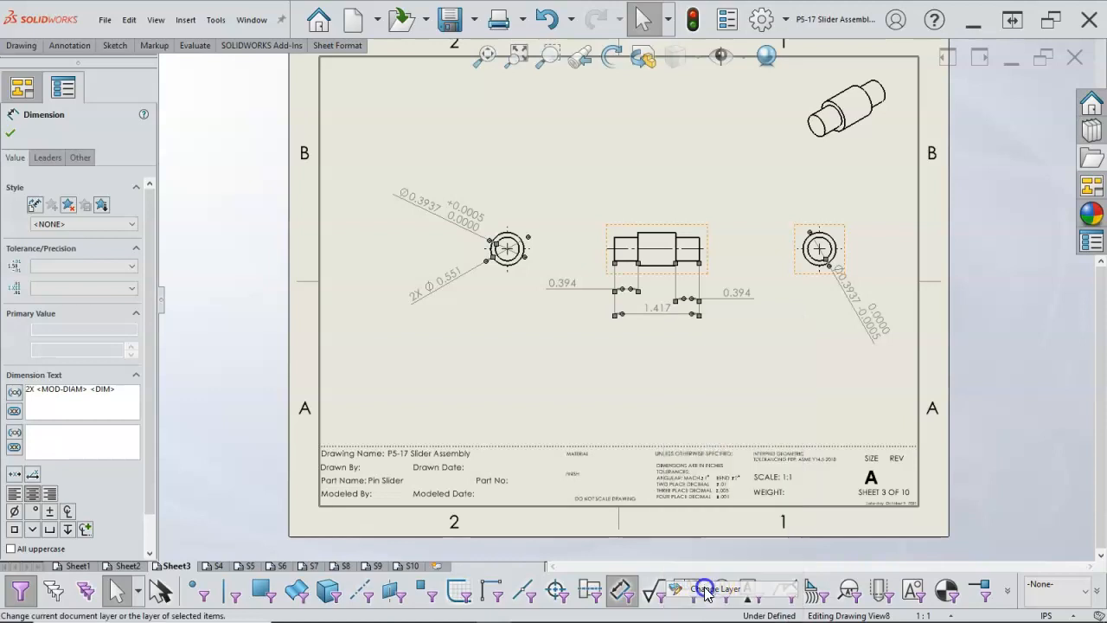
left_click(805, 545)
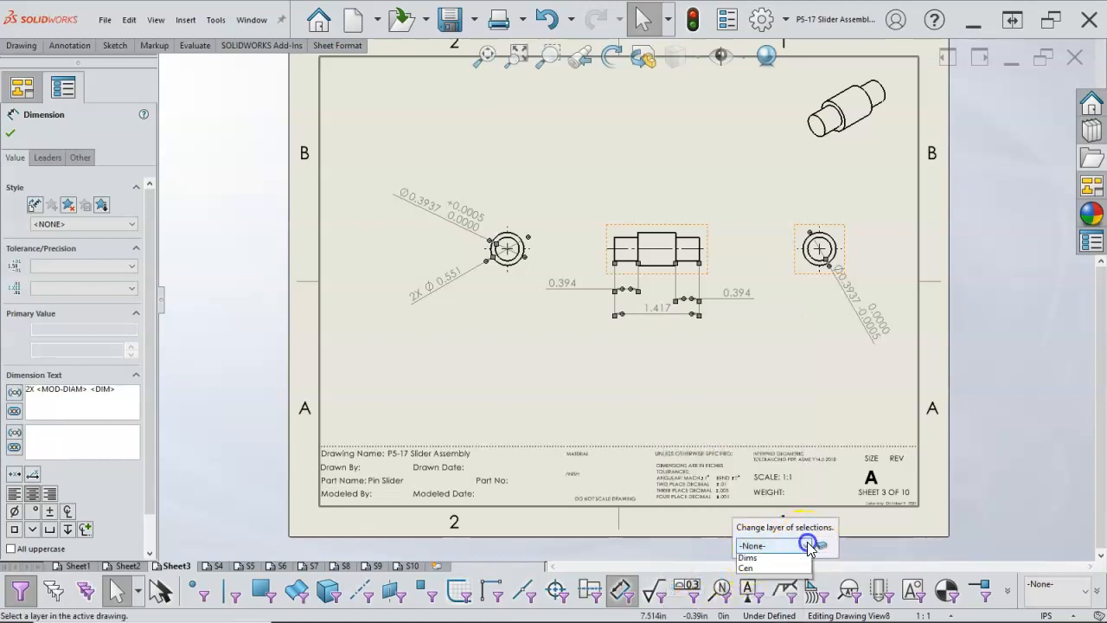
left_click(774, 591)
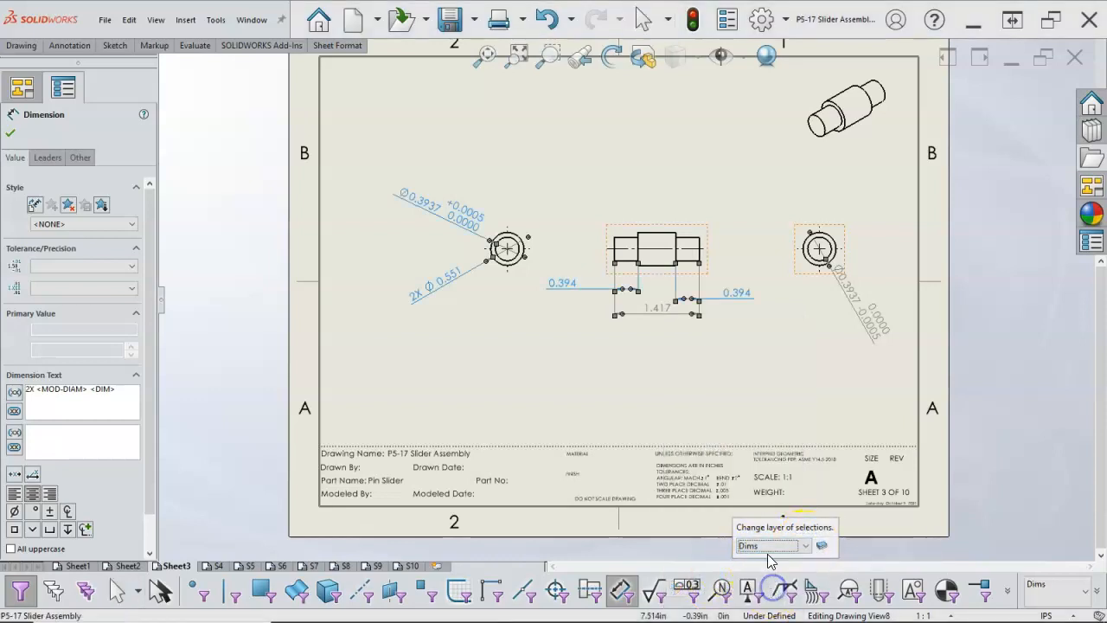
left_click(742, 400)
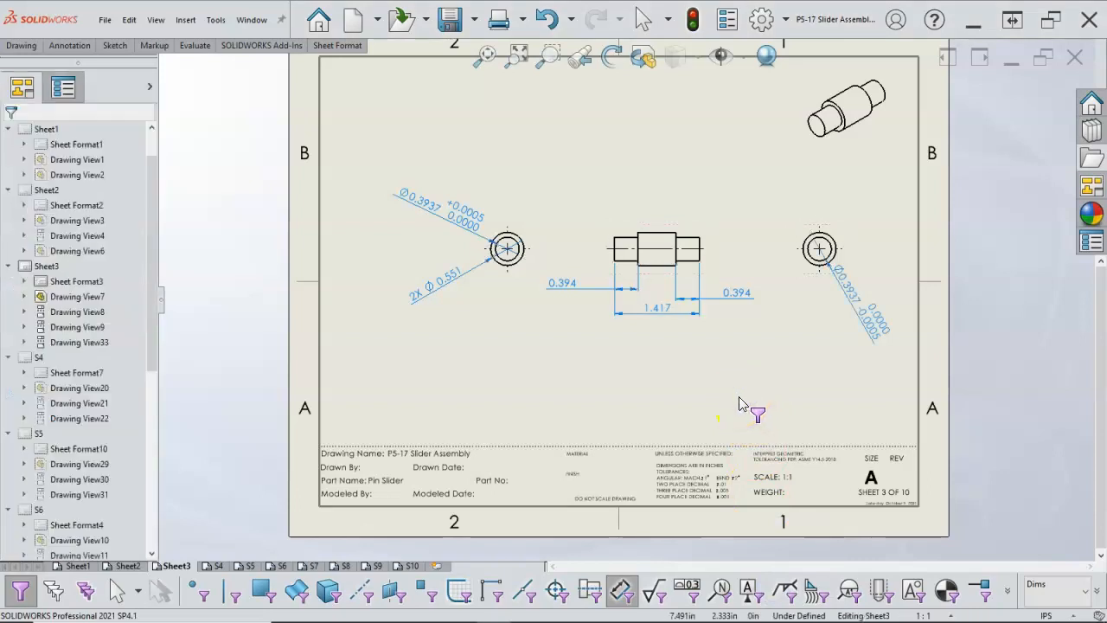
Step: Move the side view's centerline and the center marks of both circular views on Sheet3 to the Cen layer
left_click(655, 264)
left_click(512, 250)
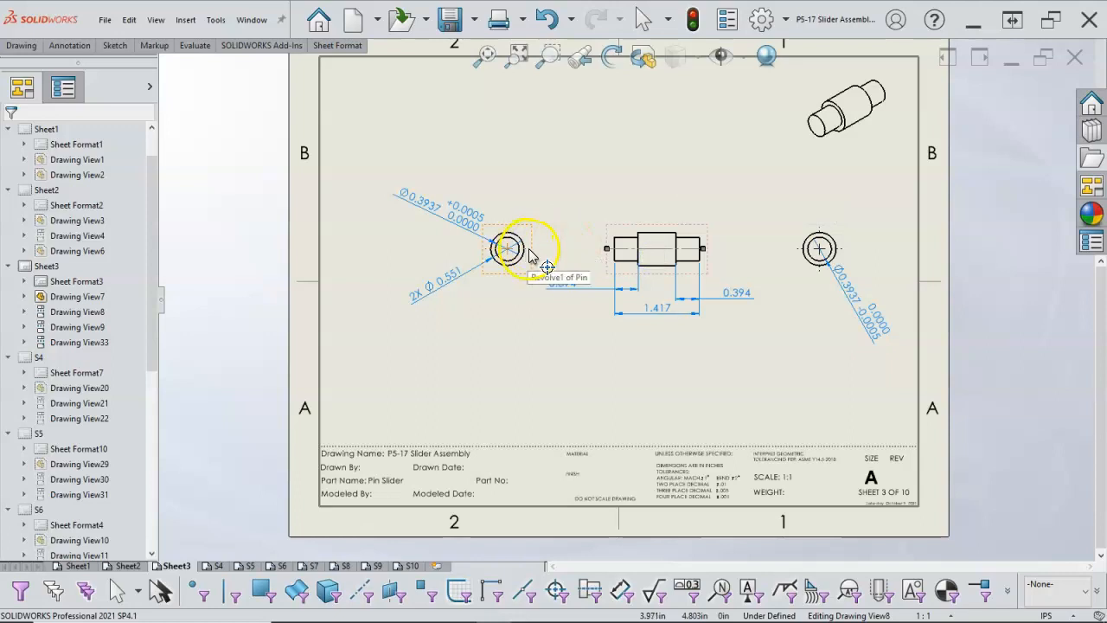
left_click(804, 252)
left_click(93, 401)
left_click(74, 435)
left_click(12, 133)
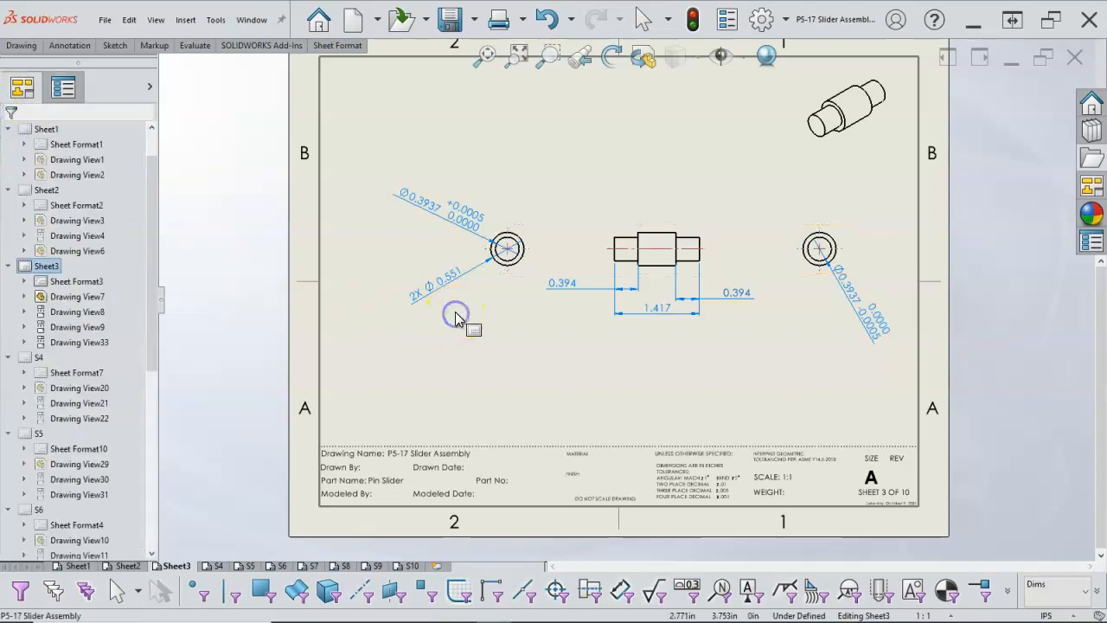
Step: Assign the pin's diameter and length dimensions on S4 to the Dims layer
left_click(216, 566)
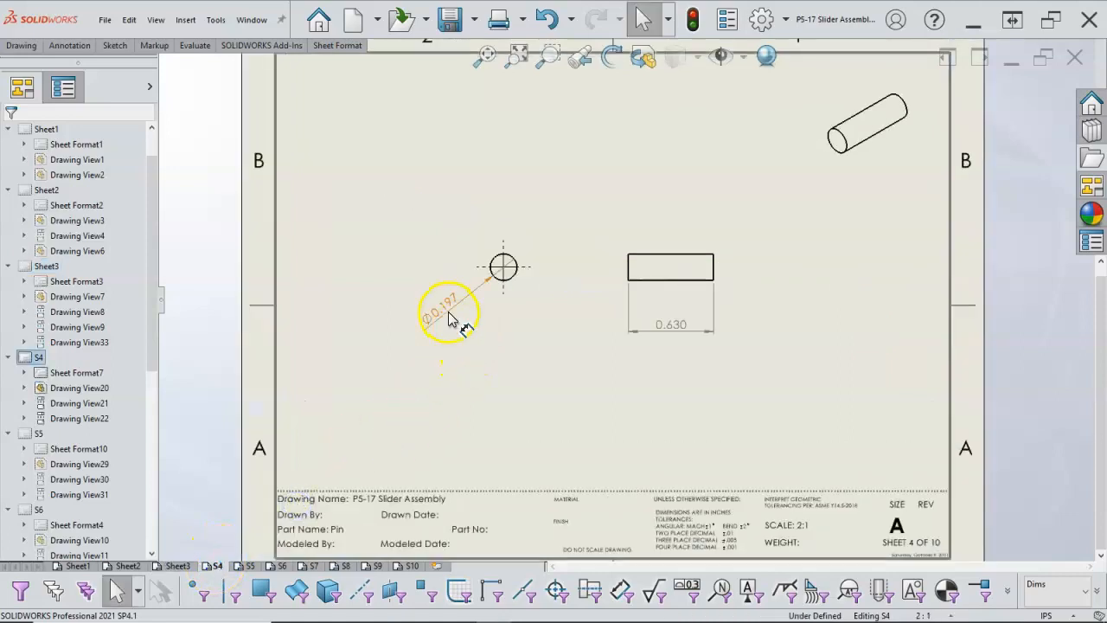
left_click(679, 327)
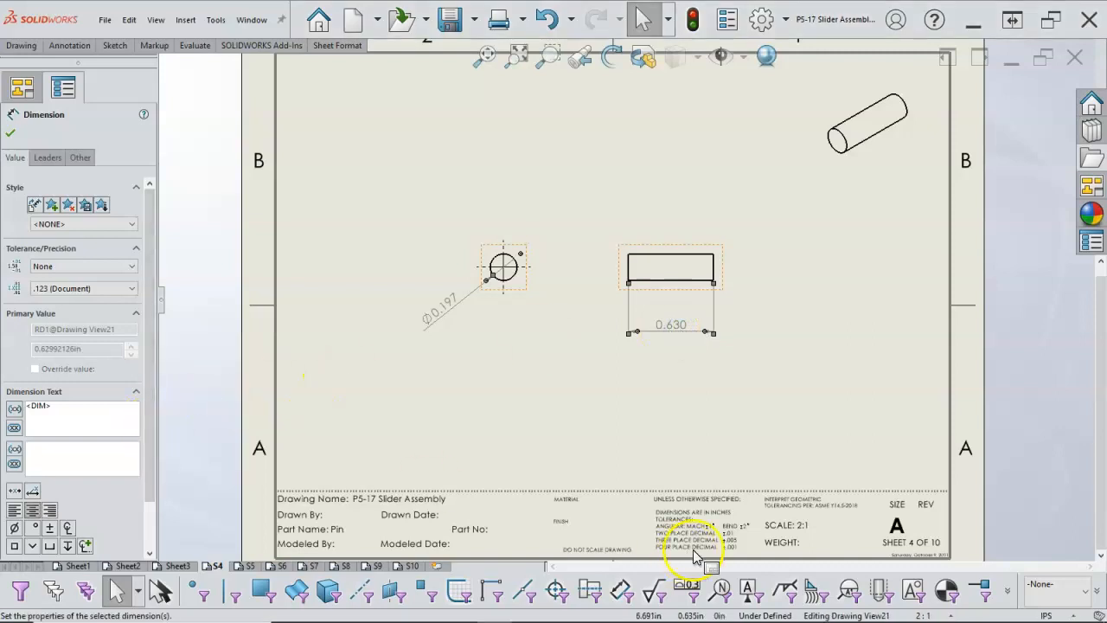
left_click(1055, 603)
left_click(1046, 566)
left_click(804, 413)
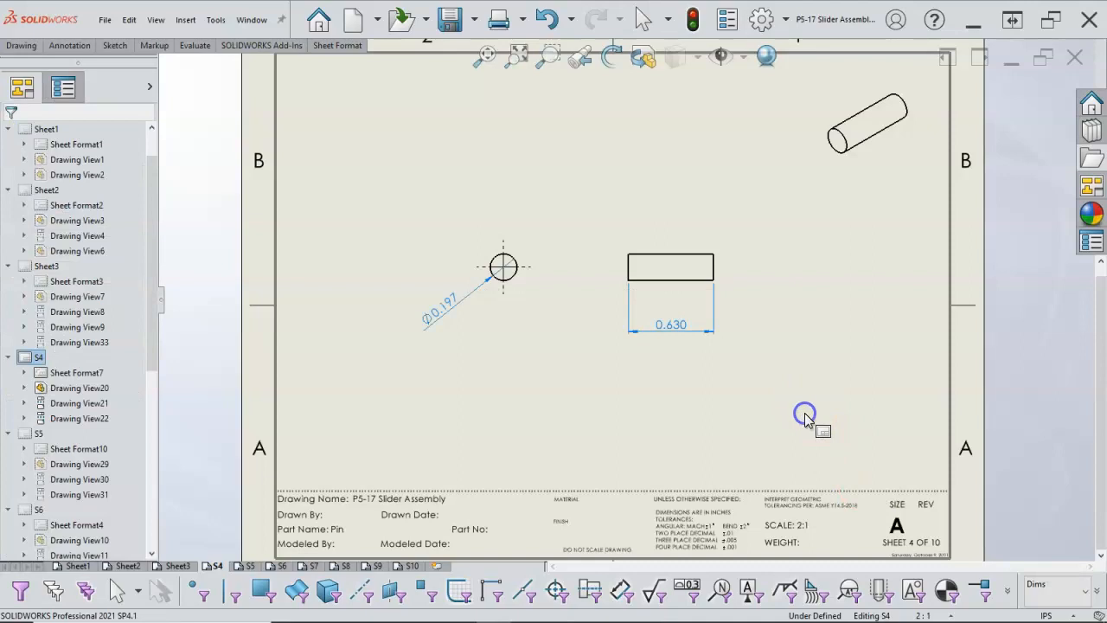
Step: Move the center mark of the pin's circular view on S4 to the Cen layer
left_click(528, 267)
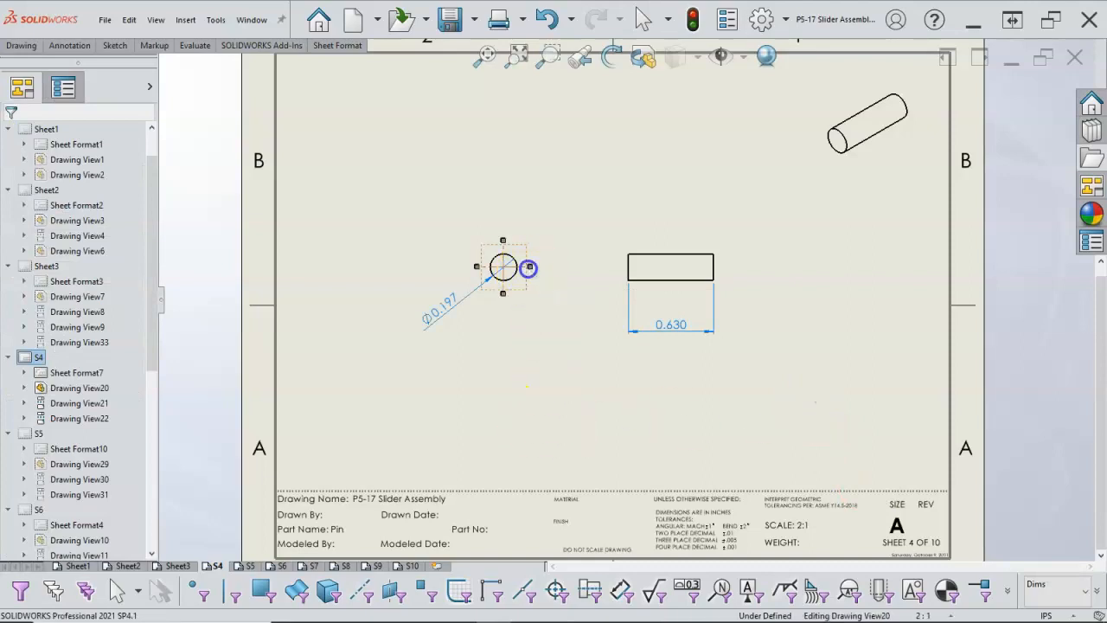
left_click(1049, 585)
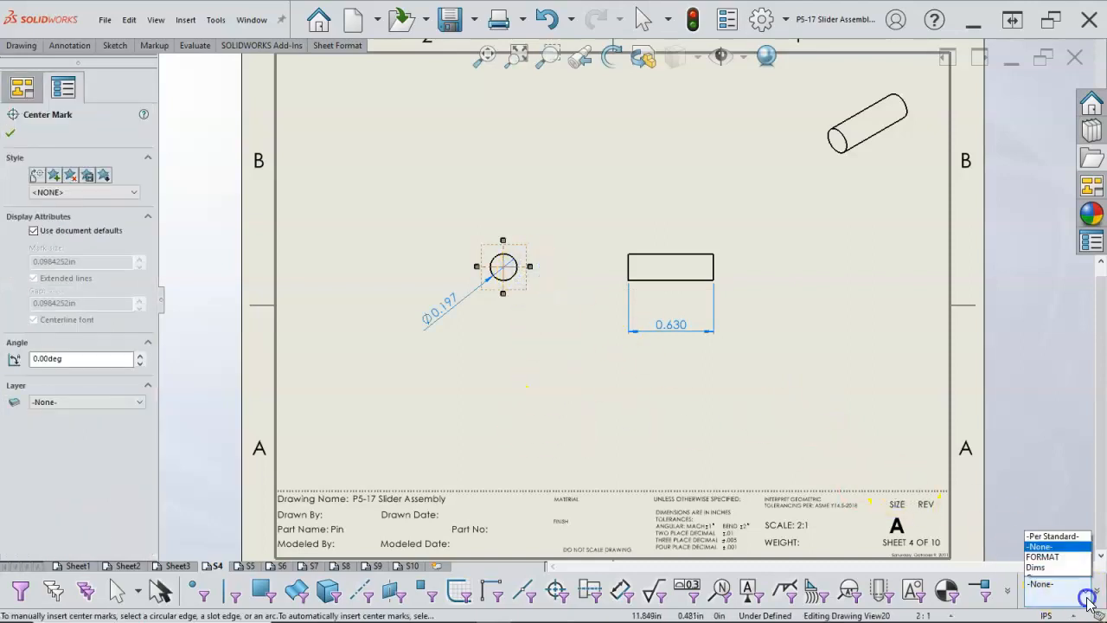
left_click(1046, 570)
left_click(753, 438)
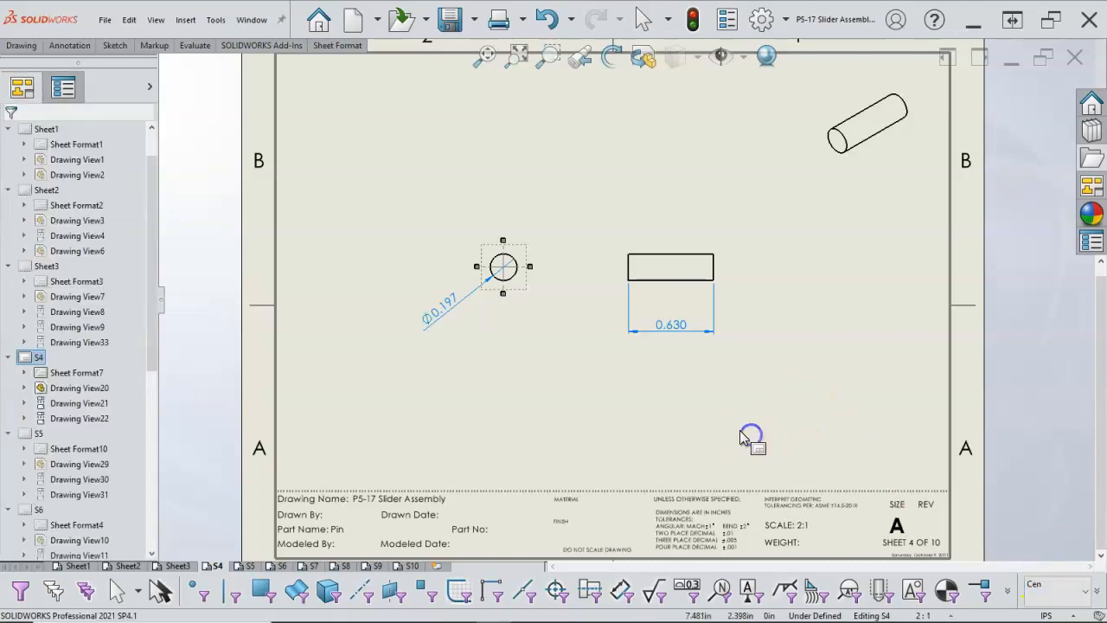
Step: Filter the selection to dimensions on S5, select all dimensions of both bracket views, and assign them to the Dims layer
left_click(247, 566)
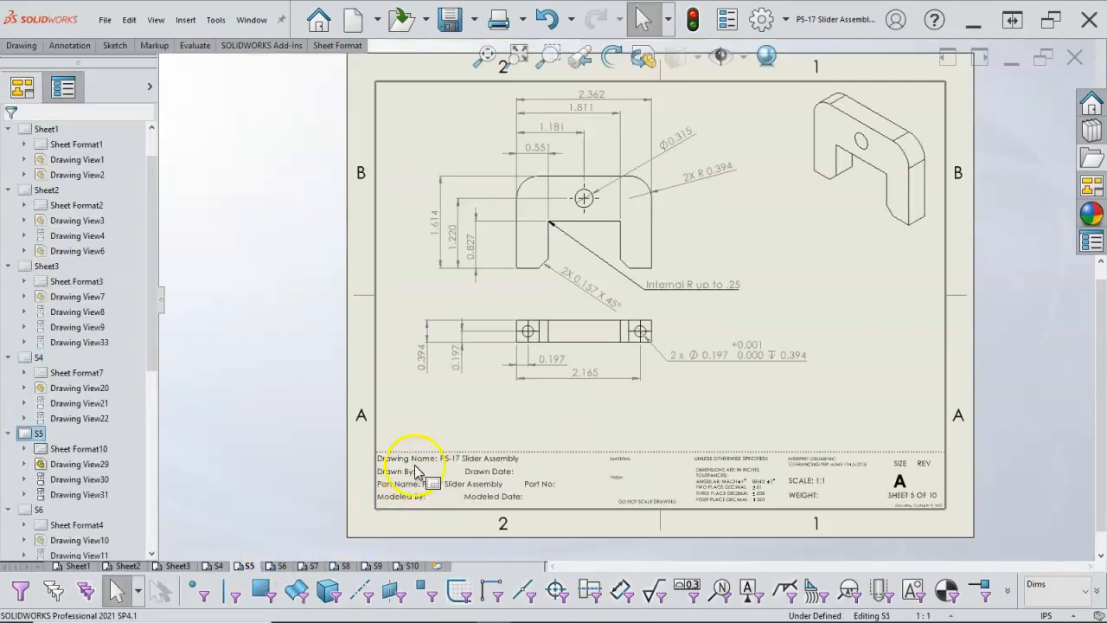
left_click(590, 591)
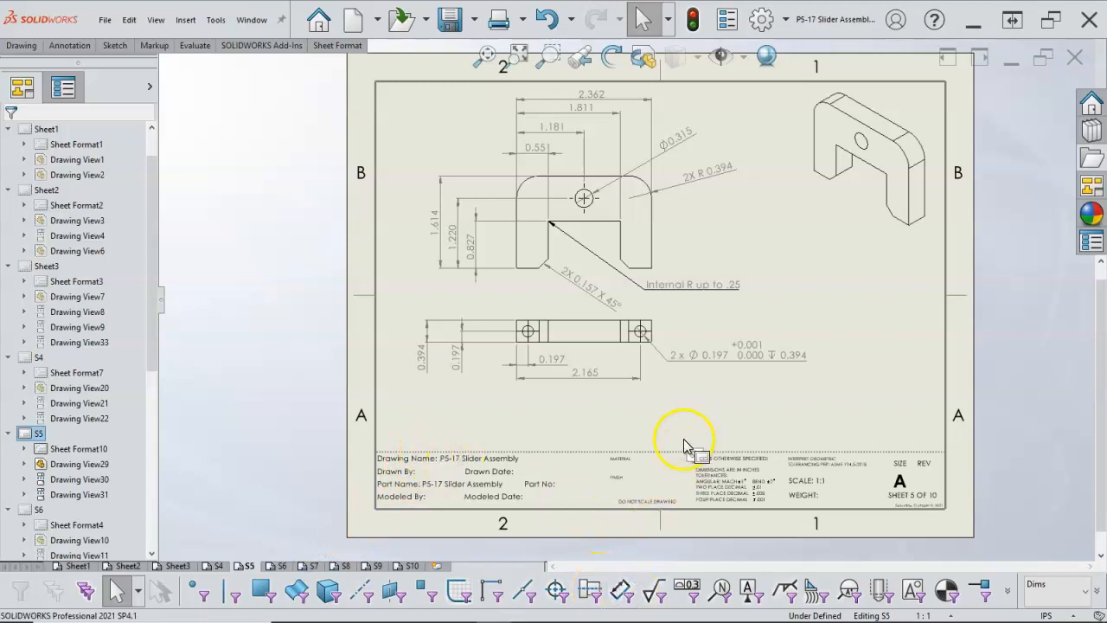
left_click(621, 591)
key("z")
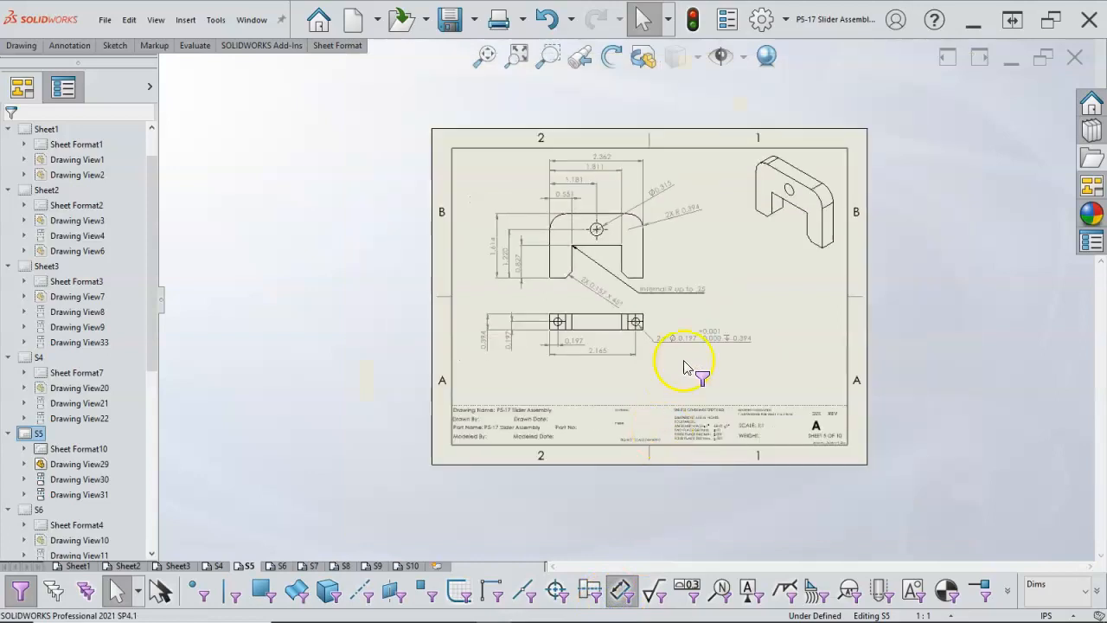
left_click_drag(469, 143, 766, 377)
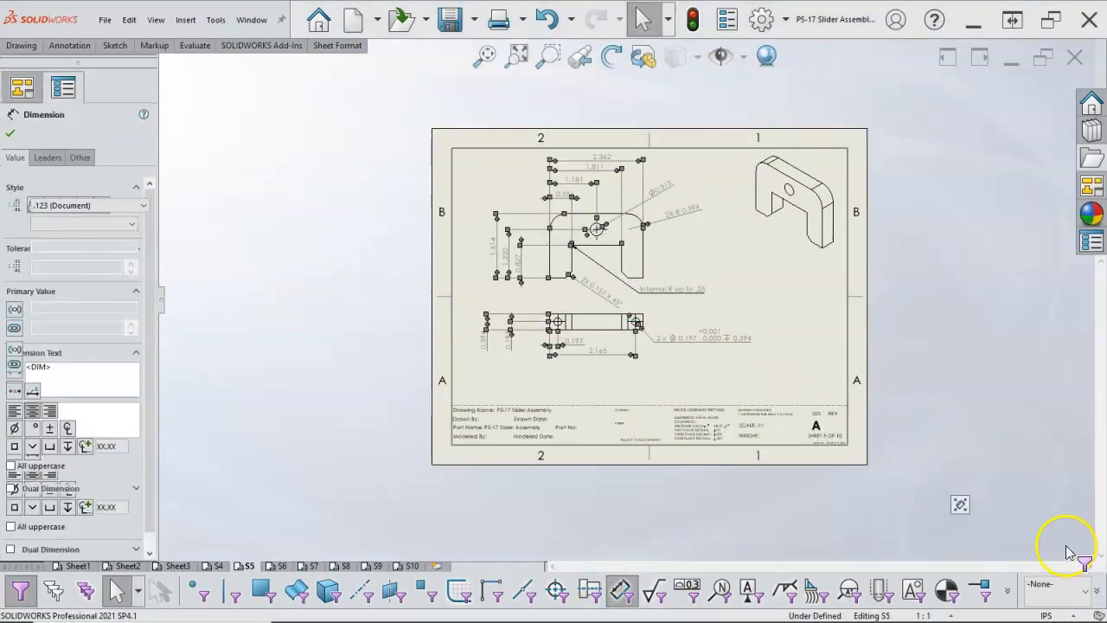
left_click(1087, 595)
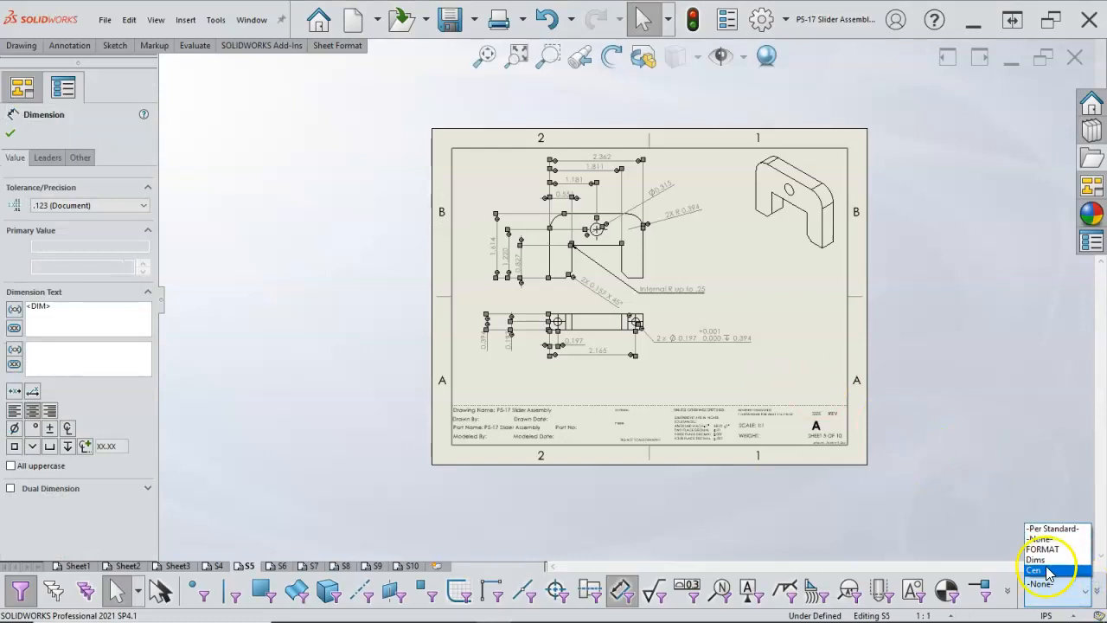
left_click(1042, 557)
left_click(781, 370)
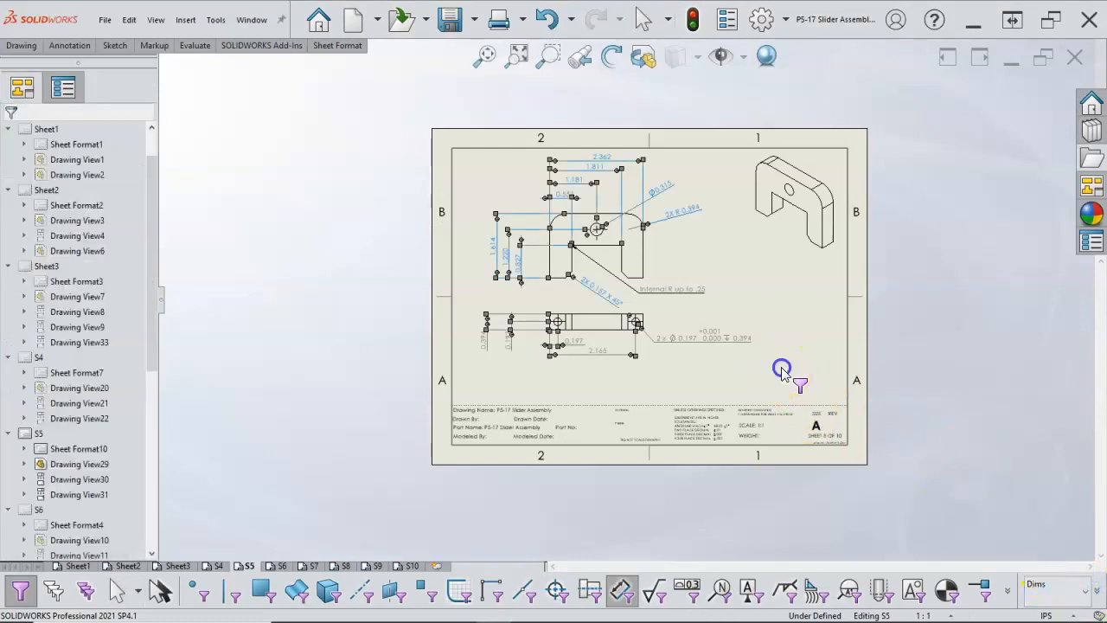
Step: Filter the selection to center marks on S5, move the center marks of all three holes to the Cen layer, and clear the filter
left_click(558, 591)
left_click(631, 511)
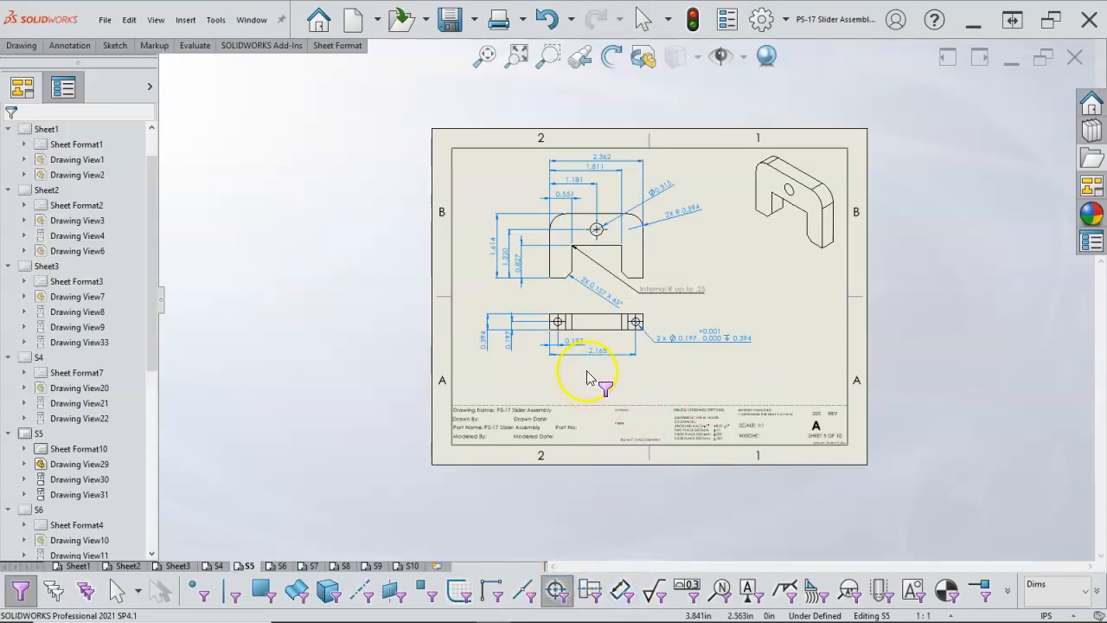
left_click_drag(508, 166, 684, 372)
left_click(558, 337)
left_click(134, 402)
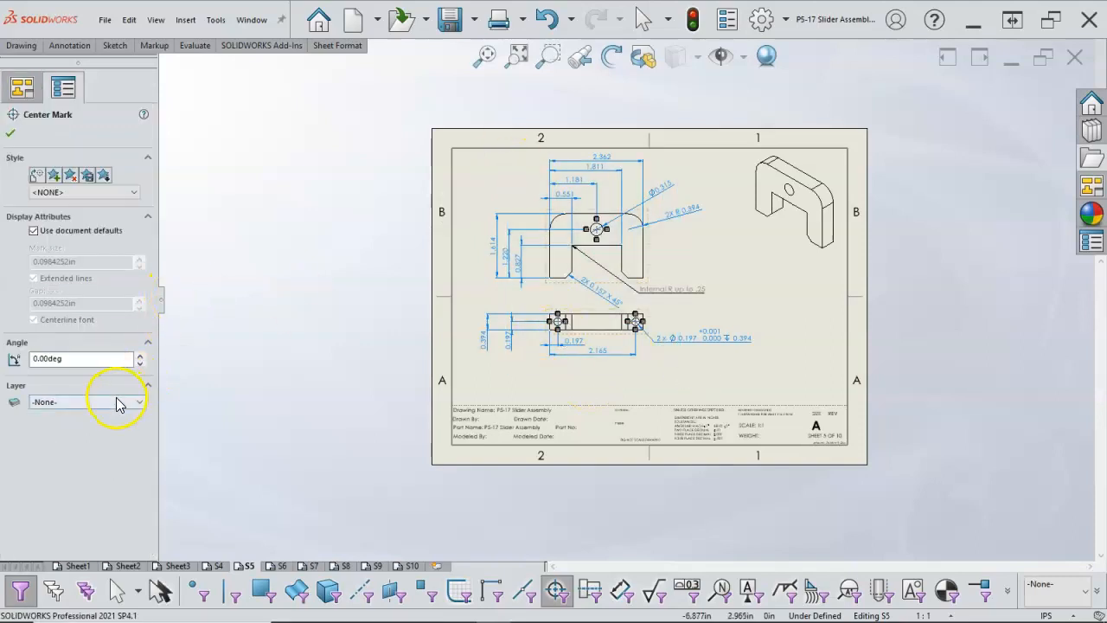
left_click(95, 441)
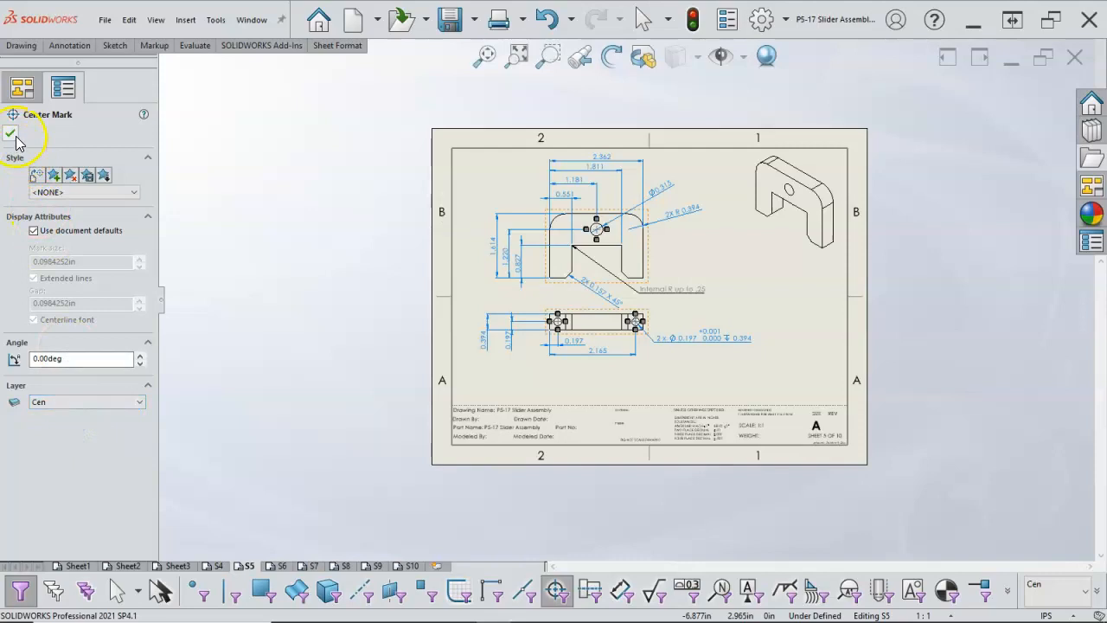
left_click(11, 133)
left_click(325, 478)
left_click(560, 573)
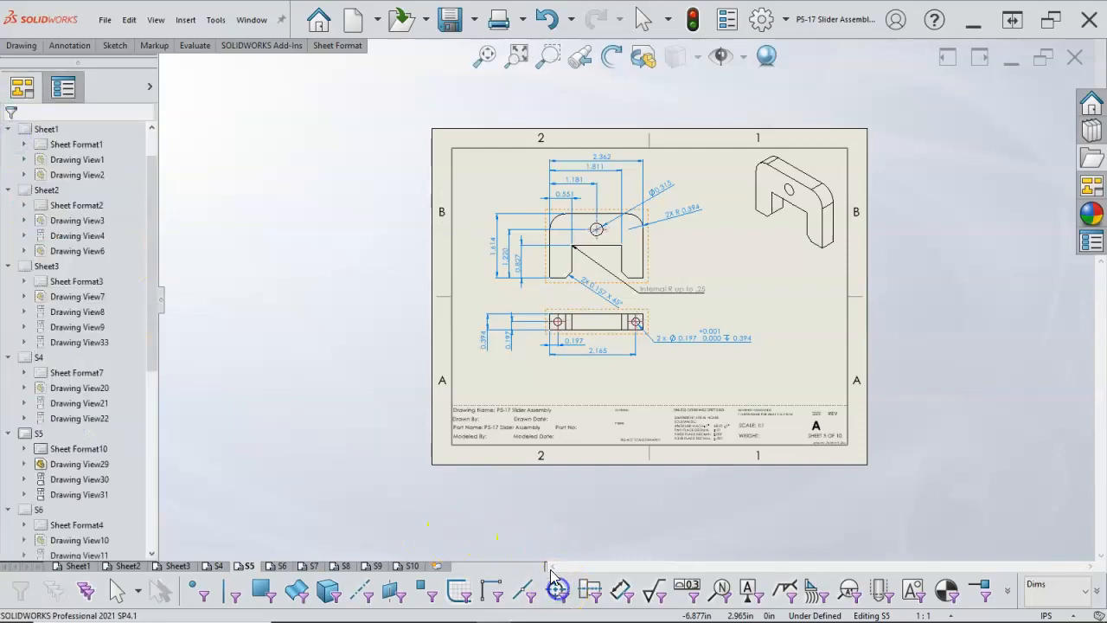
Step: Look through sheets S6 to S10 to examine their dimensions and center marks
left_click(282, 567)
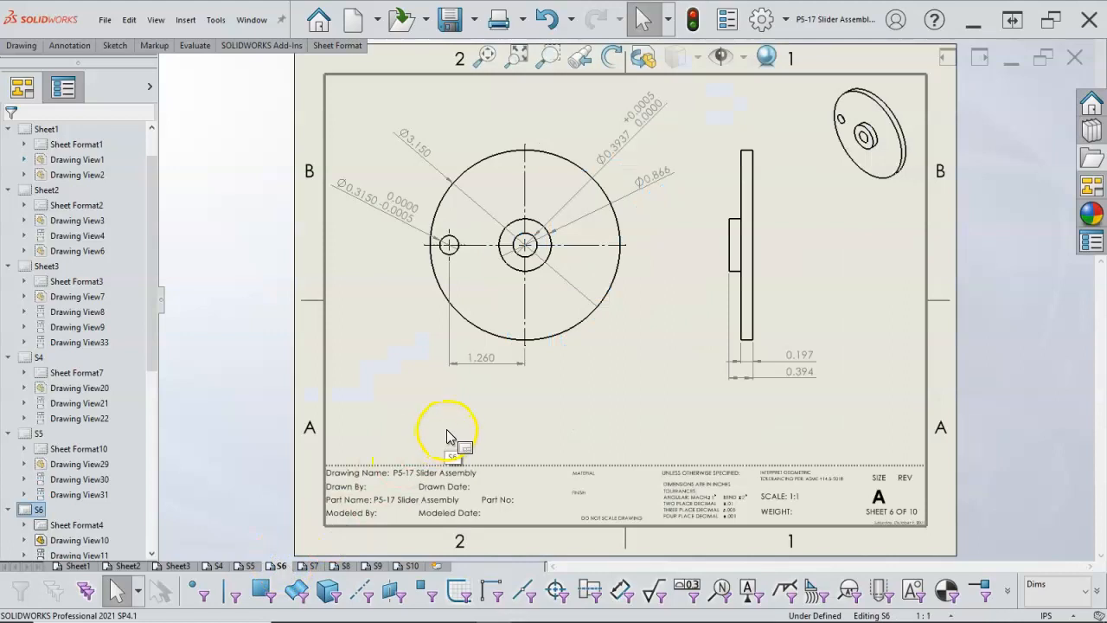
left_click(311, 566)
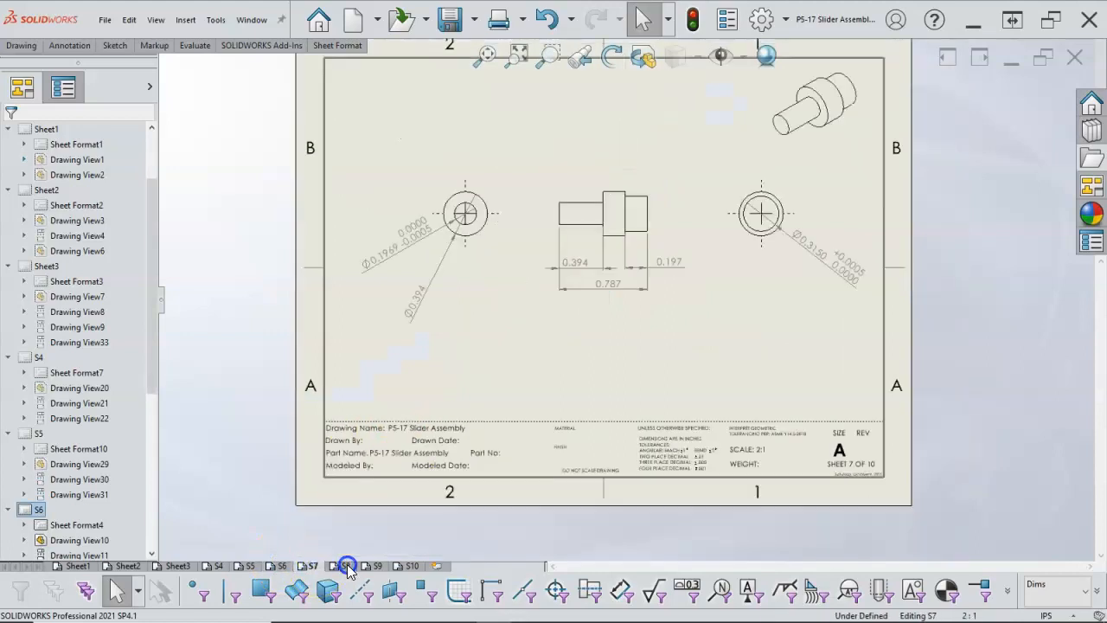
left_click(346, 566)
left_click(377, 566)
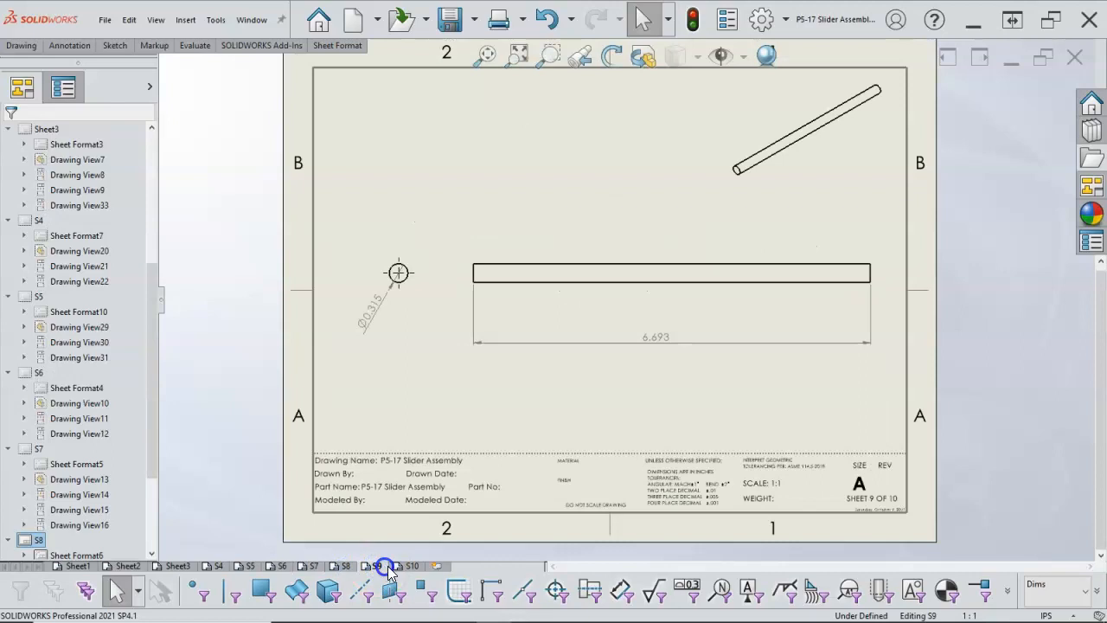
left_click(408, 565)
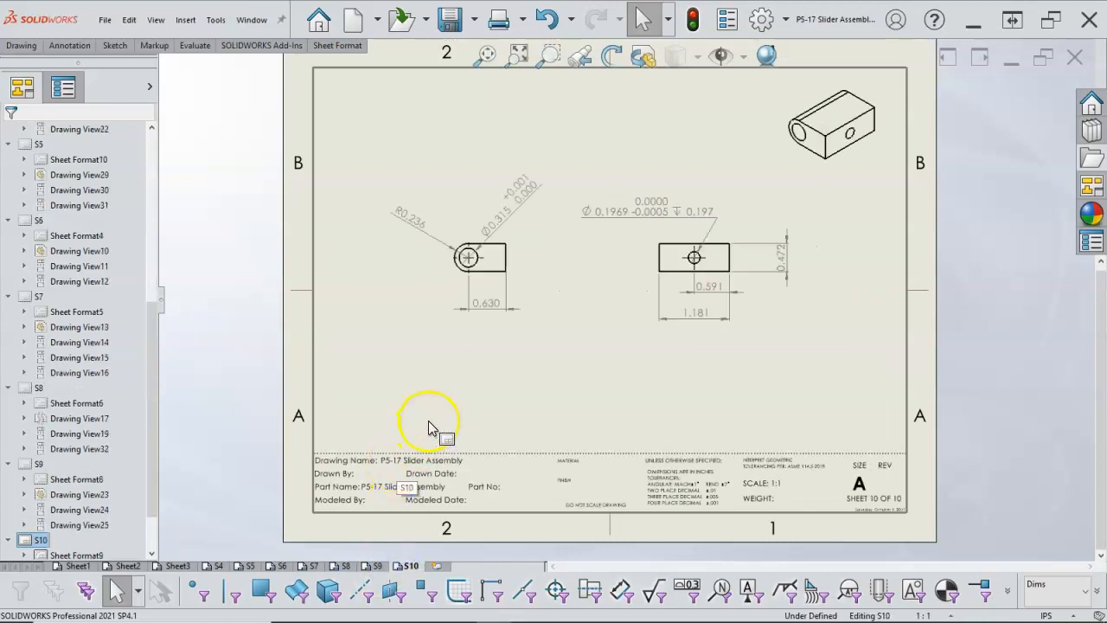
scroll(431, 420, "up", 1)
scroll(599, 235, "down", 2)
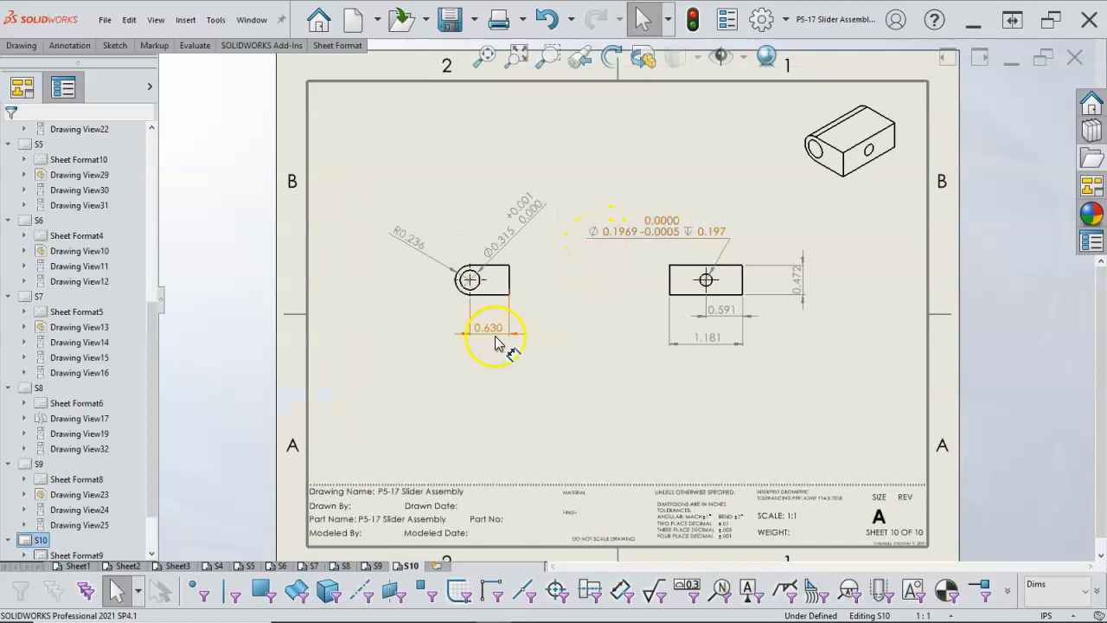
left_click(138, 565)
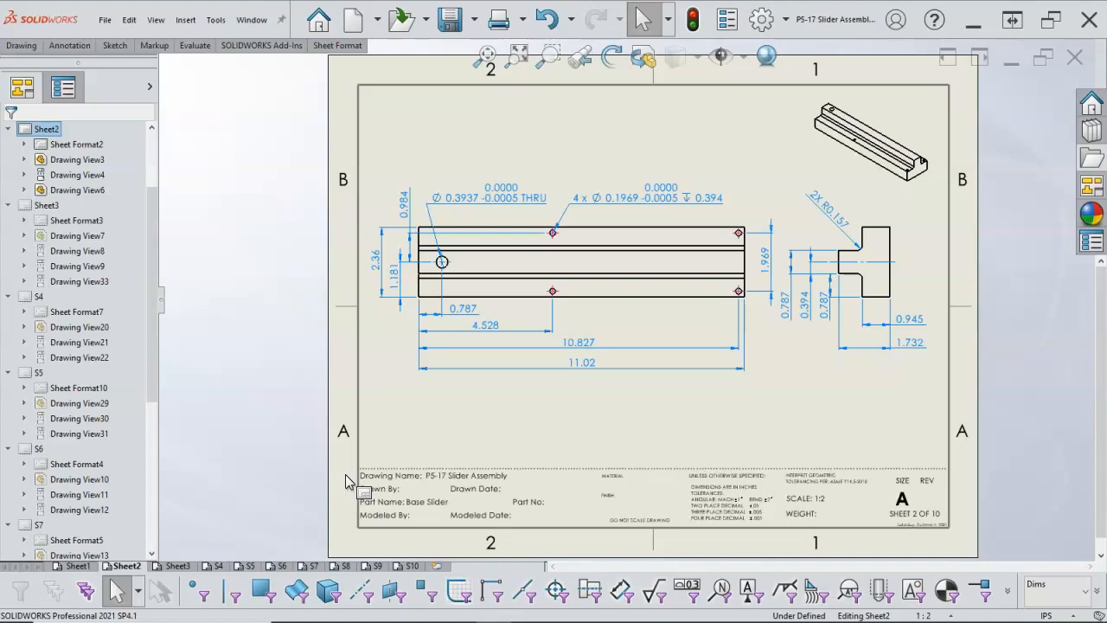
left_click(252, 457)
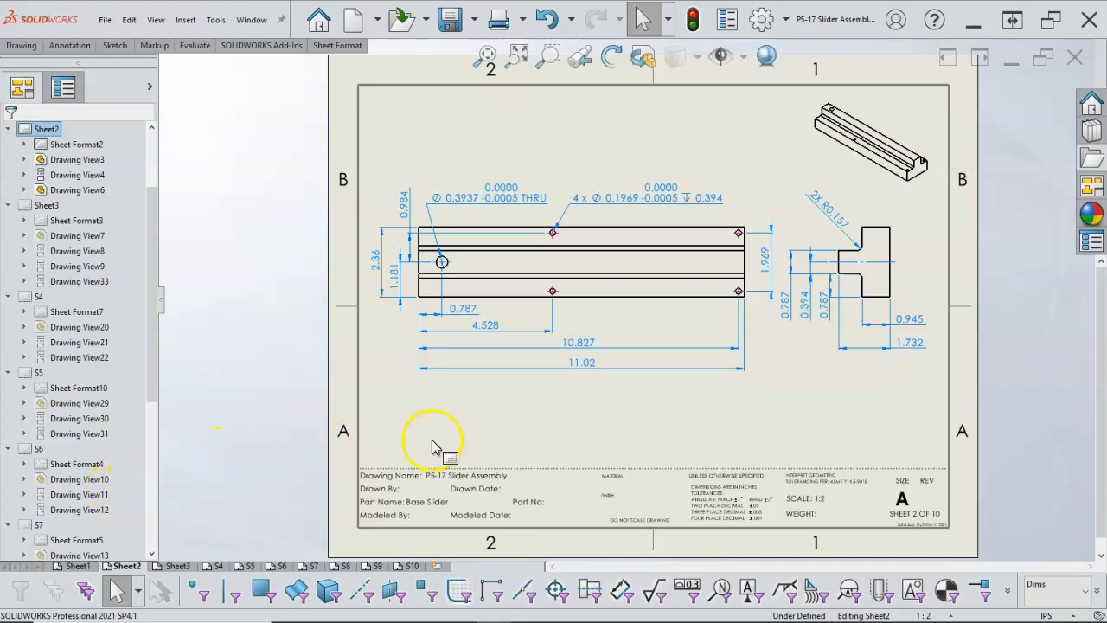
right_click(761, 263)
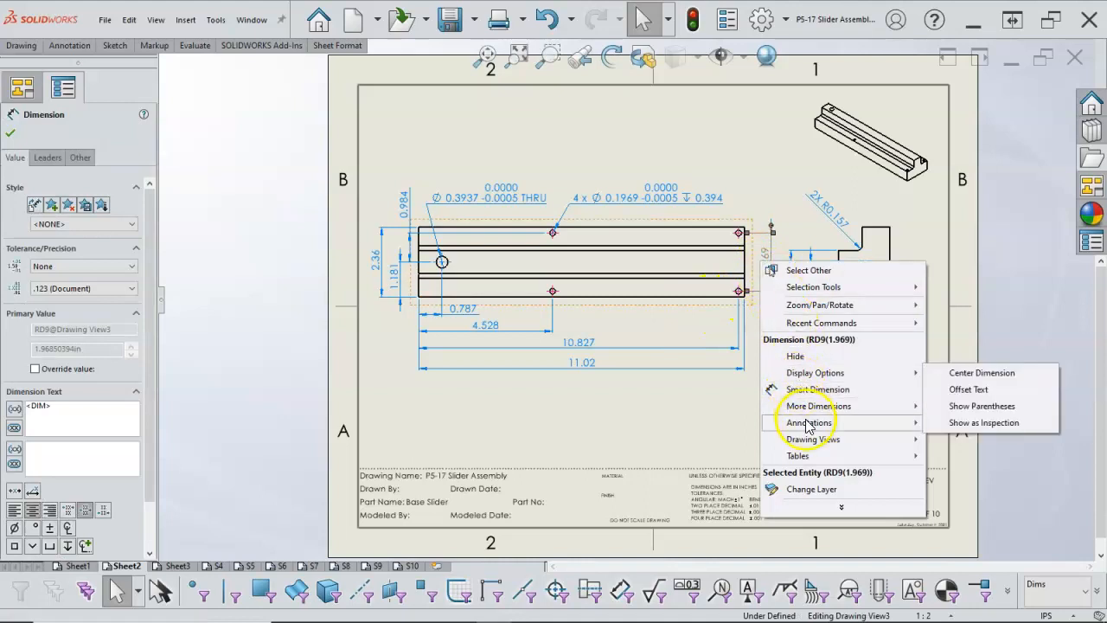
mouse_move(813, 407)
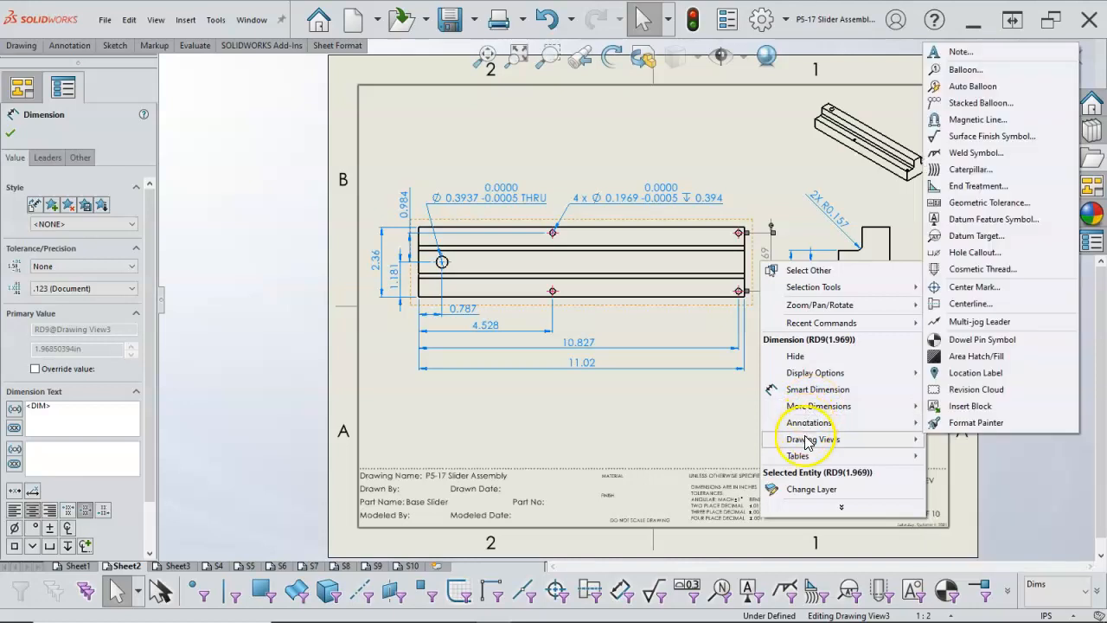
mouse_move(807, 441)
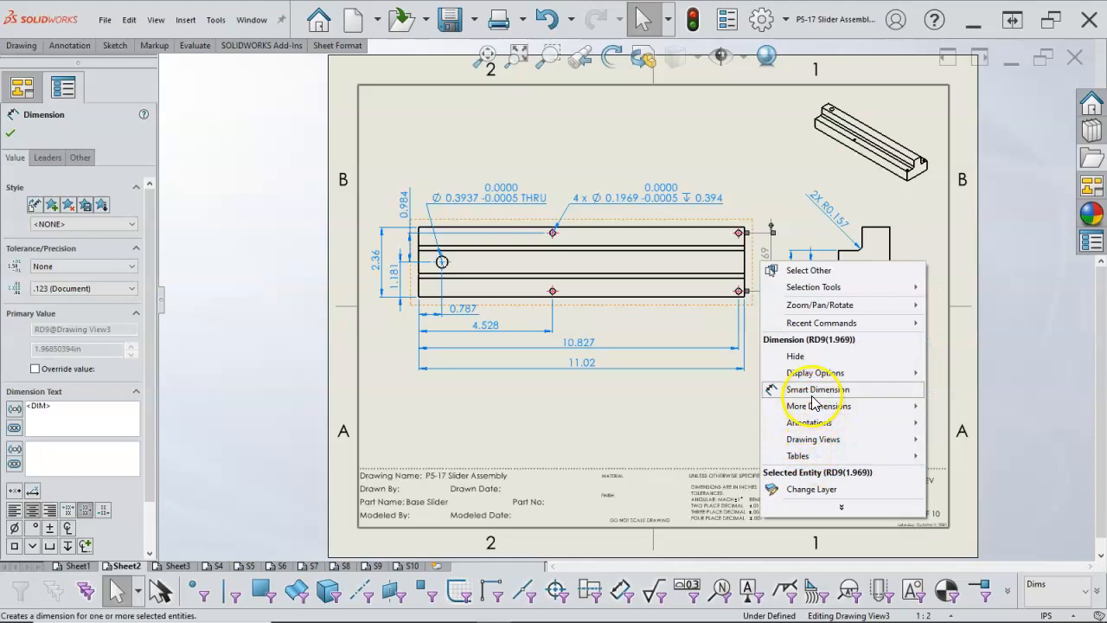
left_click(653, 415)
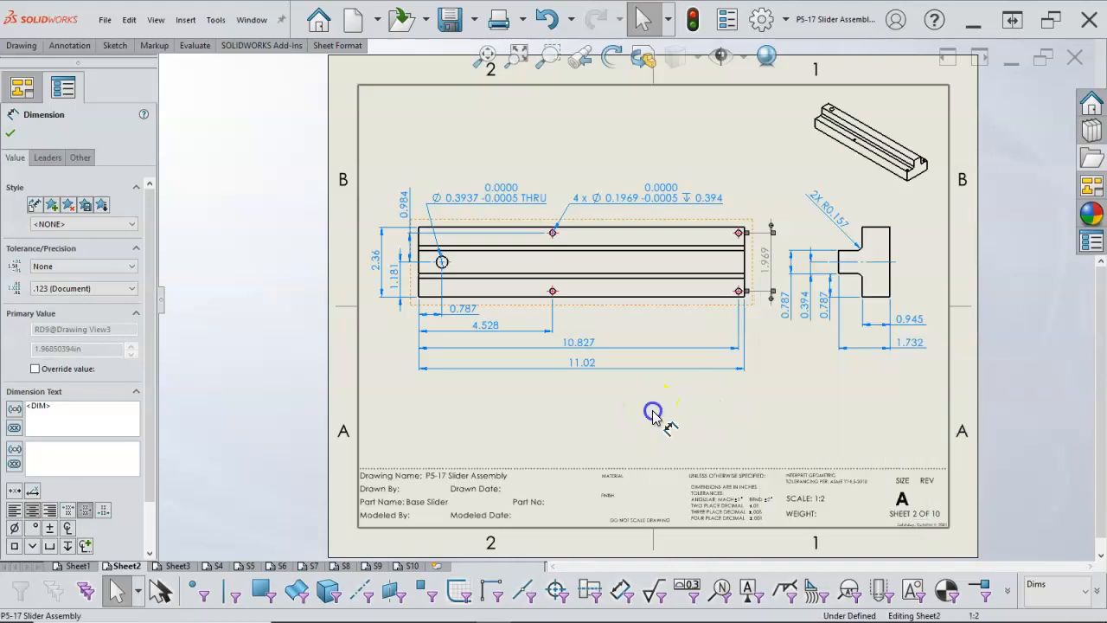
left_click(576, 363)
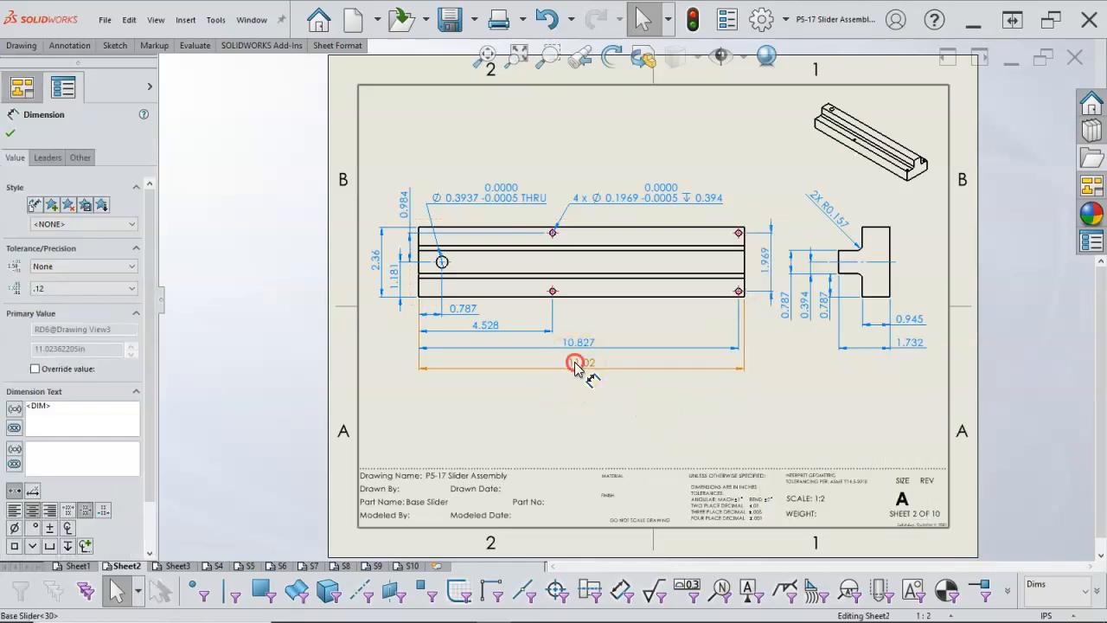
right_click(576, 364)
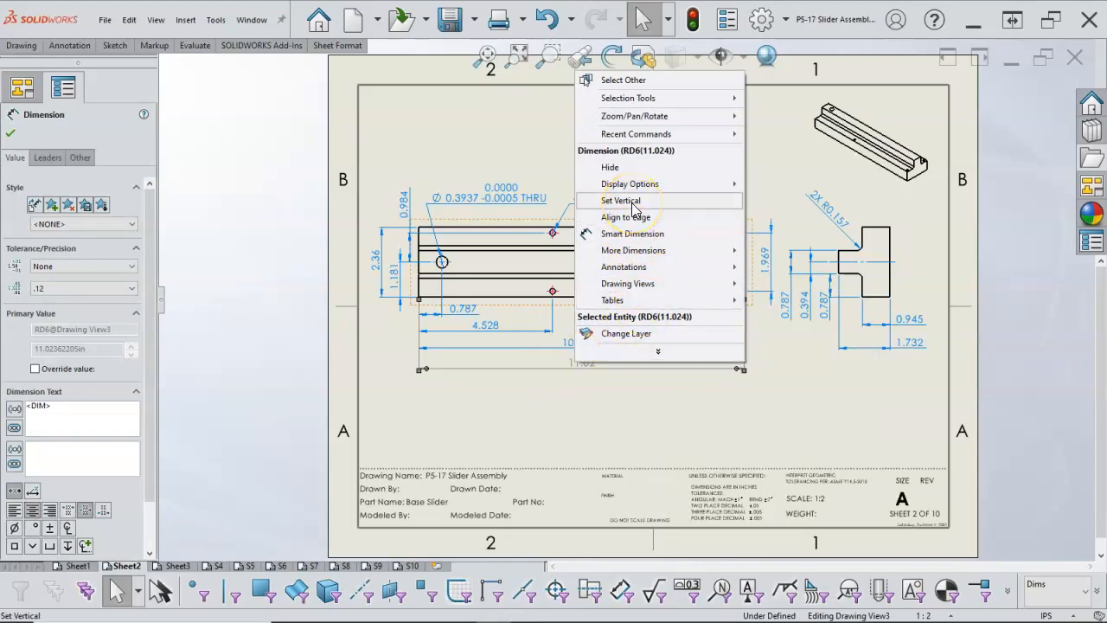
mouse_move(636, 192)
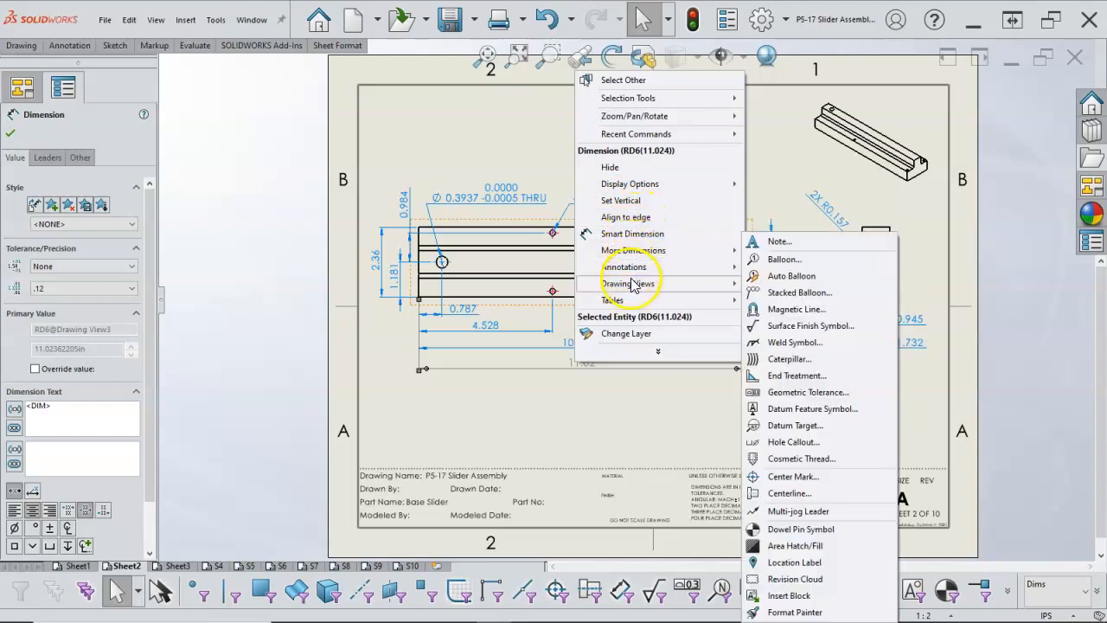
left_click(644, 351)
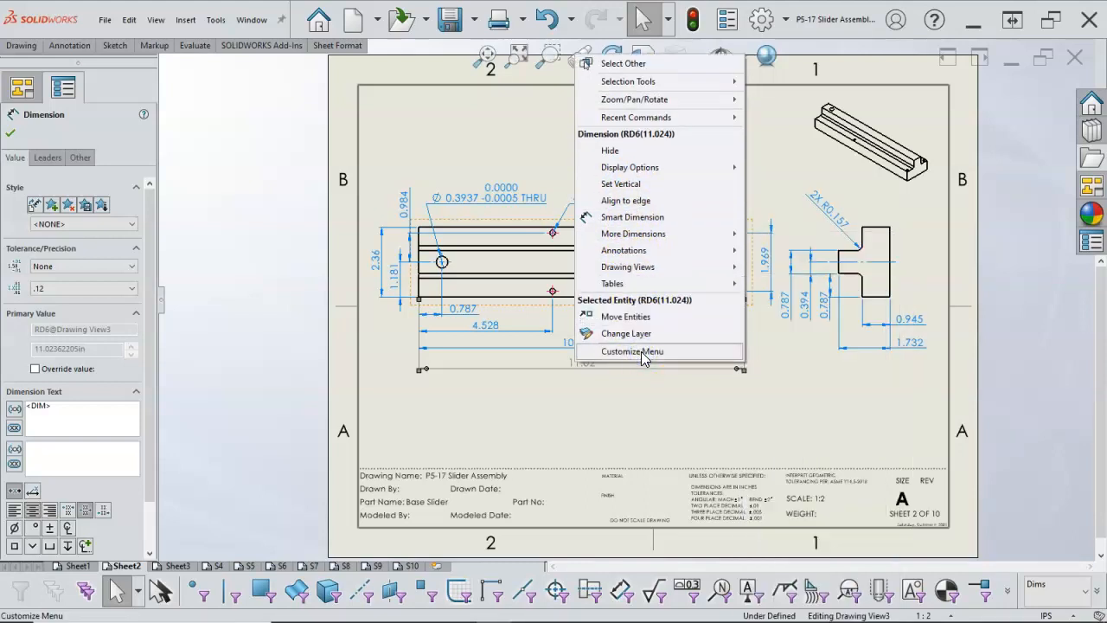
left_click(647, 399)
left_click(744, 364)
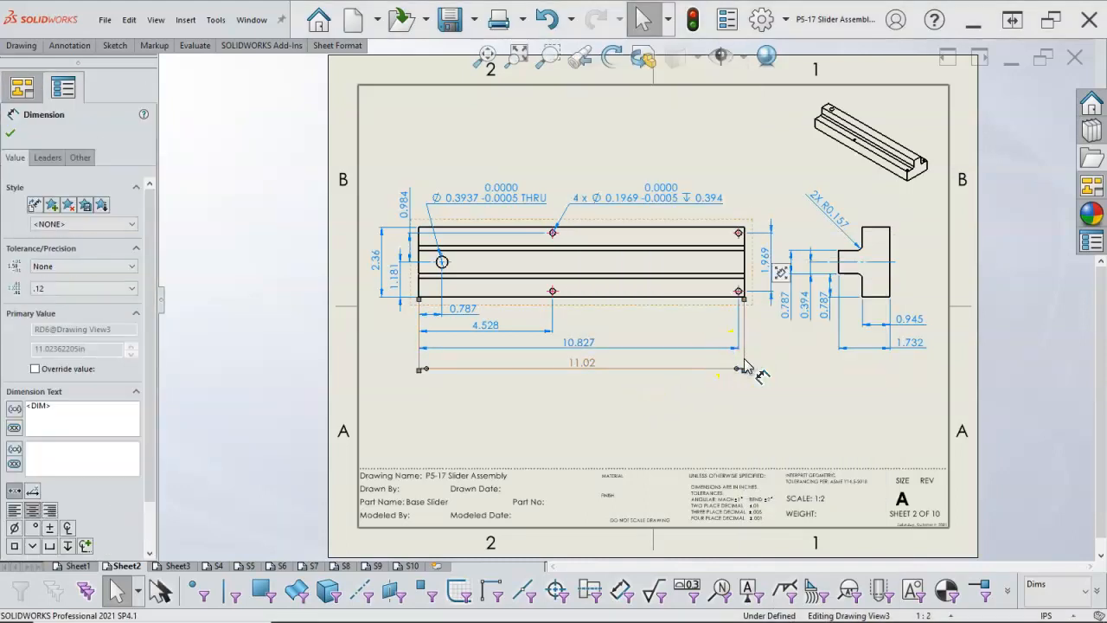
left_click(732, 391)
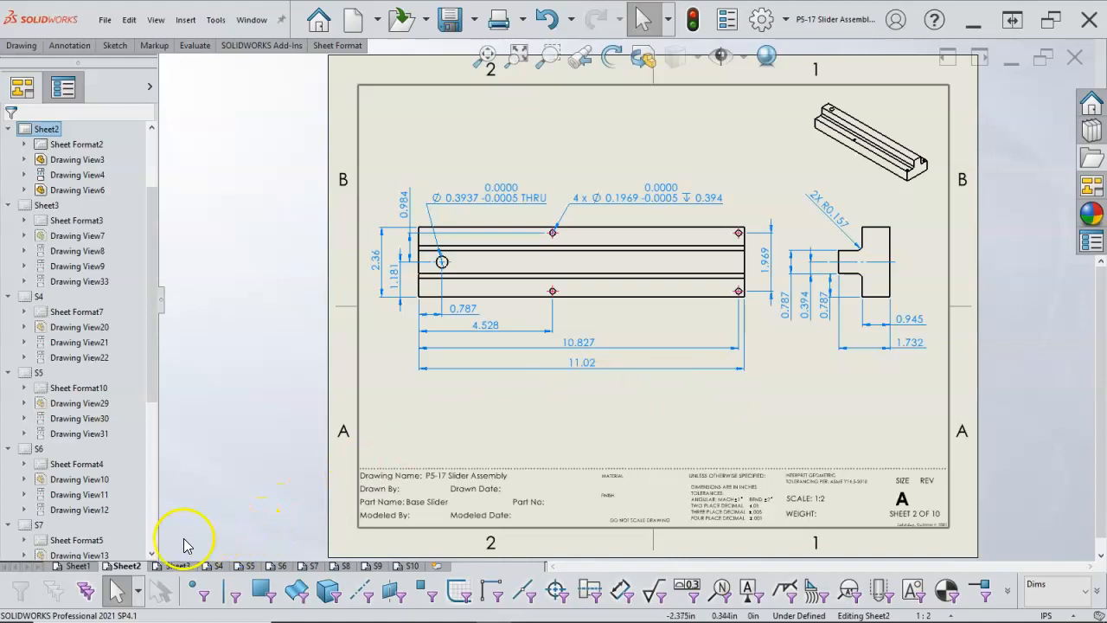
Step: Fill in the drawing's custom properties on Sheet3 with the drafter's initials and the drawn date 10/9/2021, and apply them
left_click(177, 566)
left_click_drag(456, 389, 458, 383)
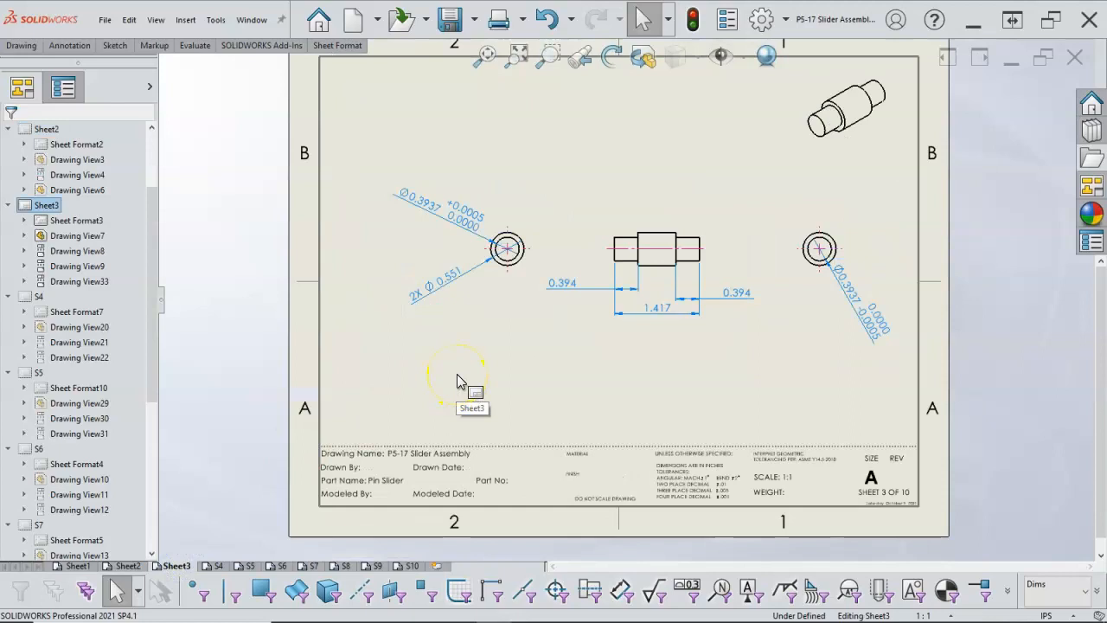
mouse_move(458, 383)
left_mouse_down()
mouse_move(416, 382)
mouse_move(377, 467)
mouse_move(410, 481)
mouse_move(389, 483)
mouse_move(692, 366)
mouse_move(848, 241)
mouse_move(919, 219)
left_mouse_up()
left_click(1090, 185)
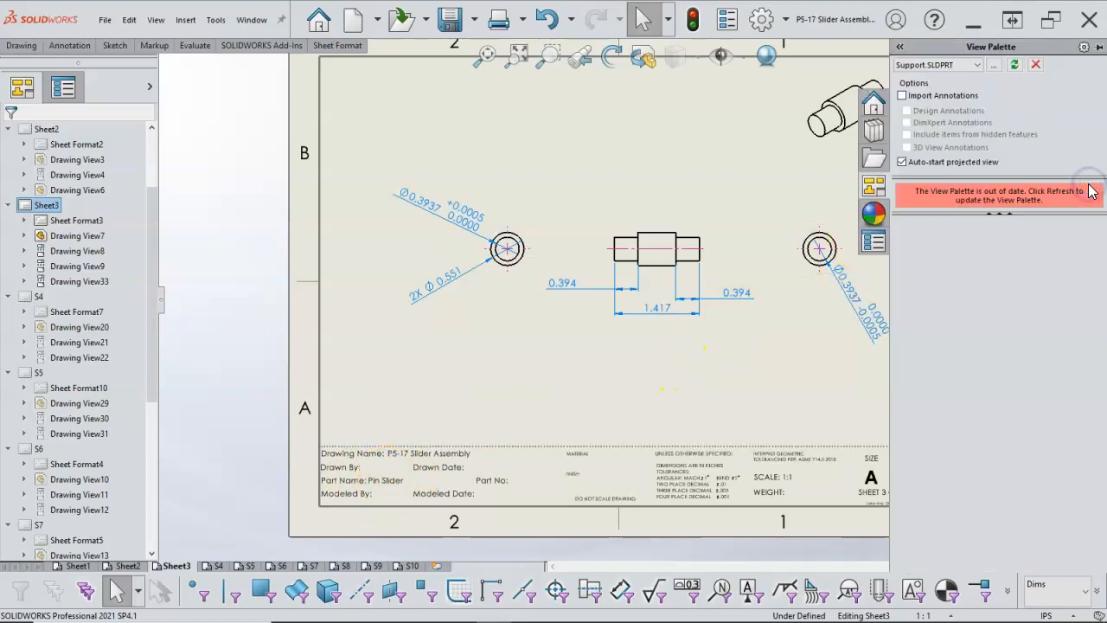
left_click(872, 241)
left_click(1017, 117)
type("JL")
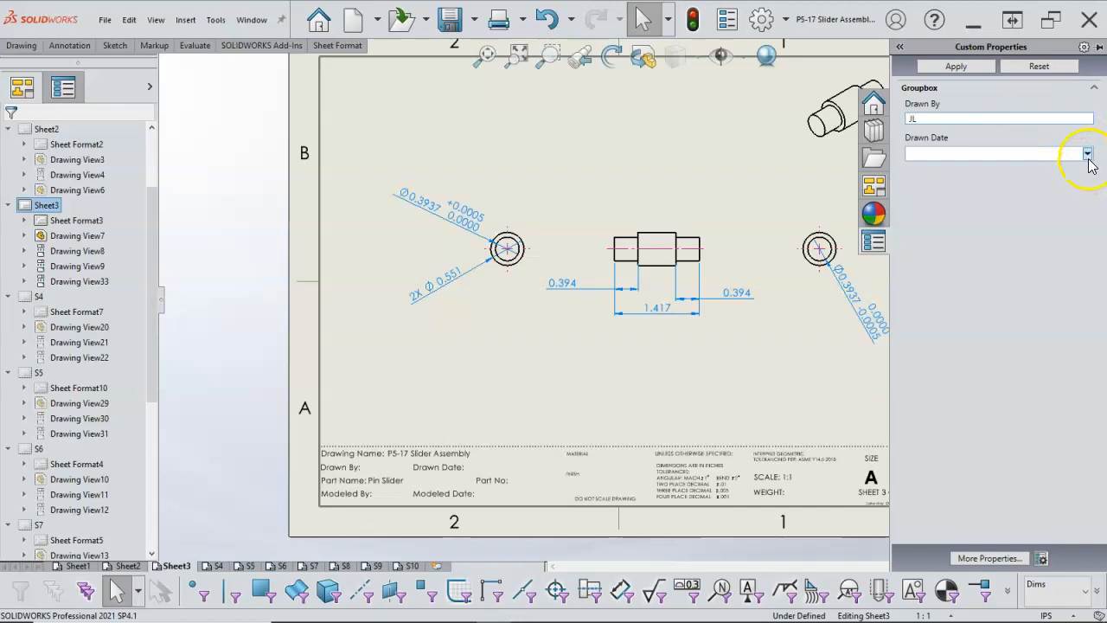
left_click(1088, 154)
left_click(1029, 214)
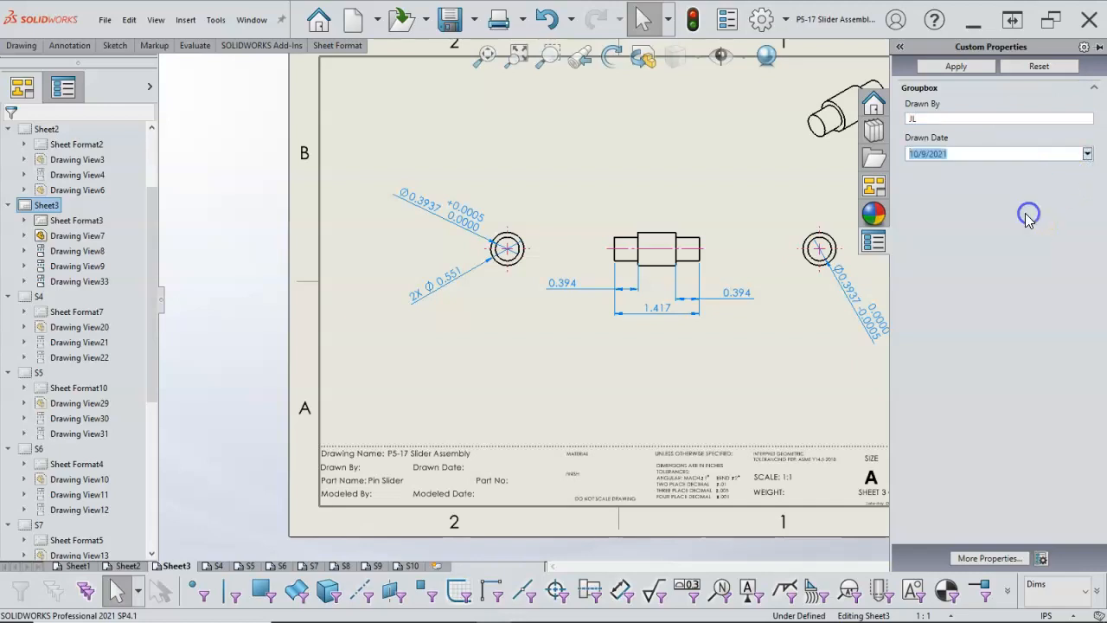
left_click(955, 67)
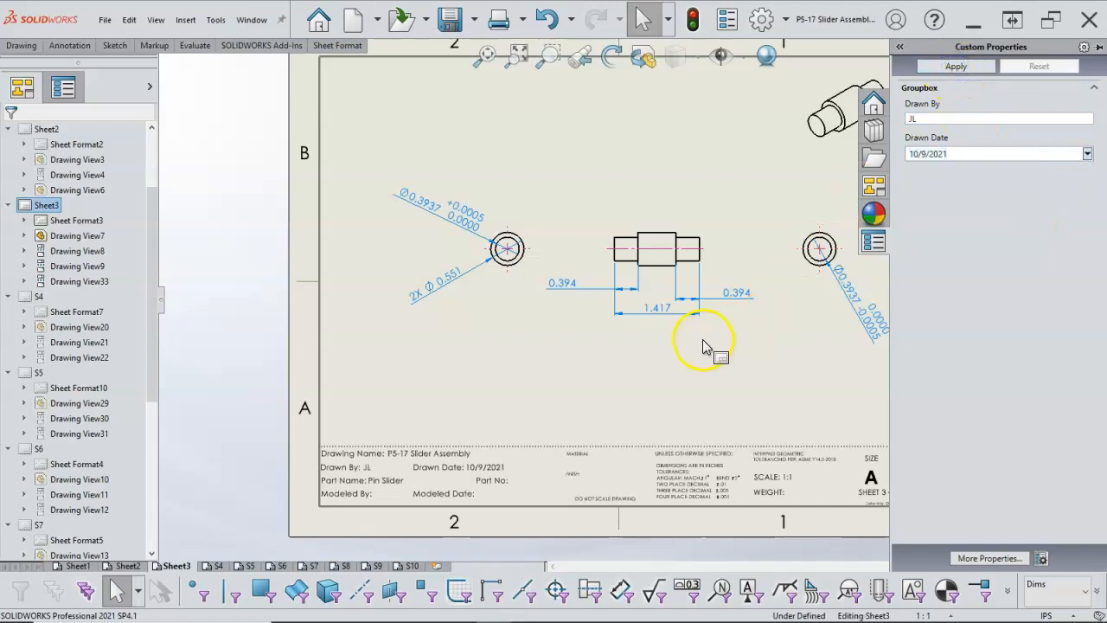
left_click(702, 346)
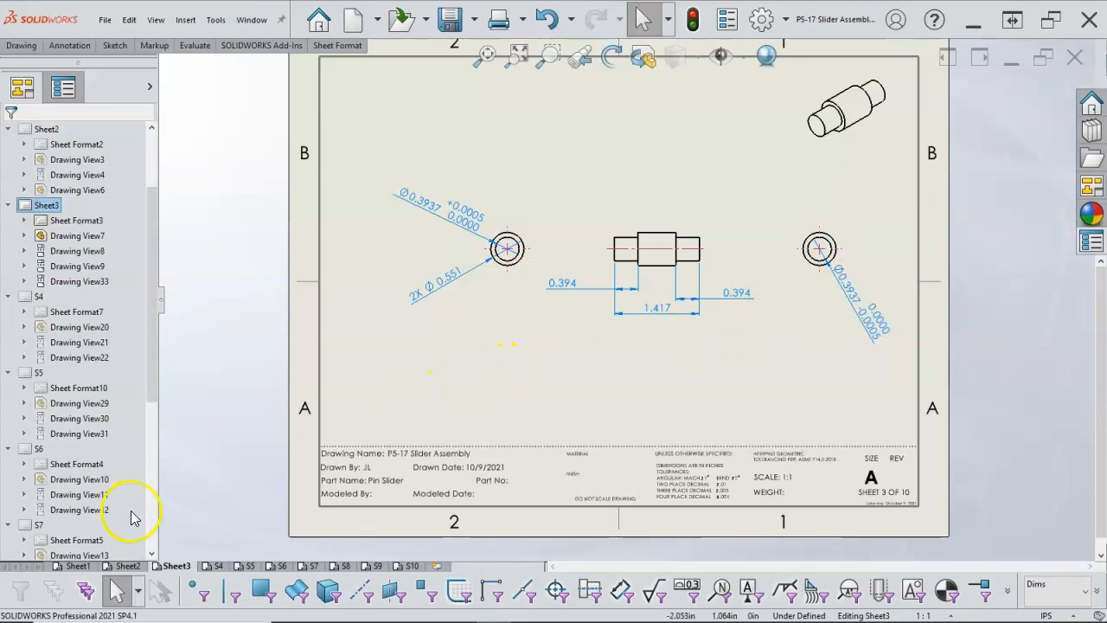
Step: Open the P5-17 Slider Assembly model from the assembled view on Sheet1 and show its widened feature tree
left_click(78, 566)
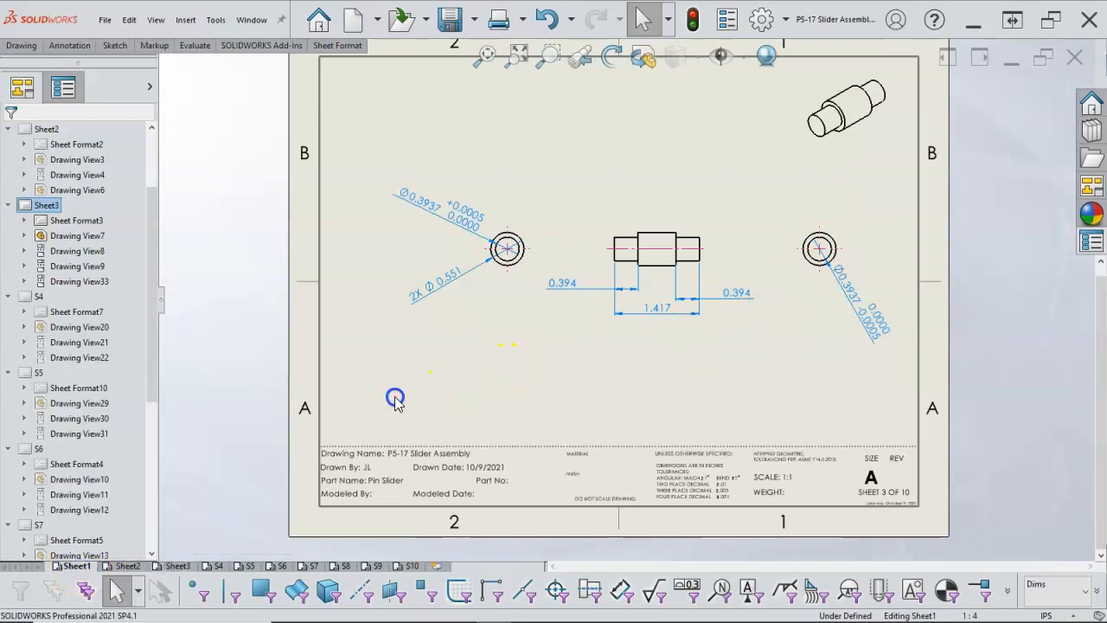
left_click(703, 321)
right_click(703, 321)
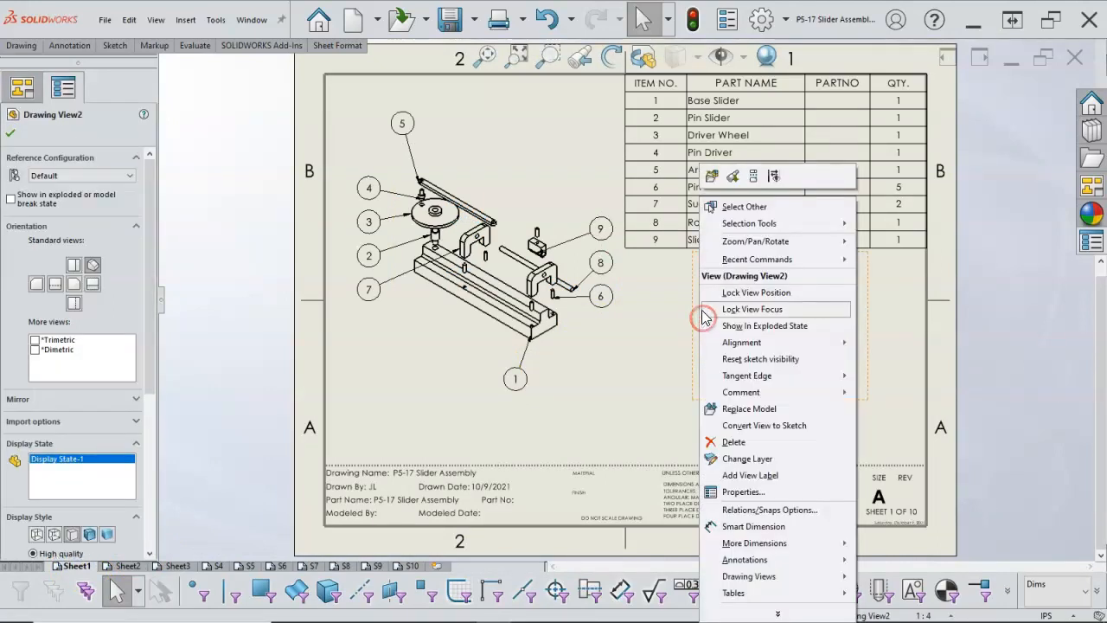
left_click(718, 177)
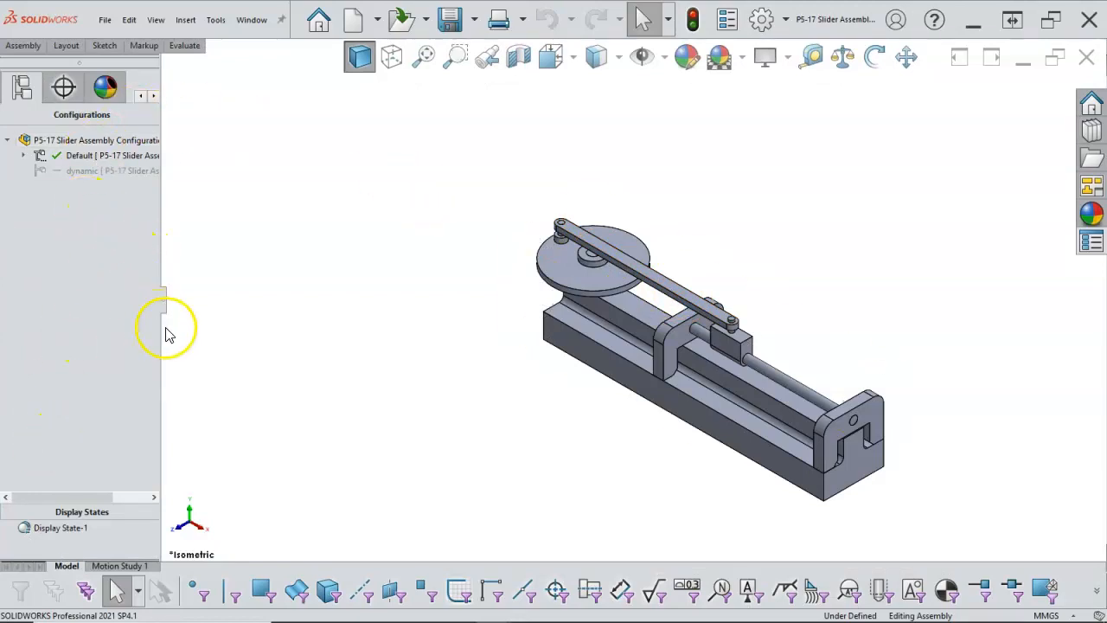
left_click_drag(161, 333, 228, 338)
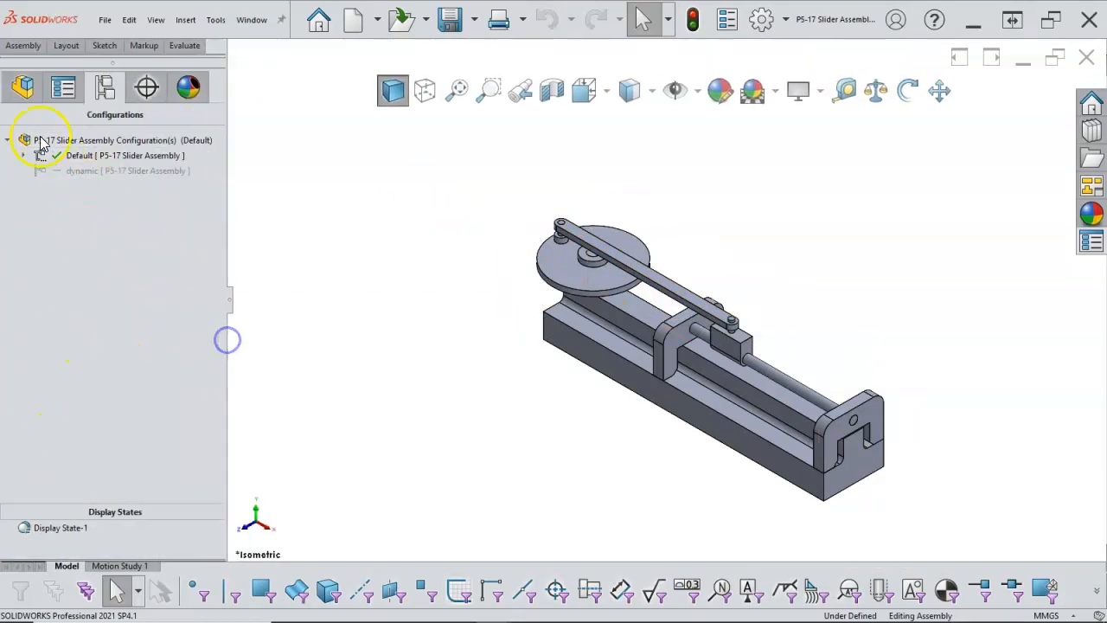
left_click(25, 86)
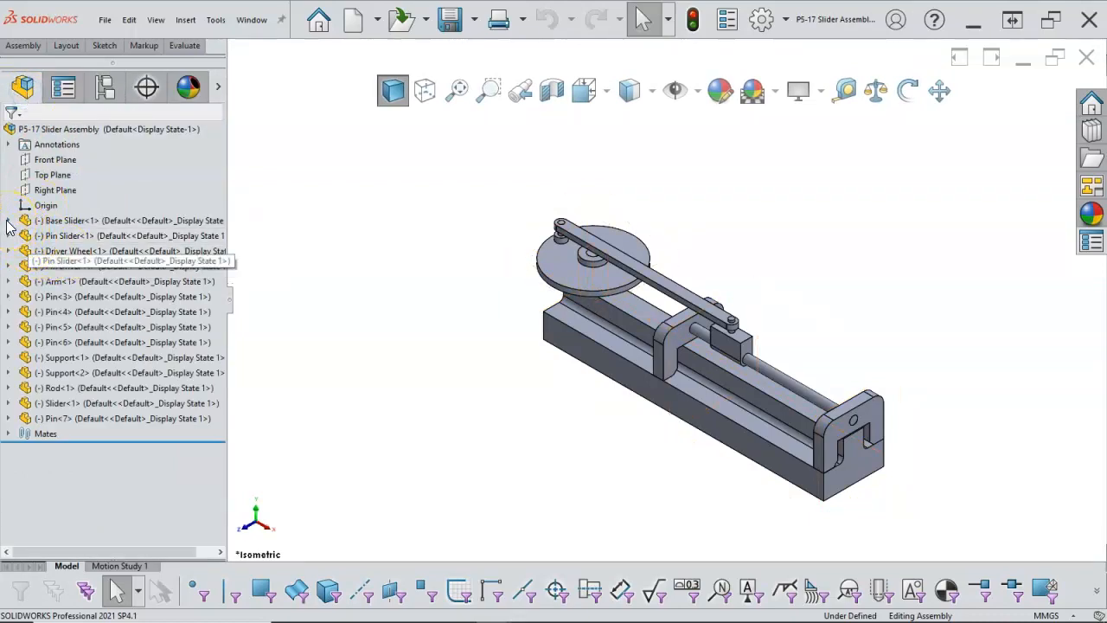
Step: Fix the Base Slider component in place for this configuration only
left_click(86, 222)
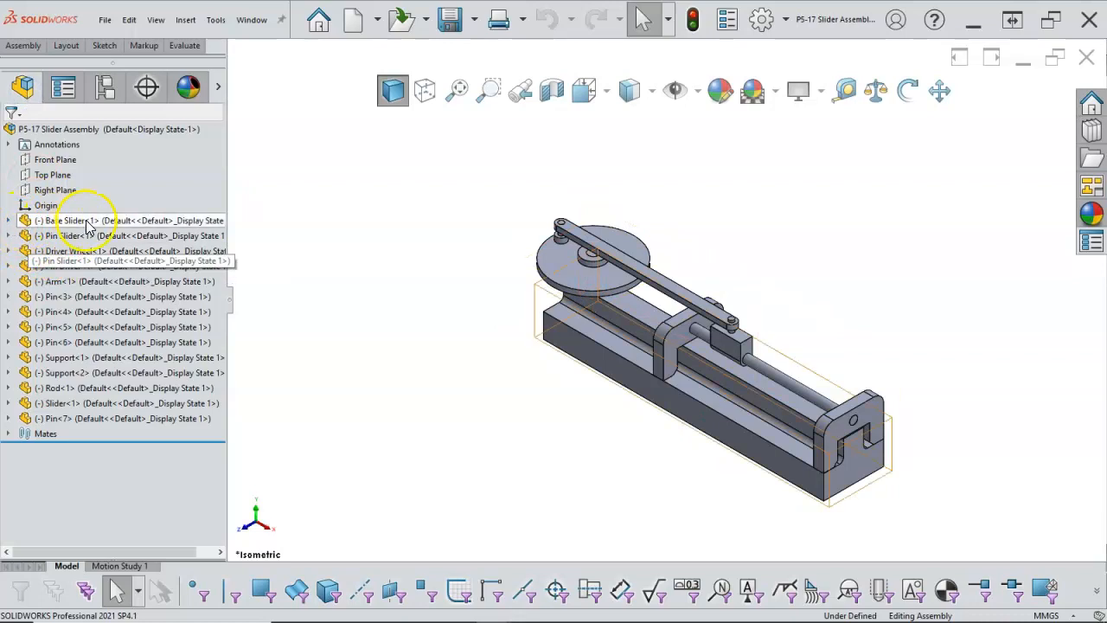
right_click(87, 221)
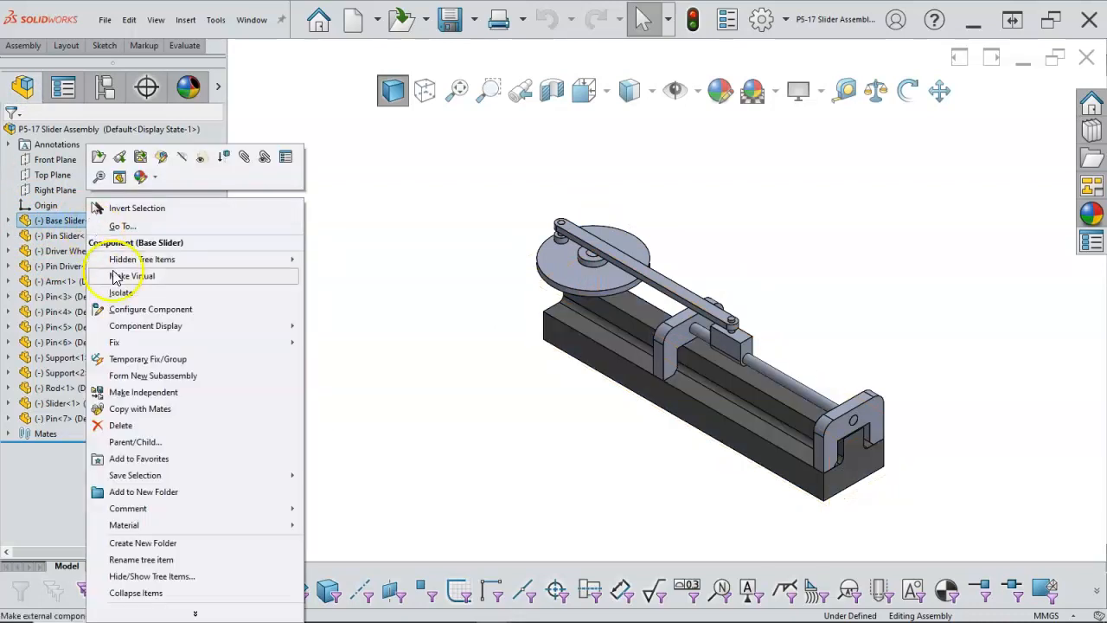
mouse_move(147, 343)
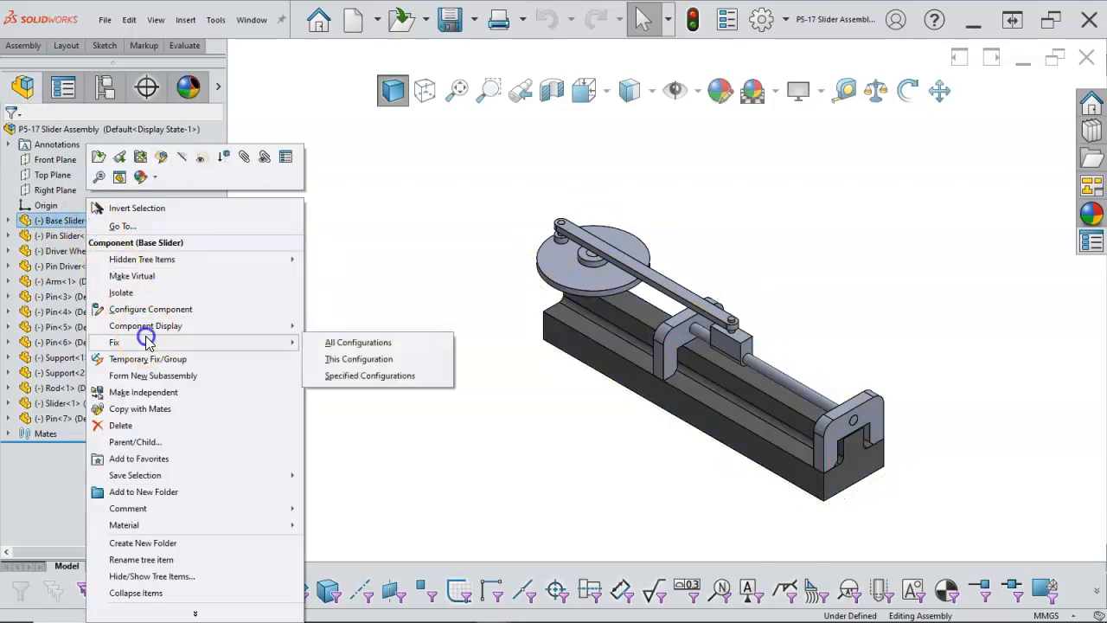
left_click(336, 364)
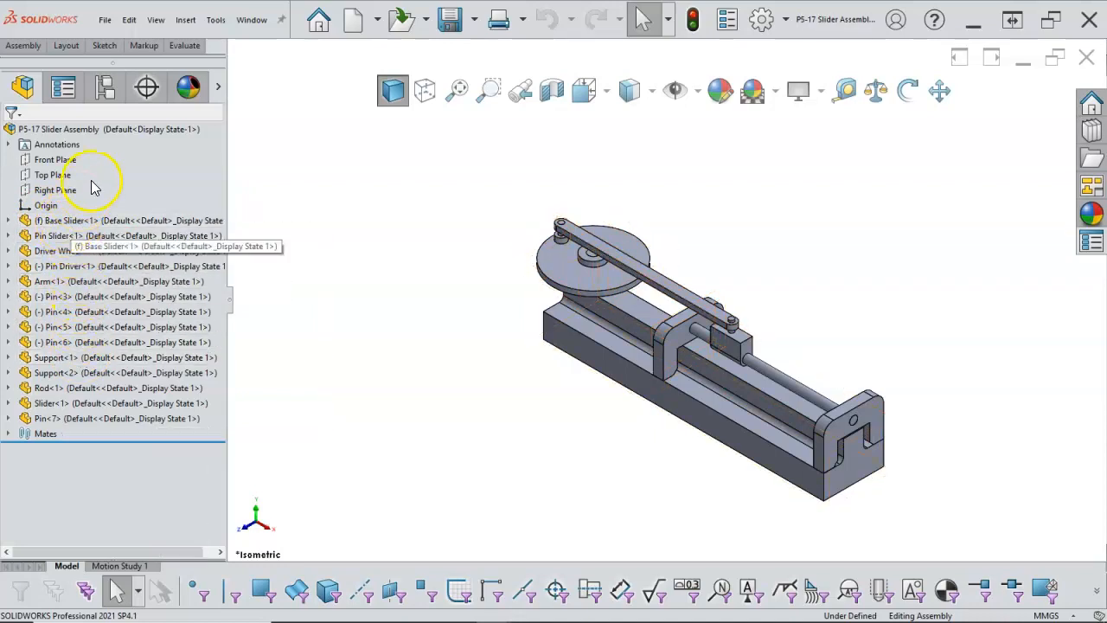
Step: Assign the Plain Carbon Steel material to the Base Slider and collapse its tree entry
mouse_move(63, 224)
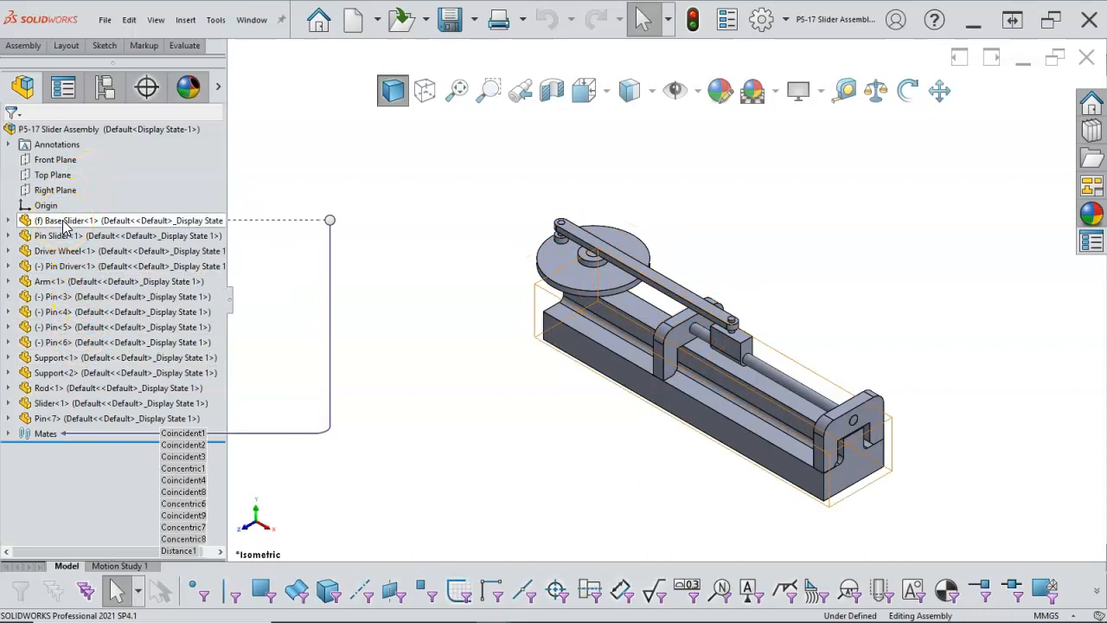
left_click(8, 221)
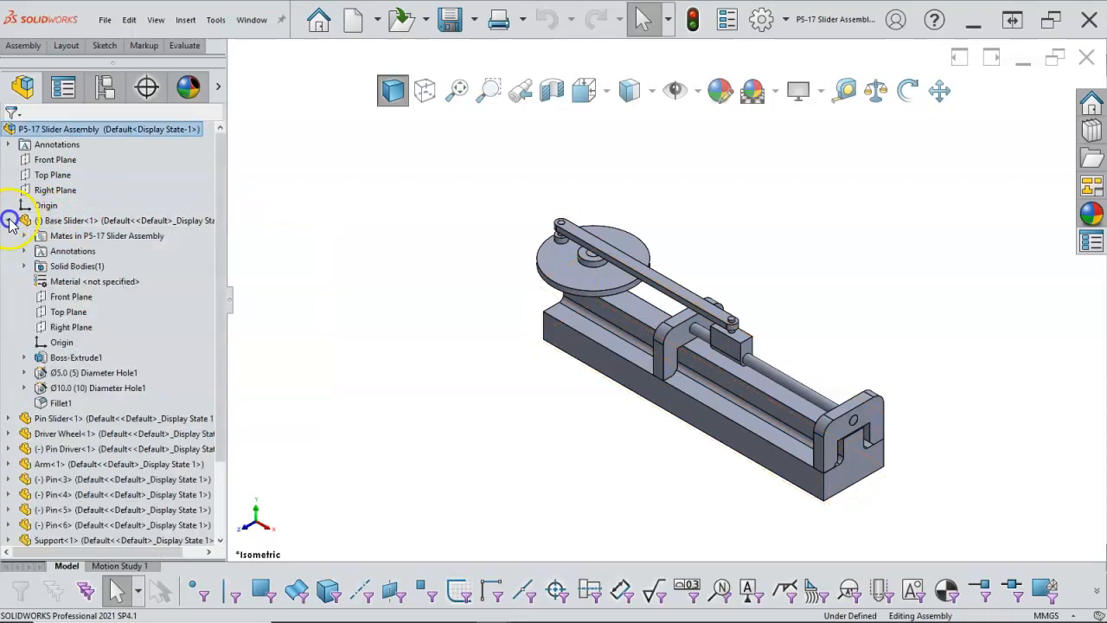
left_click(74, 283)
right_click(73, 282)
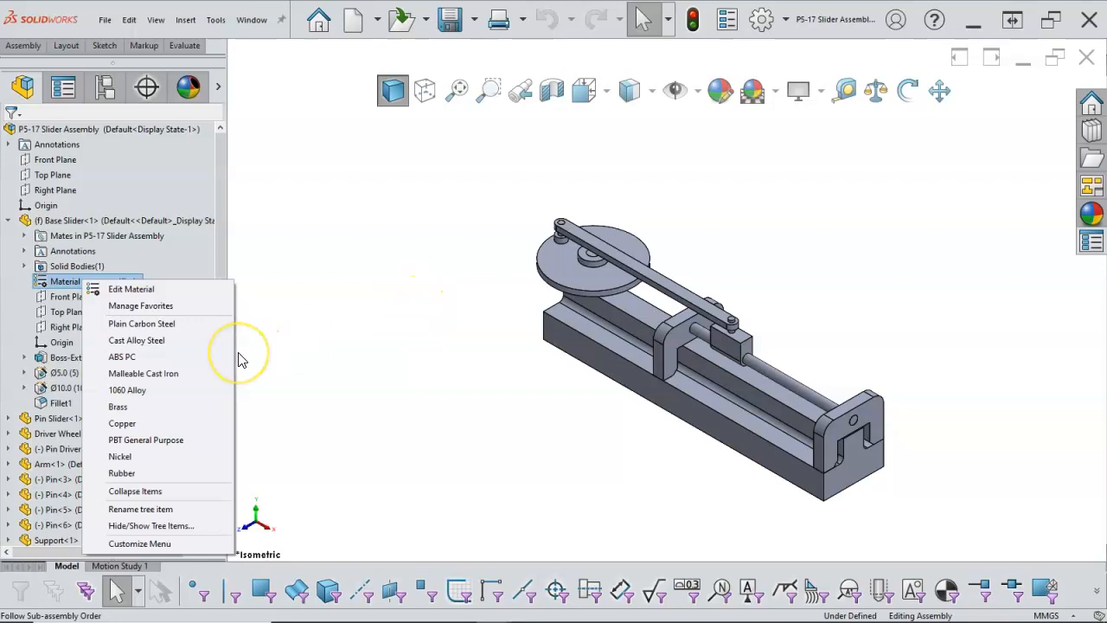
left_click(140, 324)
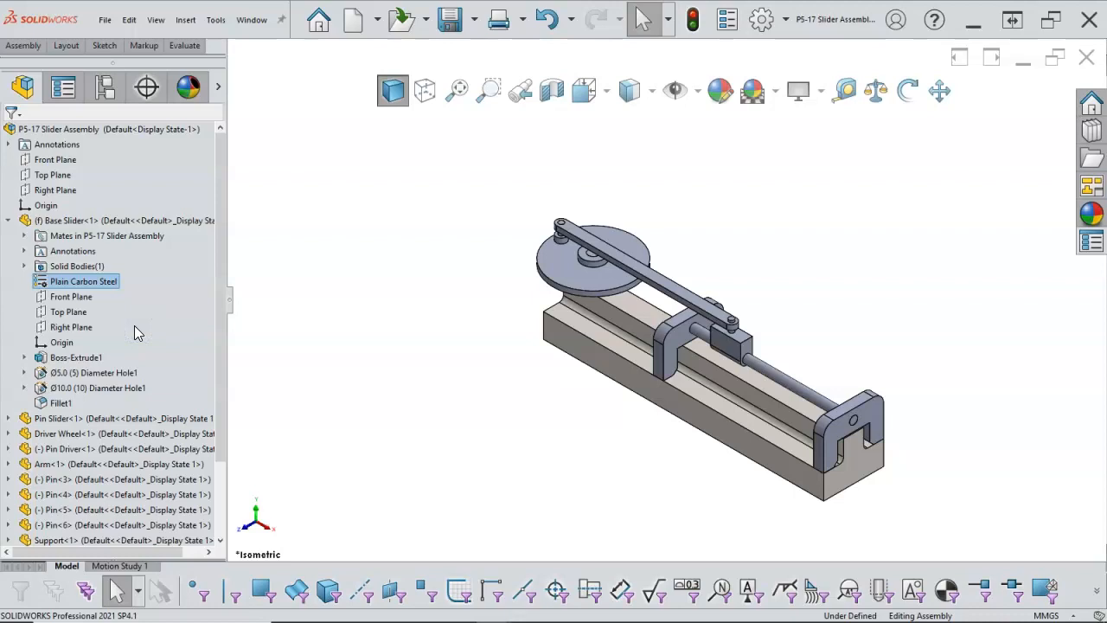
left_click(7, 221)
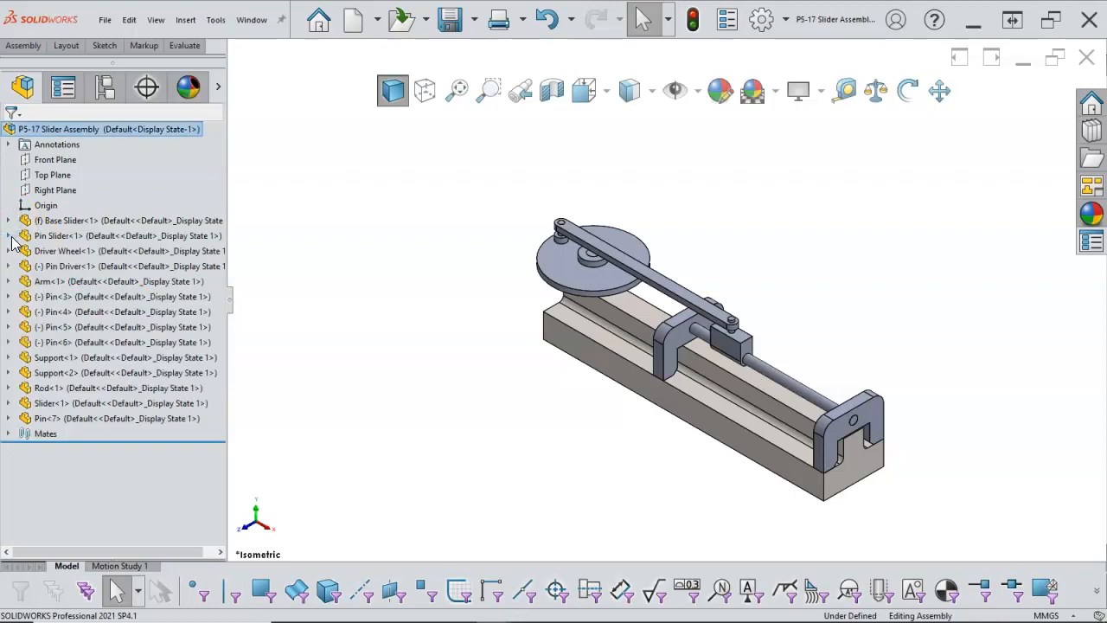
Step: Assign the Plain Carbon Steel material to the Pin Slider and collapse its tree entry
left_click(9, 236)
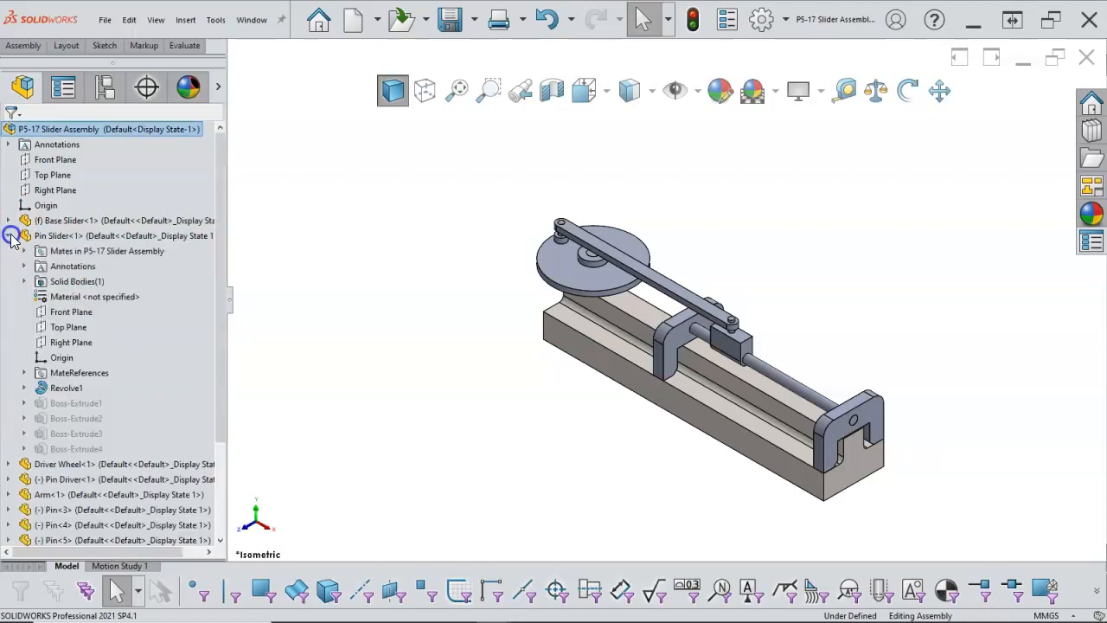
right_click(112, 302)
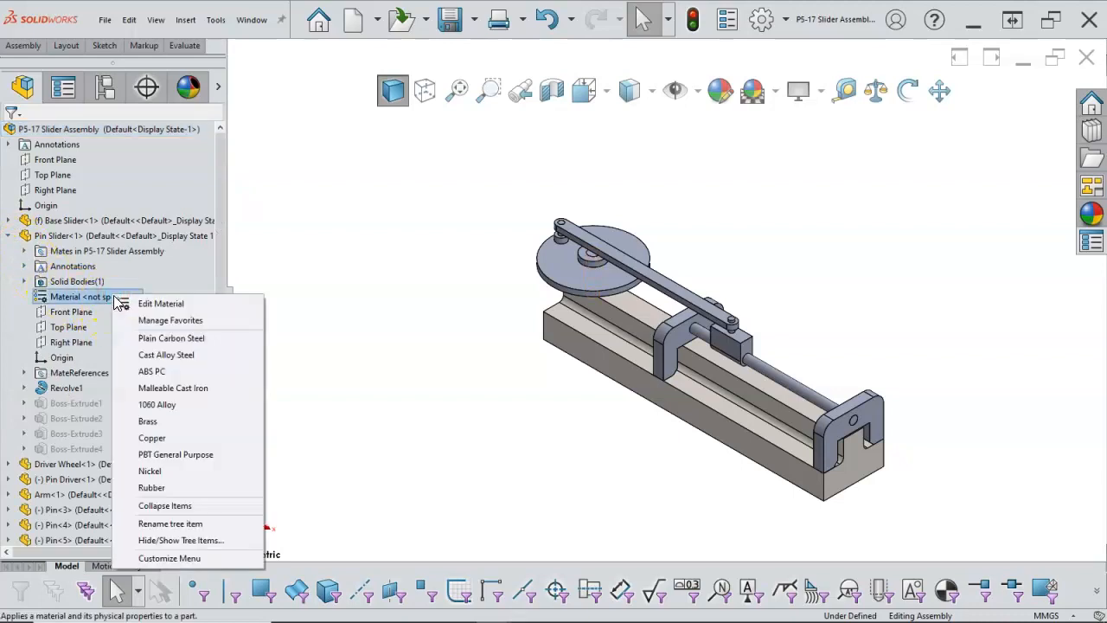
left_click(177, 338)
left_click(9, 235)
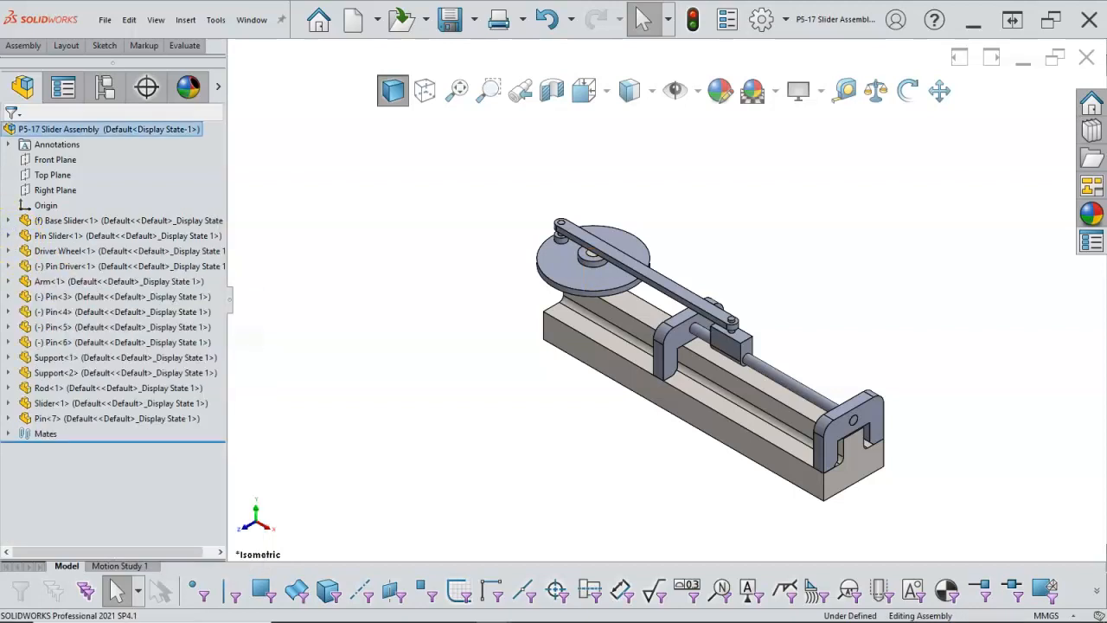
Step: Assign the Plain Carbon Steel material to the Driver Wheel and collapse its tree entry
left_click(9, 251)
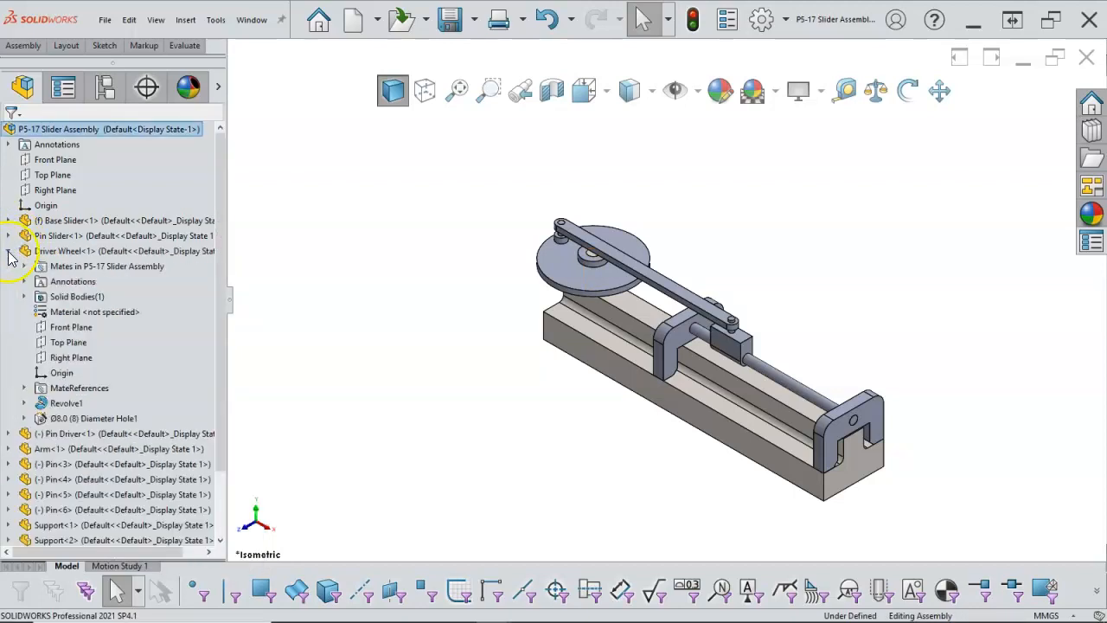
right_click(88, 316)
left_click(200, 352)
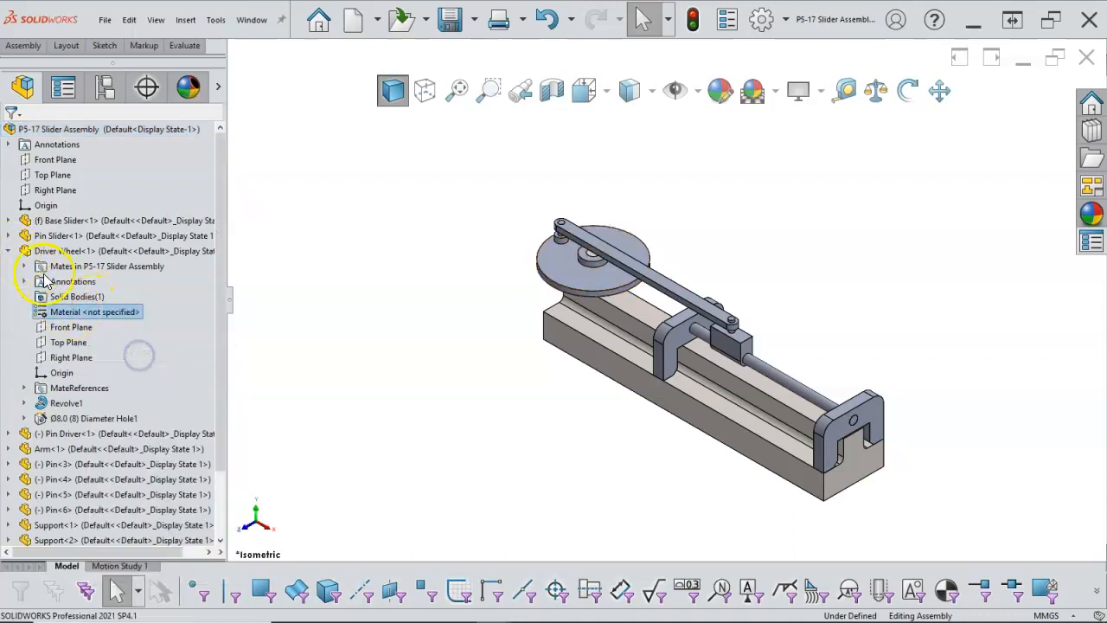
left_click(9, 251)
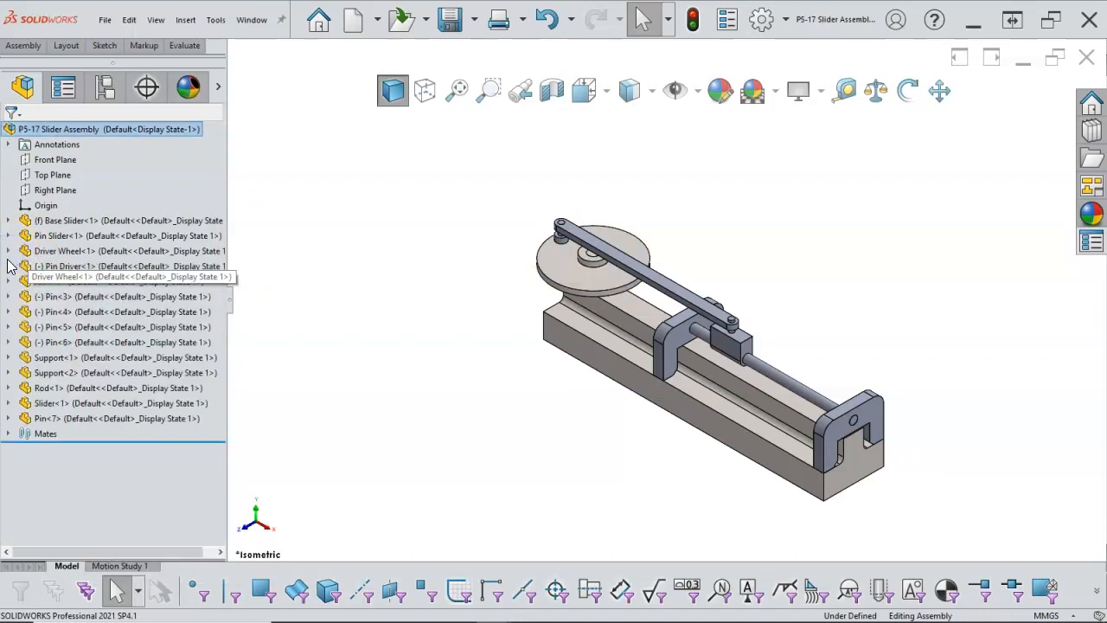
Step: Assign the Plain Carbon Steel material to the Pin Driver and collapse its tree entry
left_click(9, 267)
right_click(83, 328)
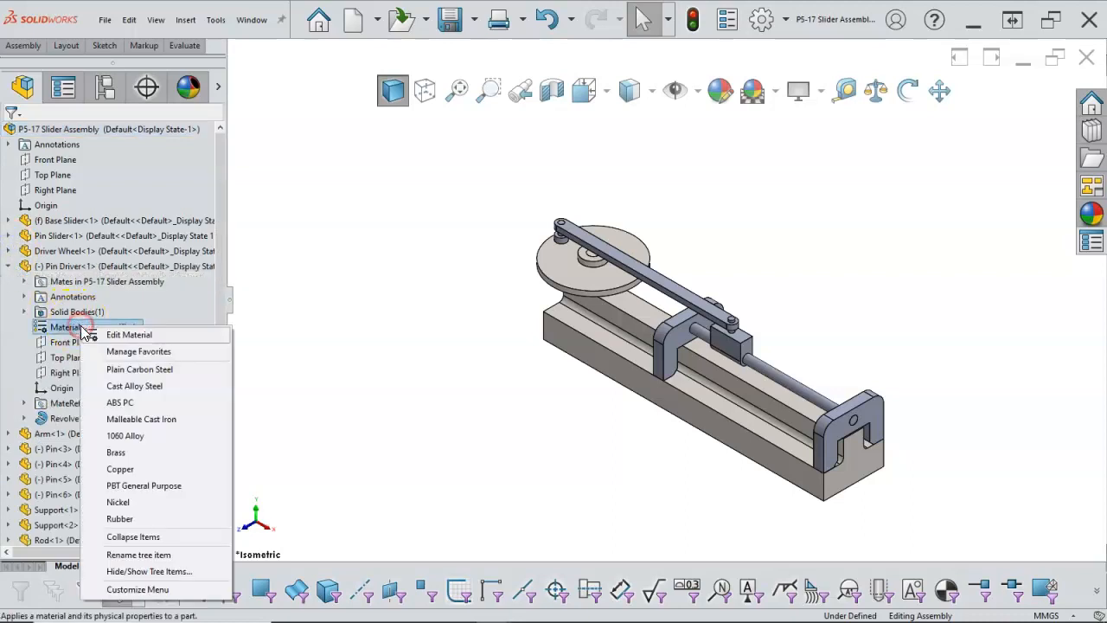
left_click(134, 370)
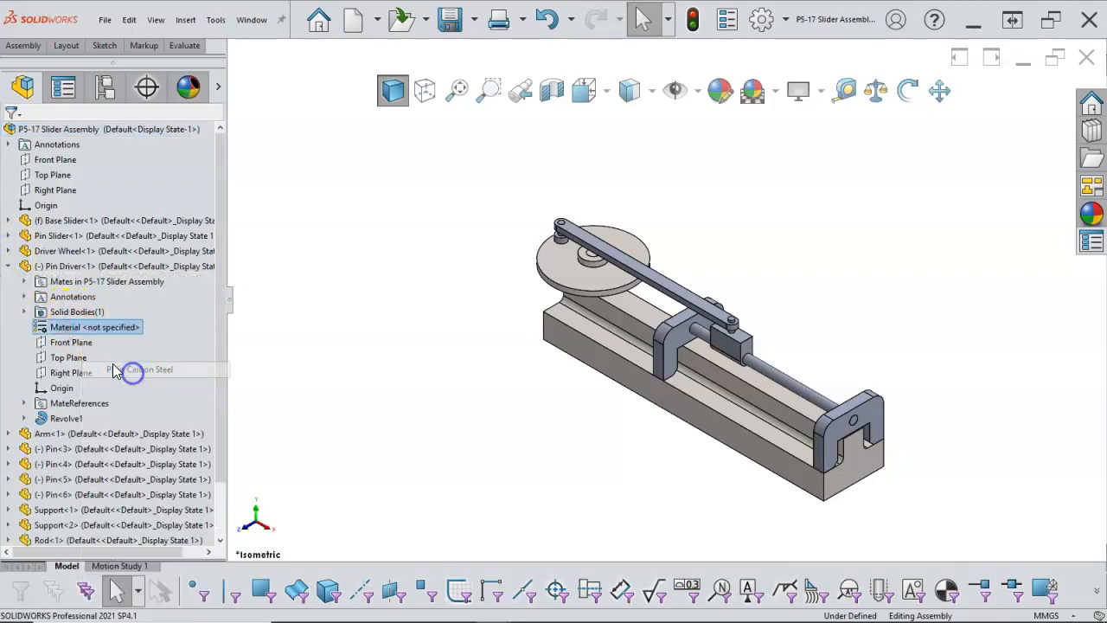
left_click(7, 266)
Step: Assign the Plain Carbon Steel material to the Arm
left_click(9, 281)
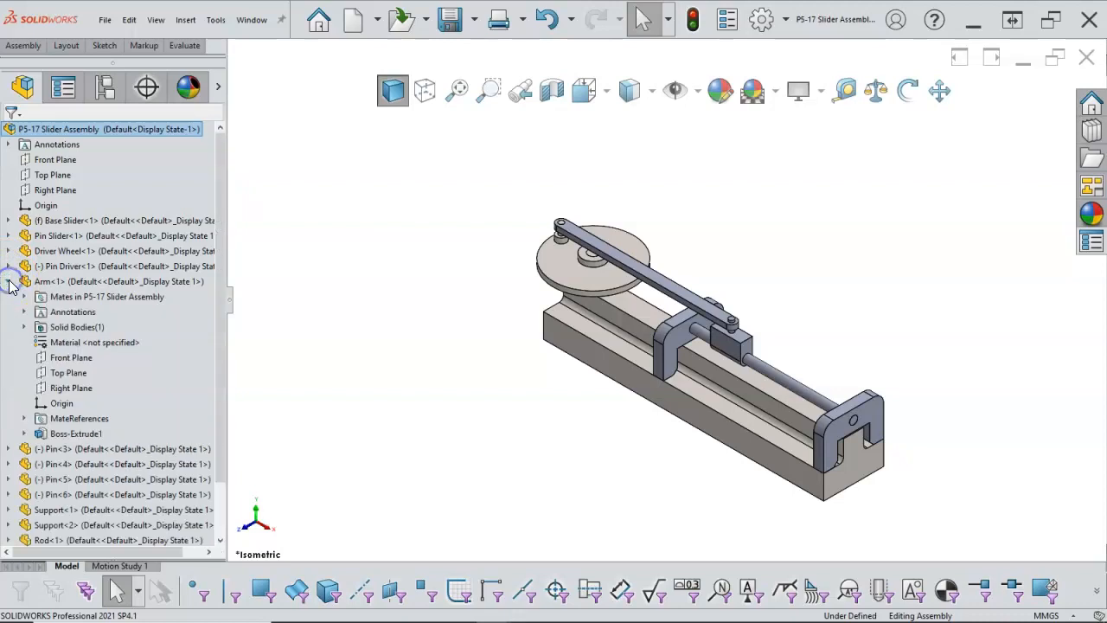
right_click(80, 346)
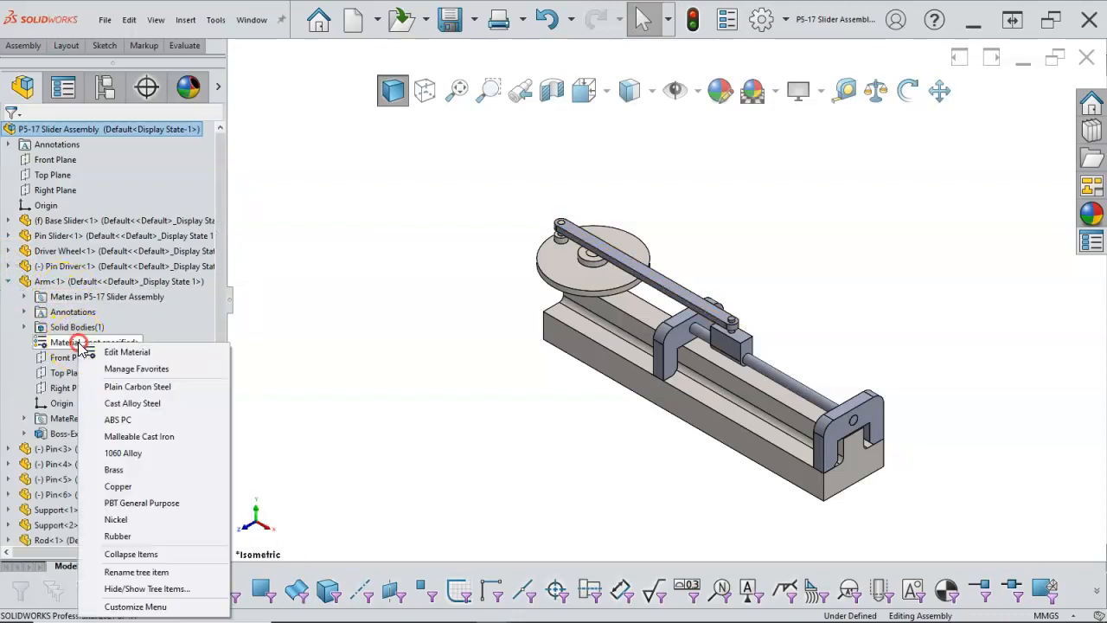
left_click(138, 387)
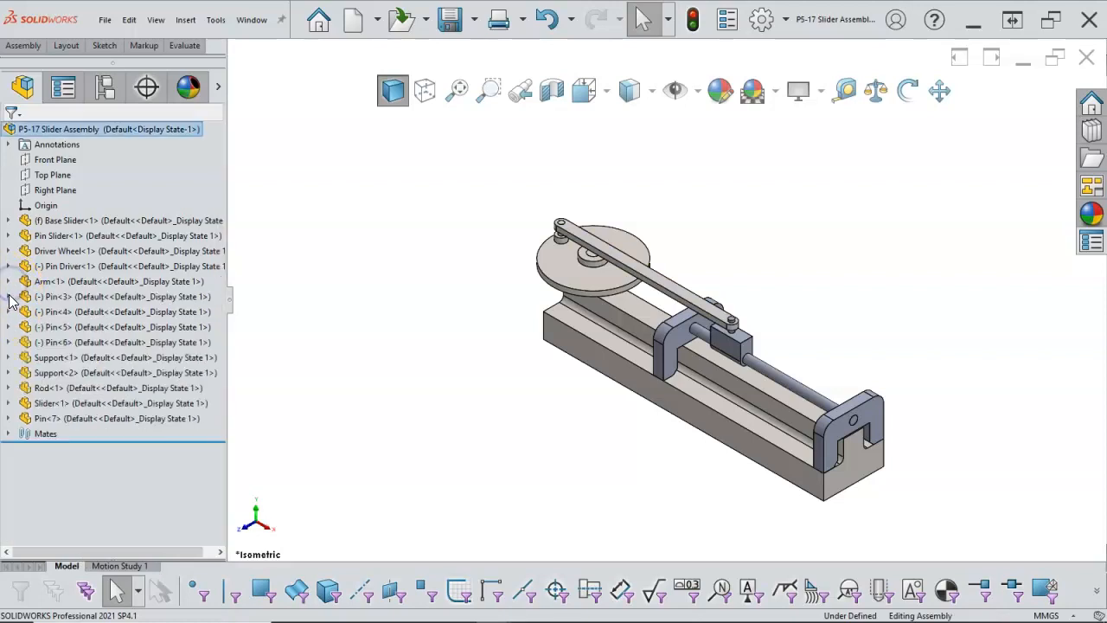
Step: Assign the Plain Carbon Steel material to the Pin part through its instance Pin<3> and collapse its tree entry
left_click(9, 297)
right_click(59, 357)
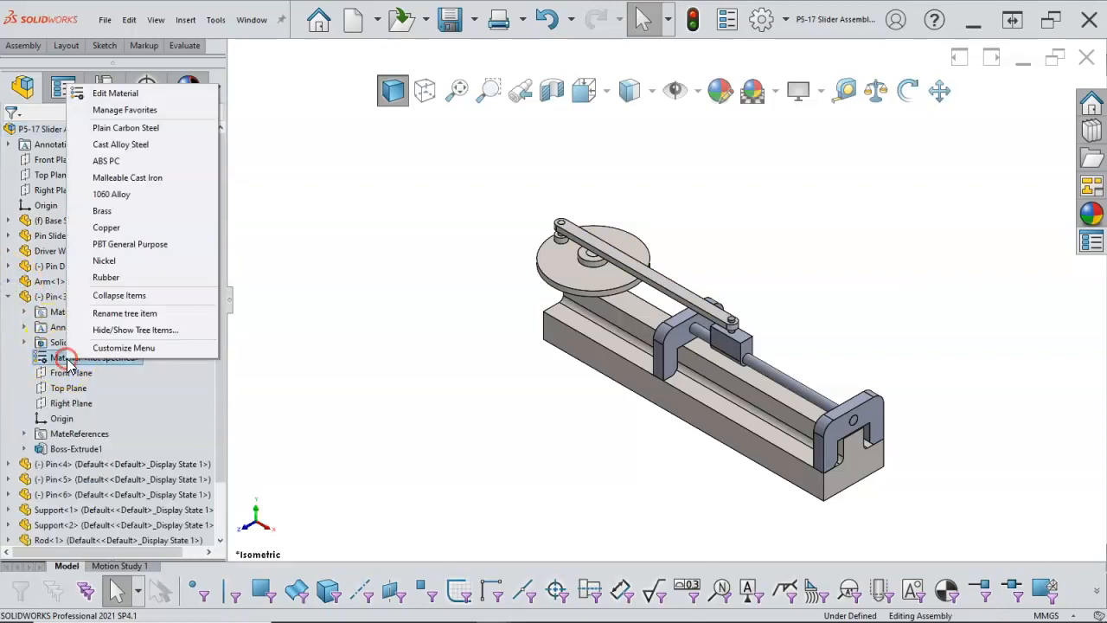
left_click(126, 128)
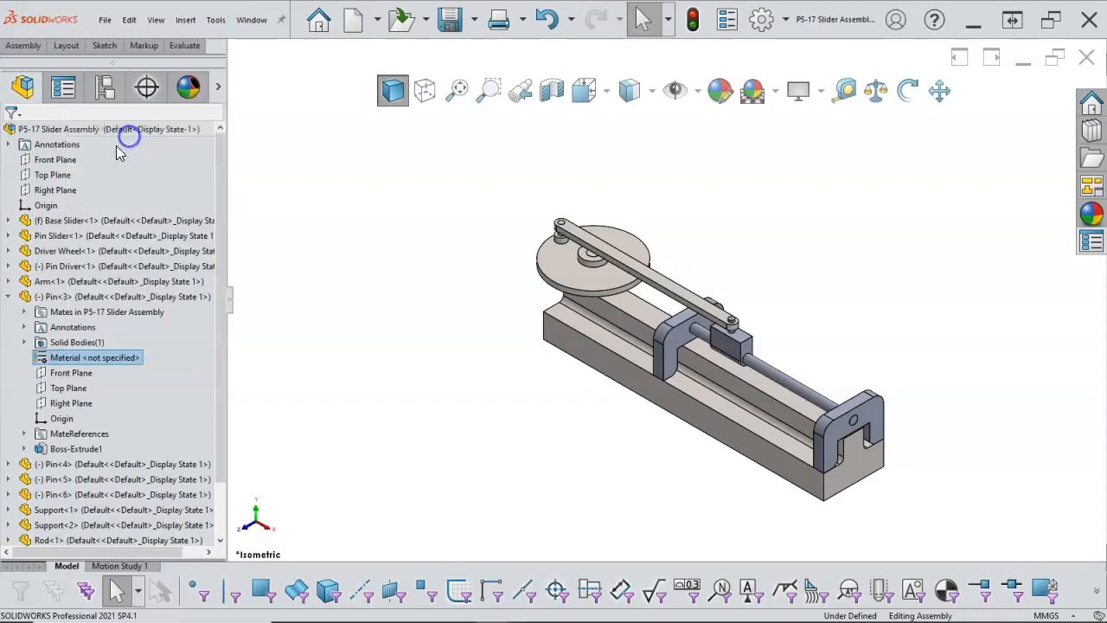
left_click(8, 296)
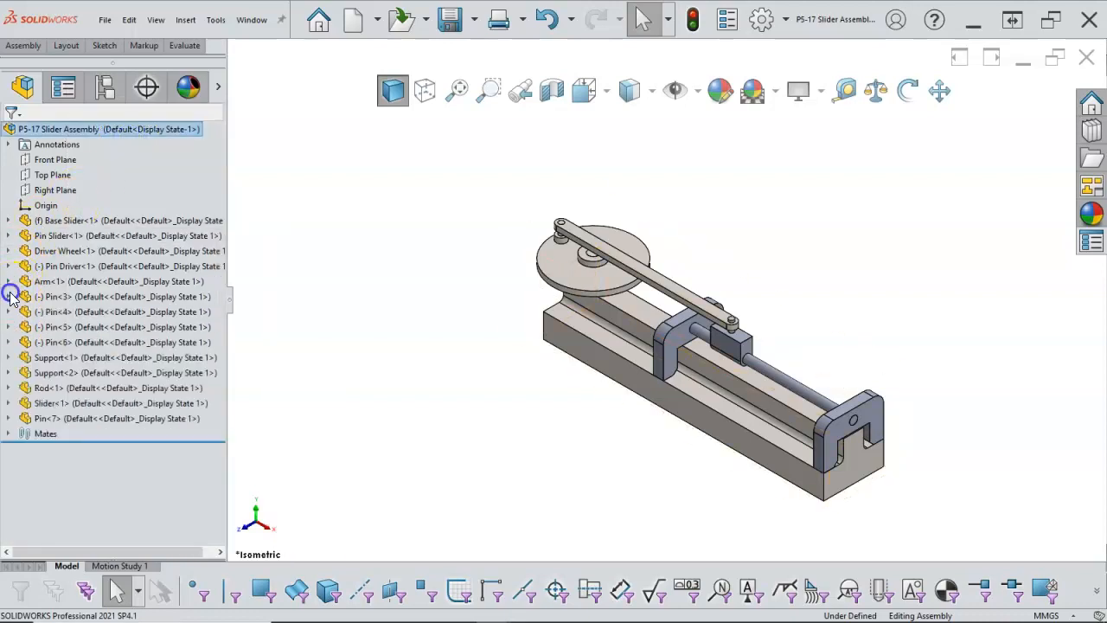
Step: Assign the Plain Carbon Steel material to Support<1> and check the material of Support<2>, collapsing both tree entries
left_click(8, 357)
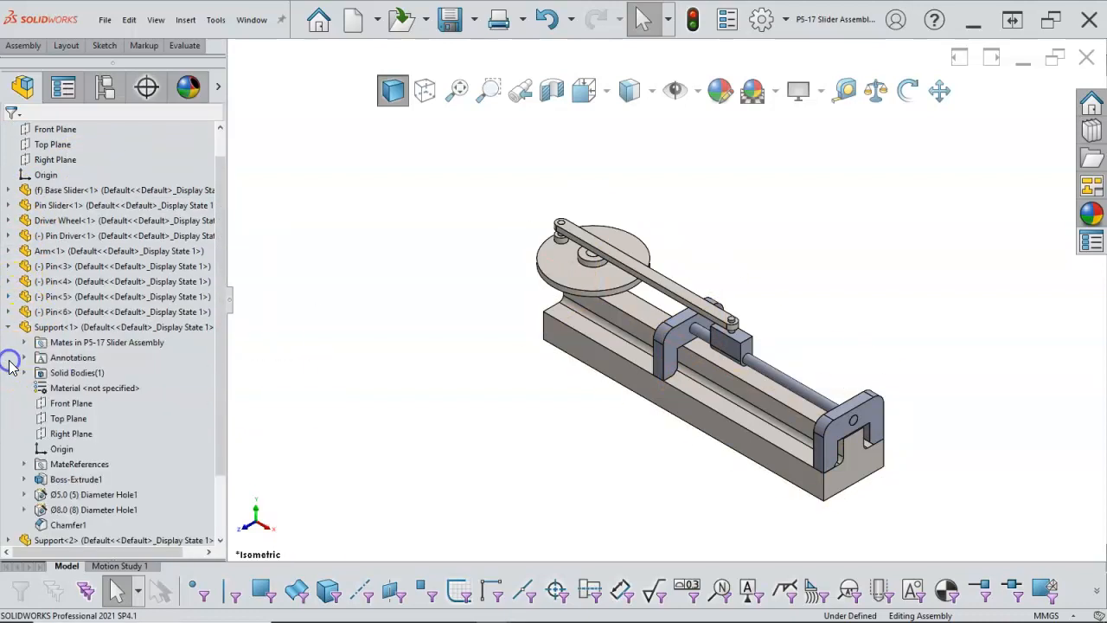
right_click(71, 387)
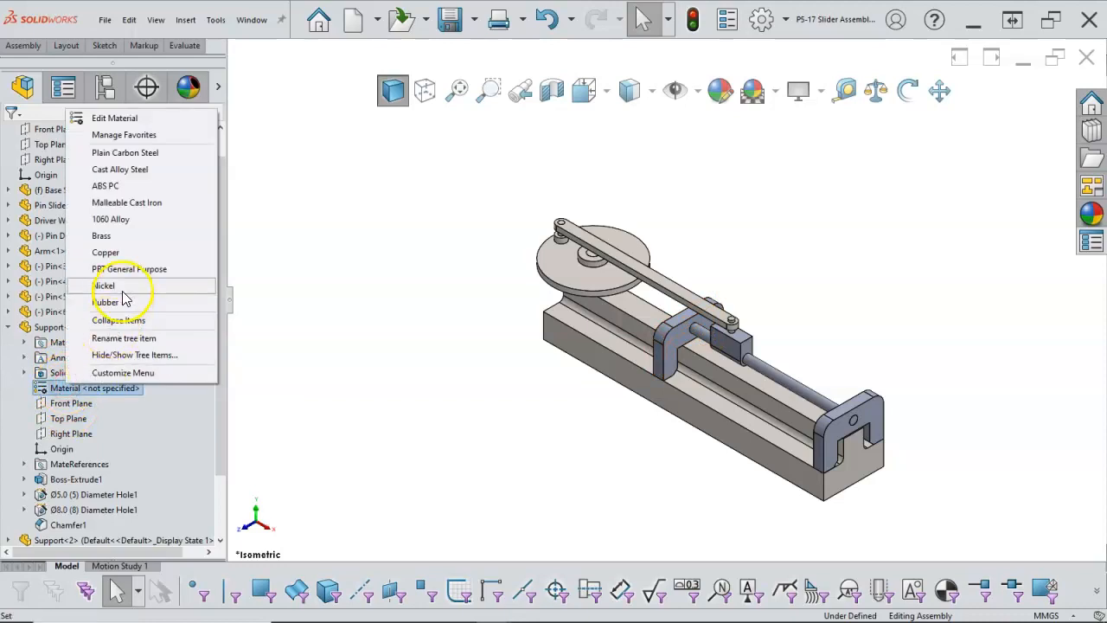
left_click(121, 154)
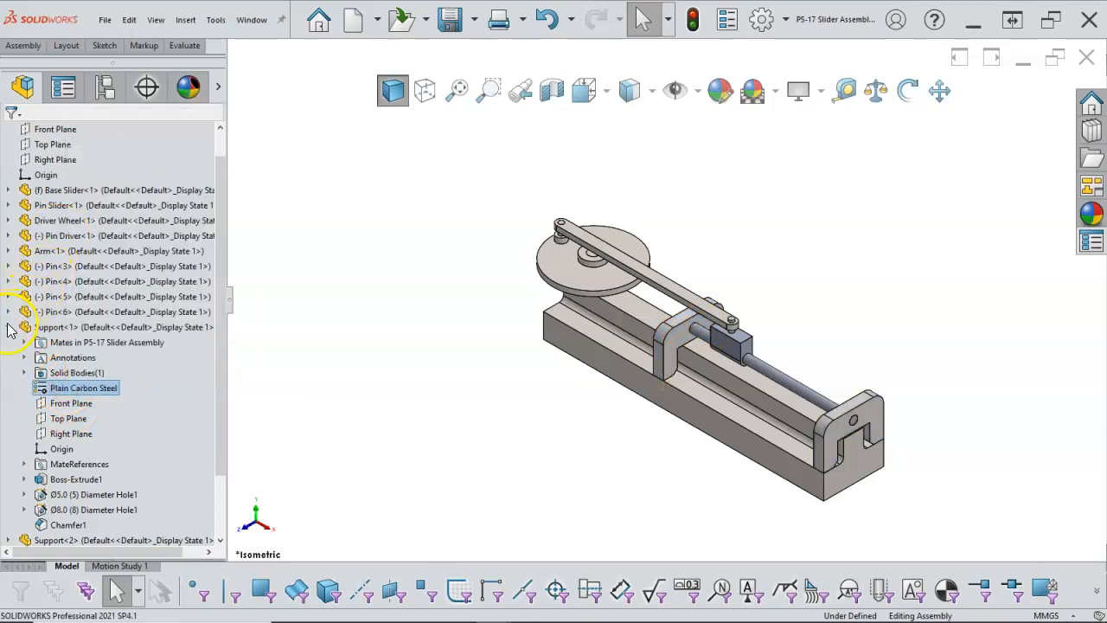
left_click(8, 327)
left_click(9, 373)
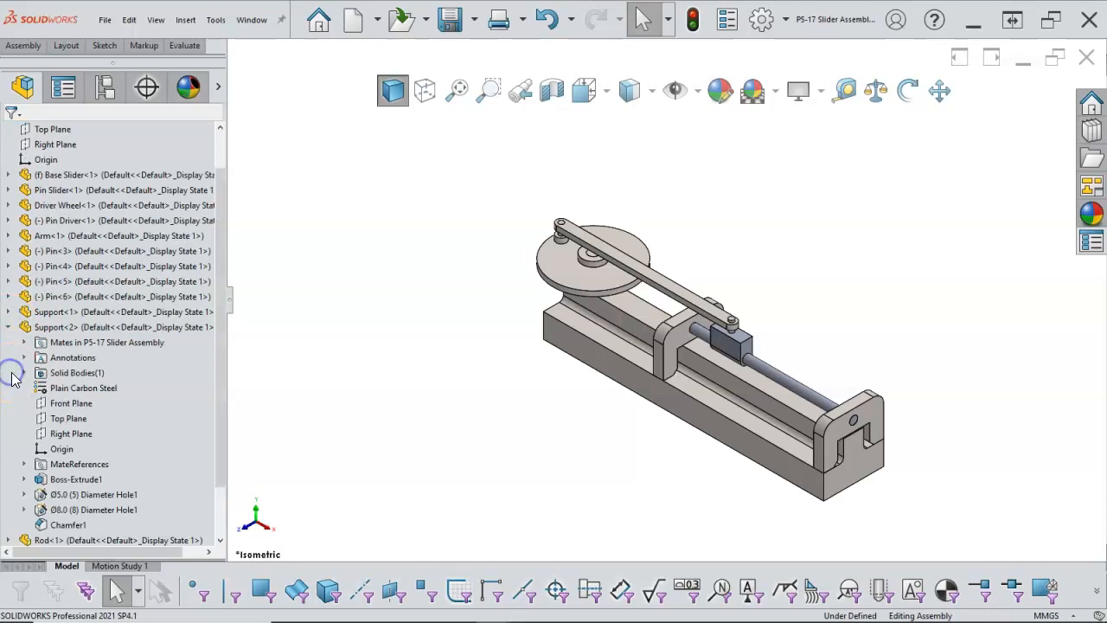
left_click(9, 330)
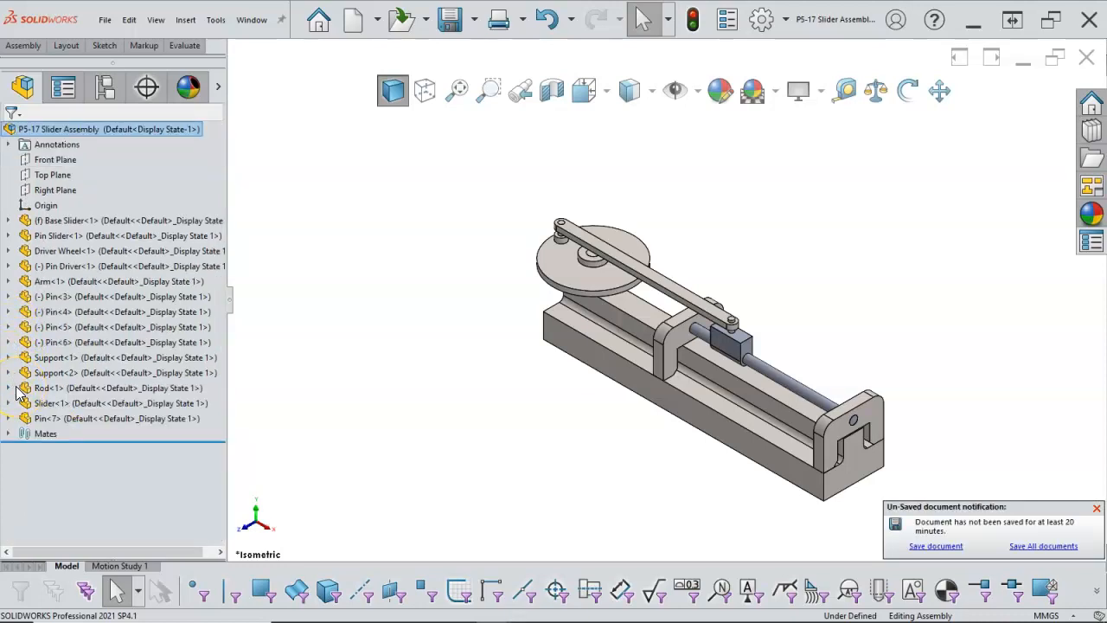
Step: Assign the AISI 304 steel from the SOLIDWORKS material library to the Rod and collapse its tree entry
left_click(9, 388)
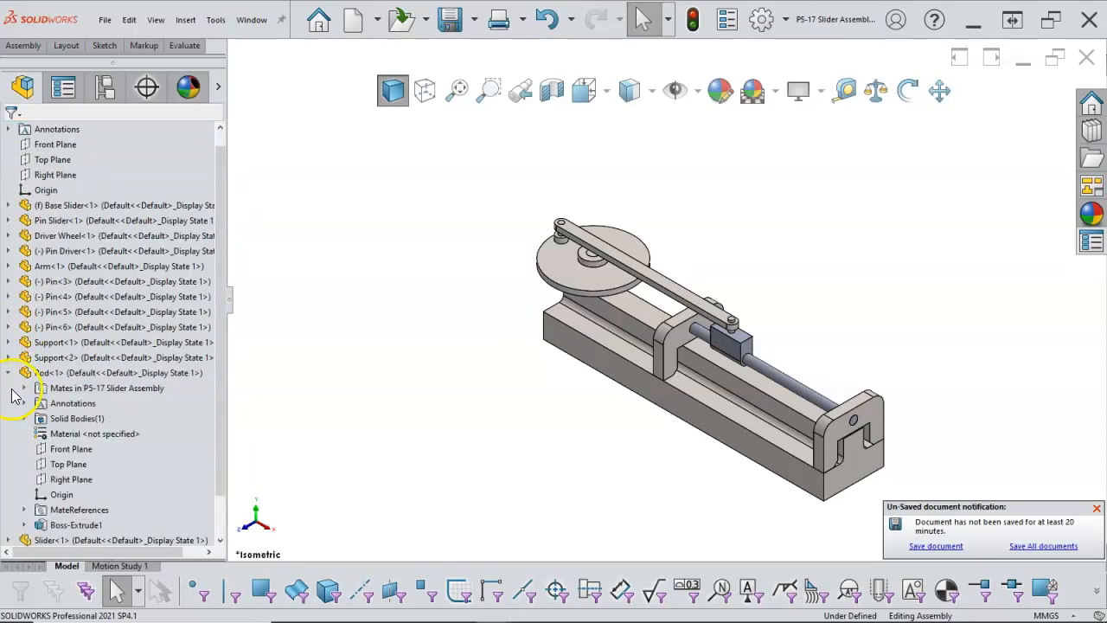
right_click(82, 433)
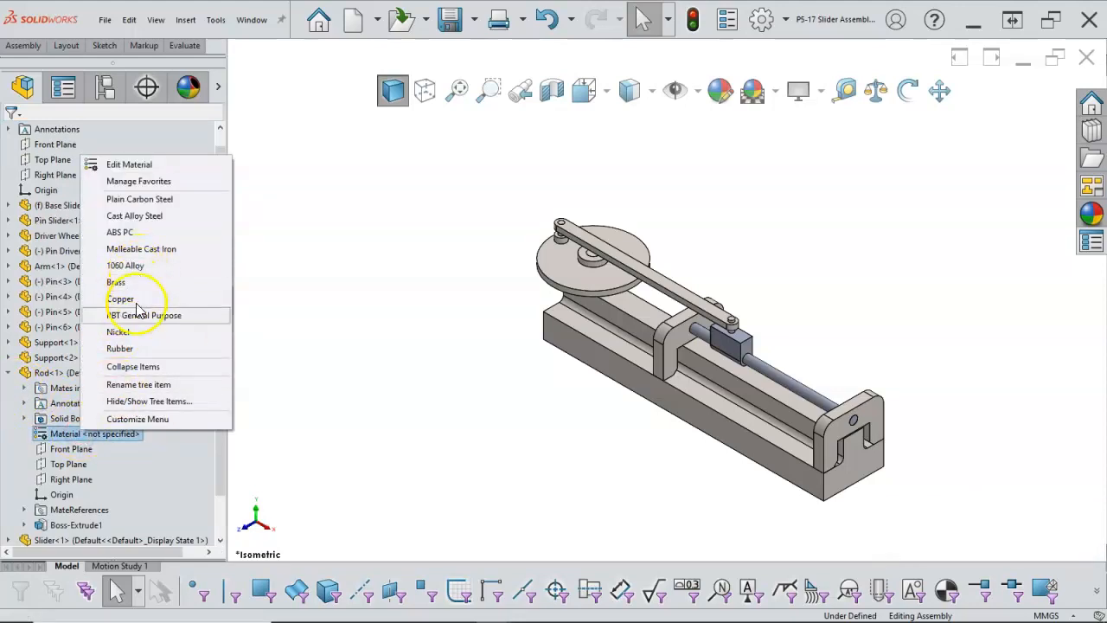
left_click(136, 165)
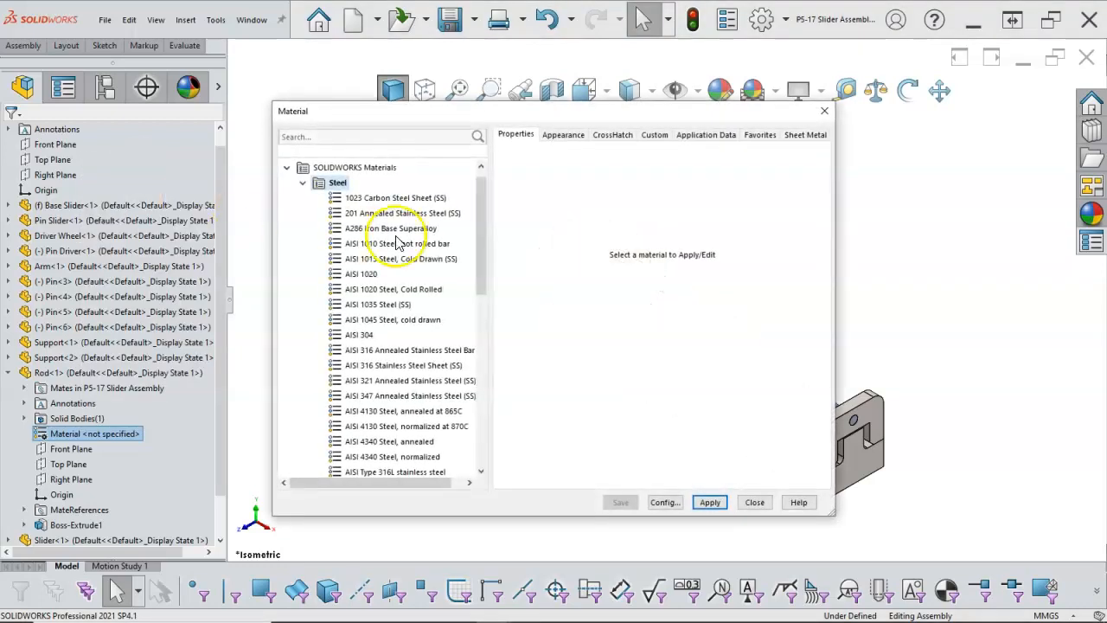
scroll(381, 277, "down", 2)
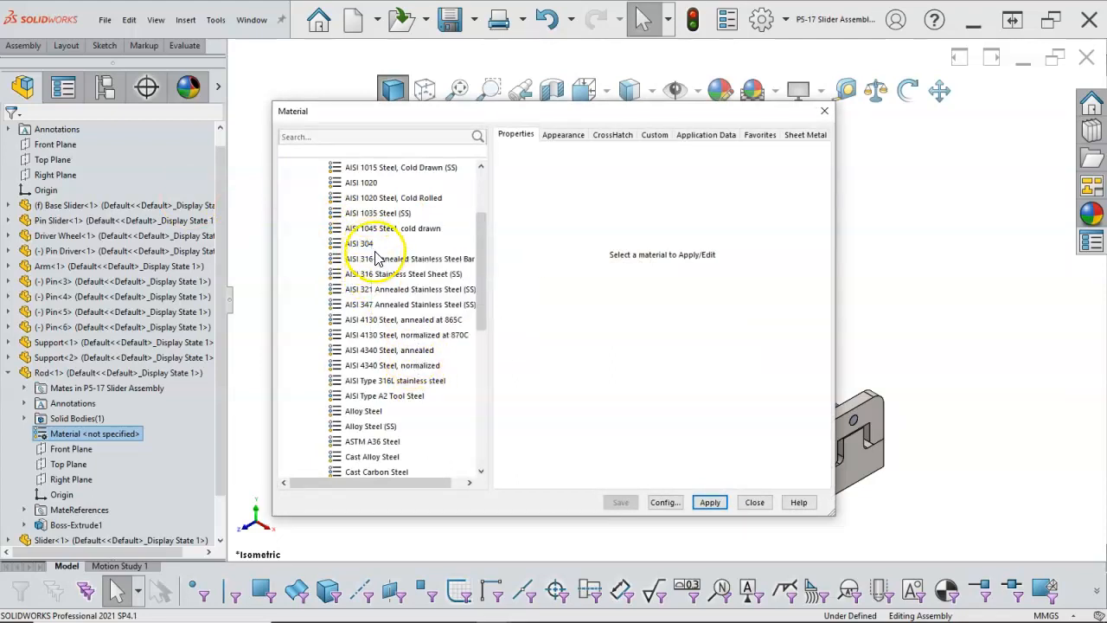
scroll(376, 258, "down", 1)
scroll(376, 258, "down", 2)
scroll(375, 258, "up", 2)
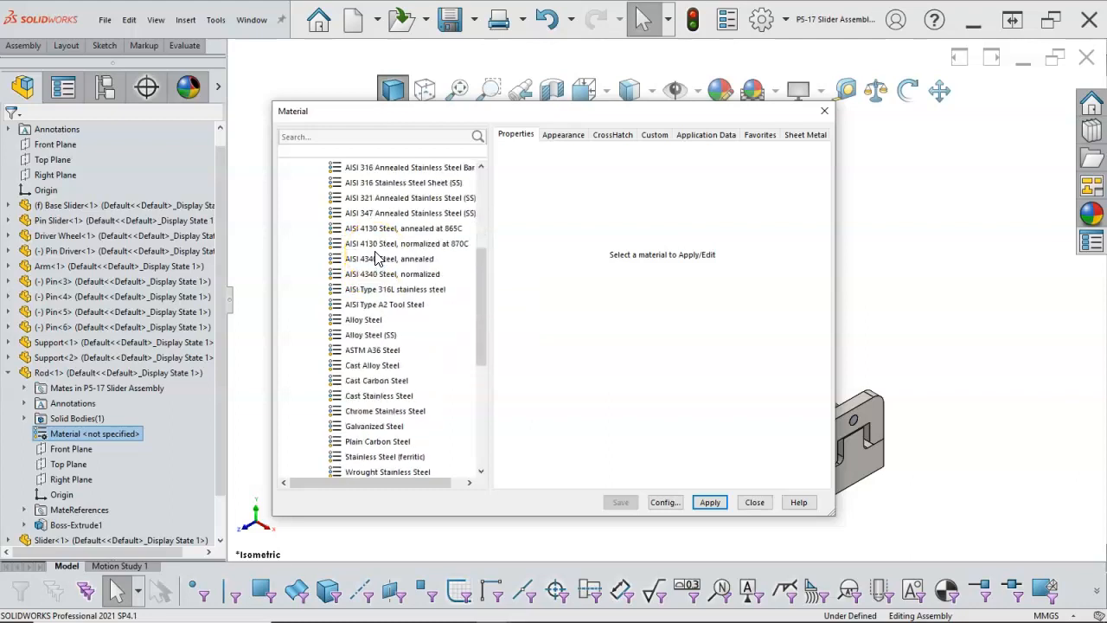
left_click(359, 197)
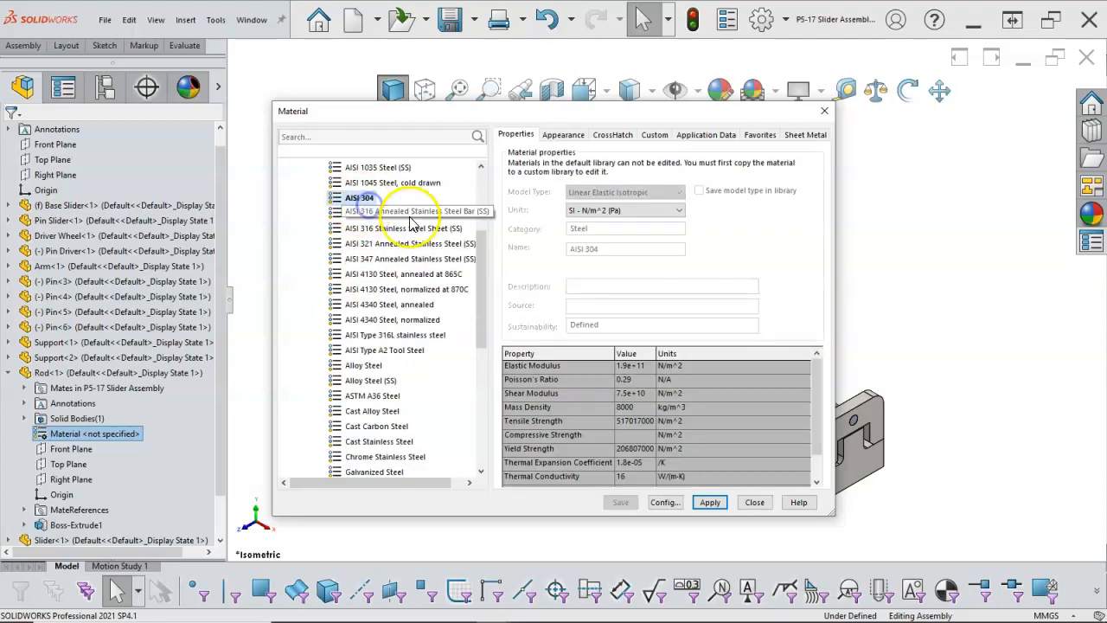
left_click(709, 505)
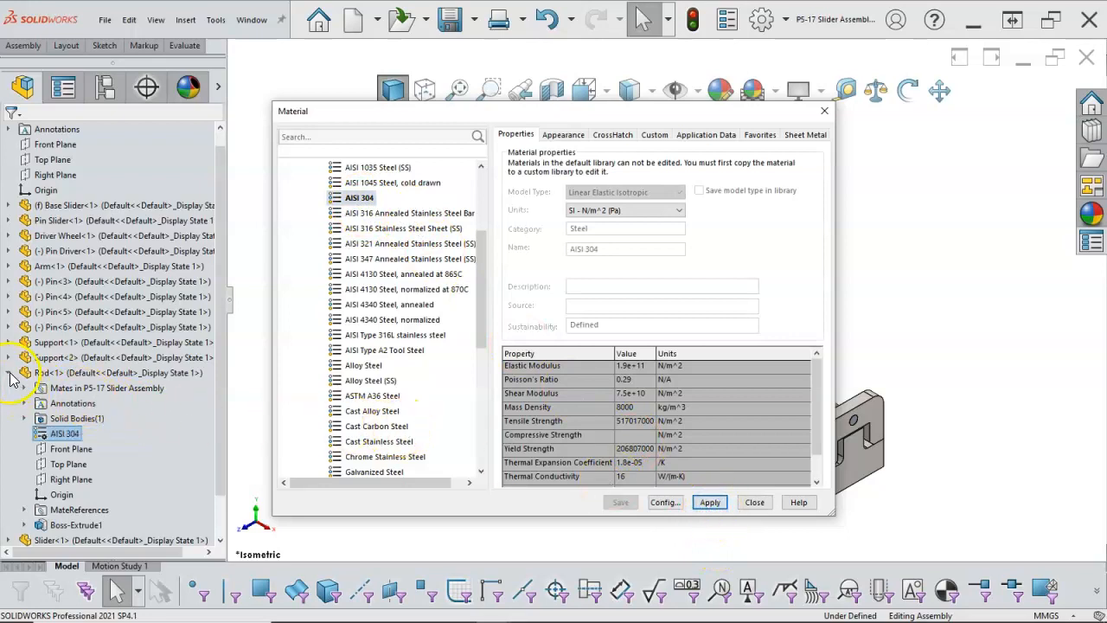
left_click(746, 502)
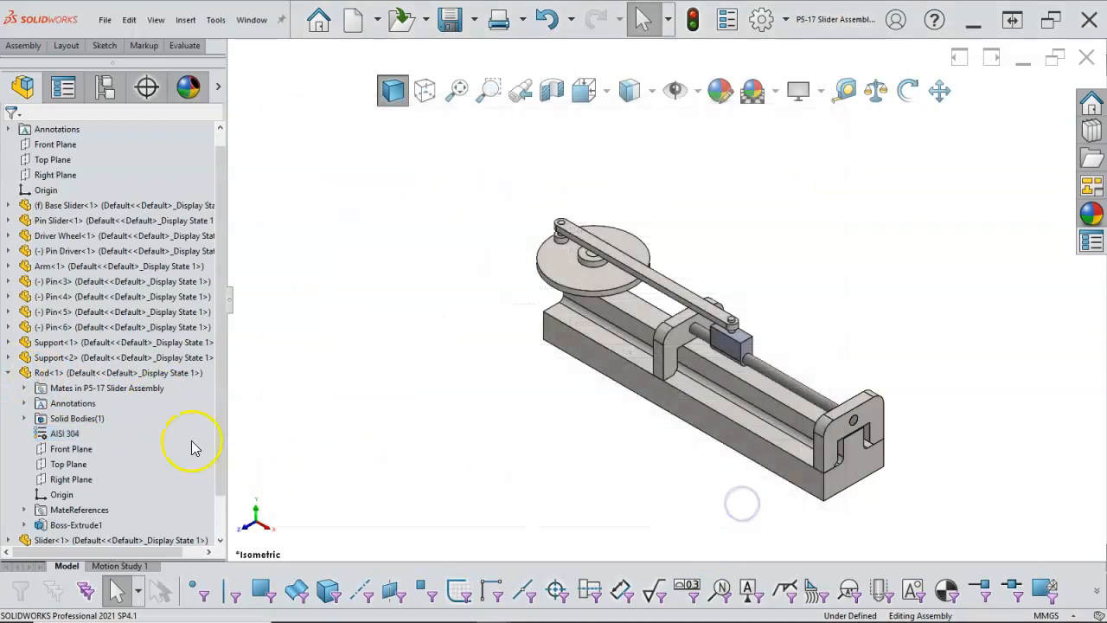
left_click(8, 374)
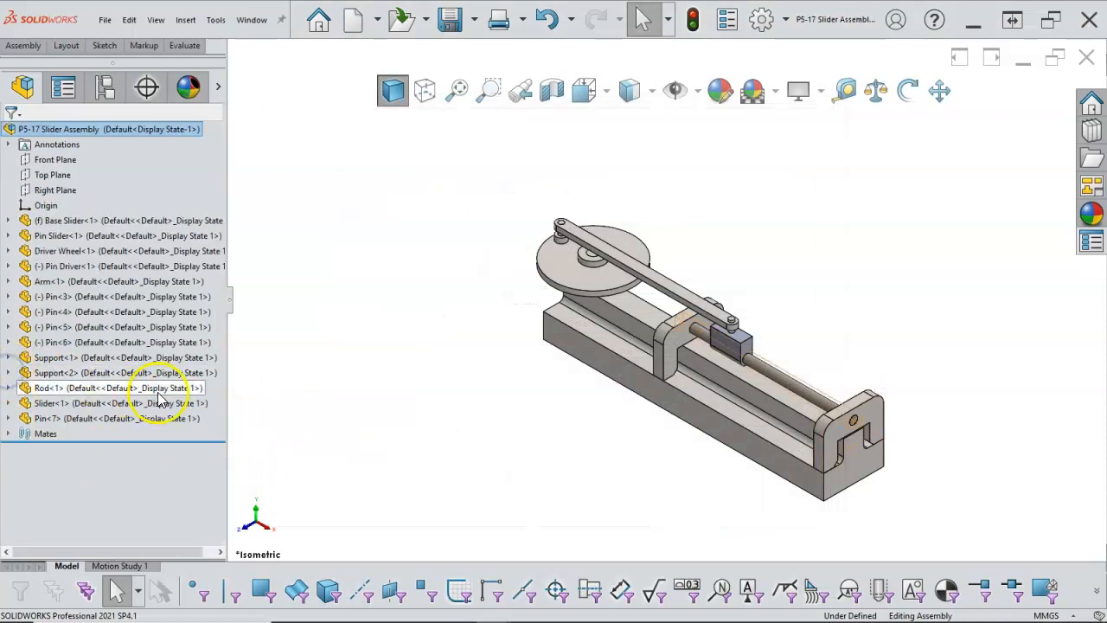
Step: Assign the Brass material to the Slider and collapse its tree entry
left_click(8, 404)
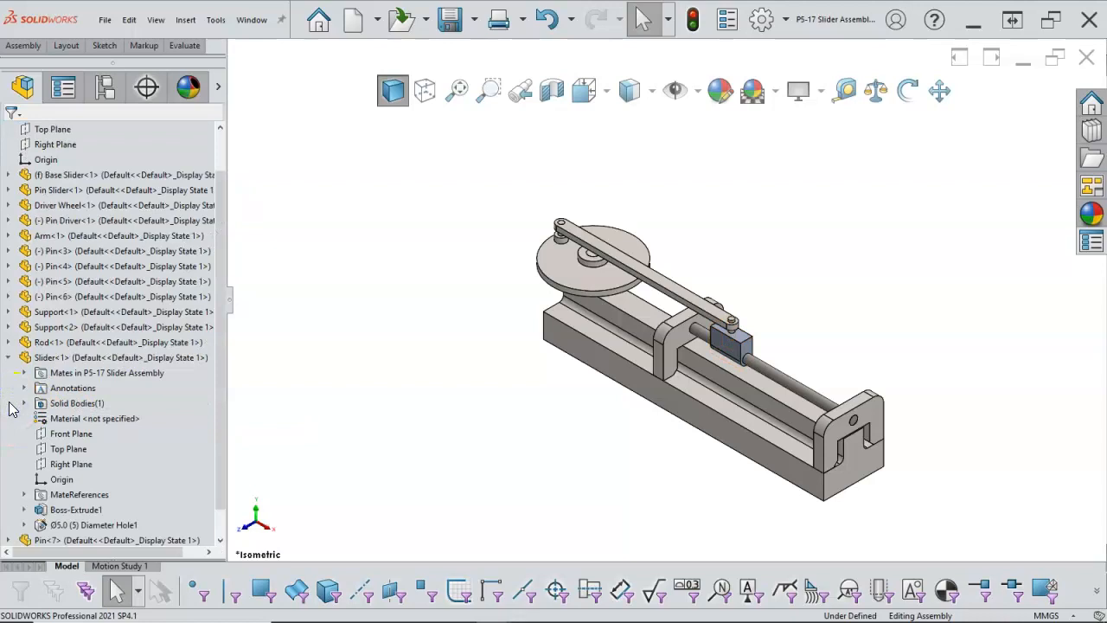
right_click(103, 418)
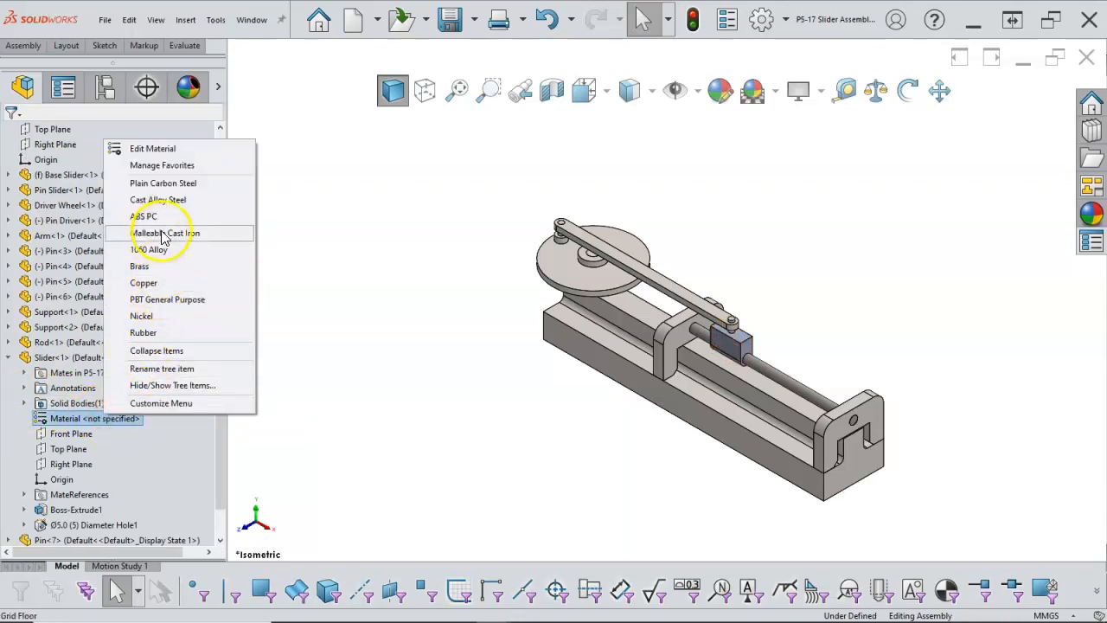
left_click(156, 267)
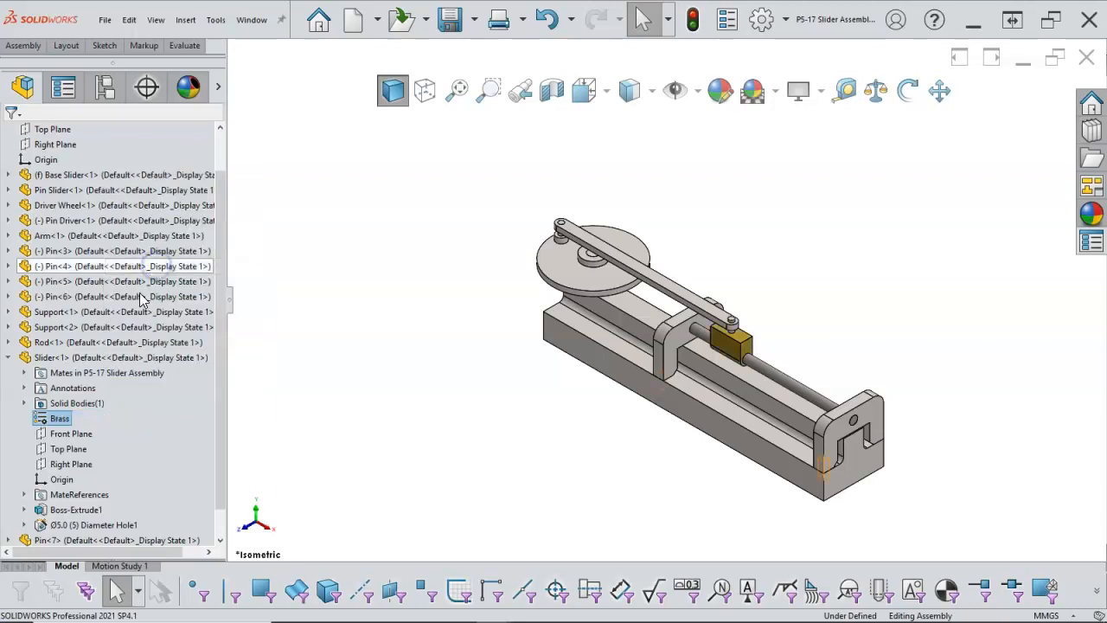
left_click(8, 357)
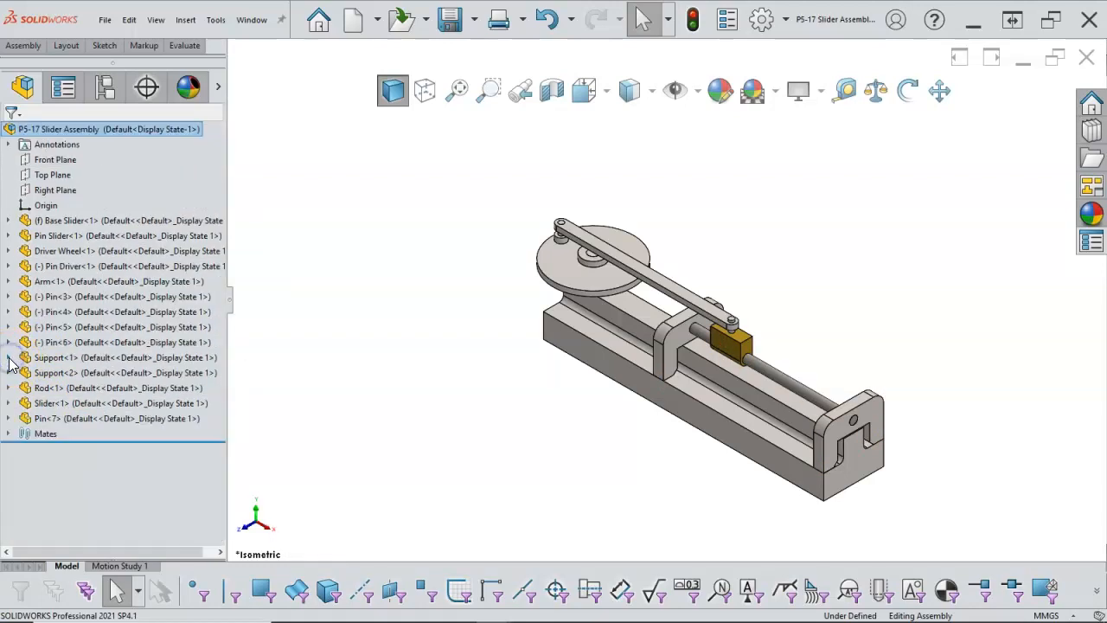
Step: Clear the selection of Pin<7> and save the assembly together with all its modified part files
left_click(66, 419)
left_click(41, 421)
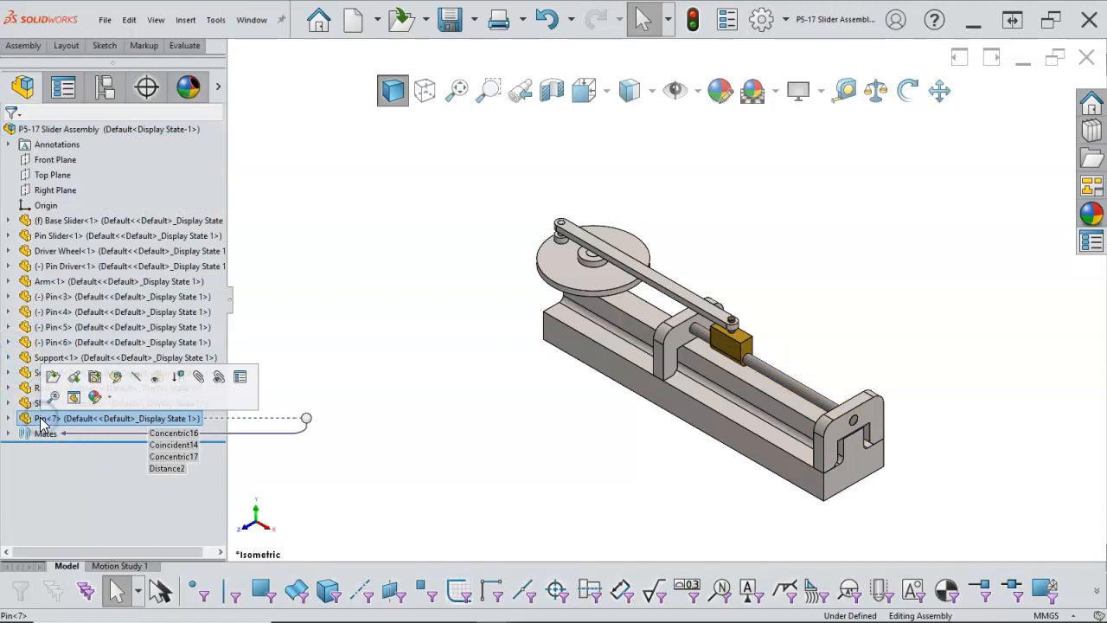
left_click(309, 379)
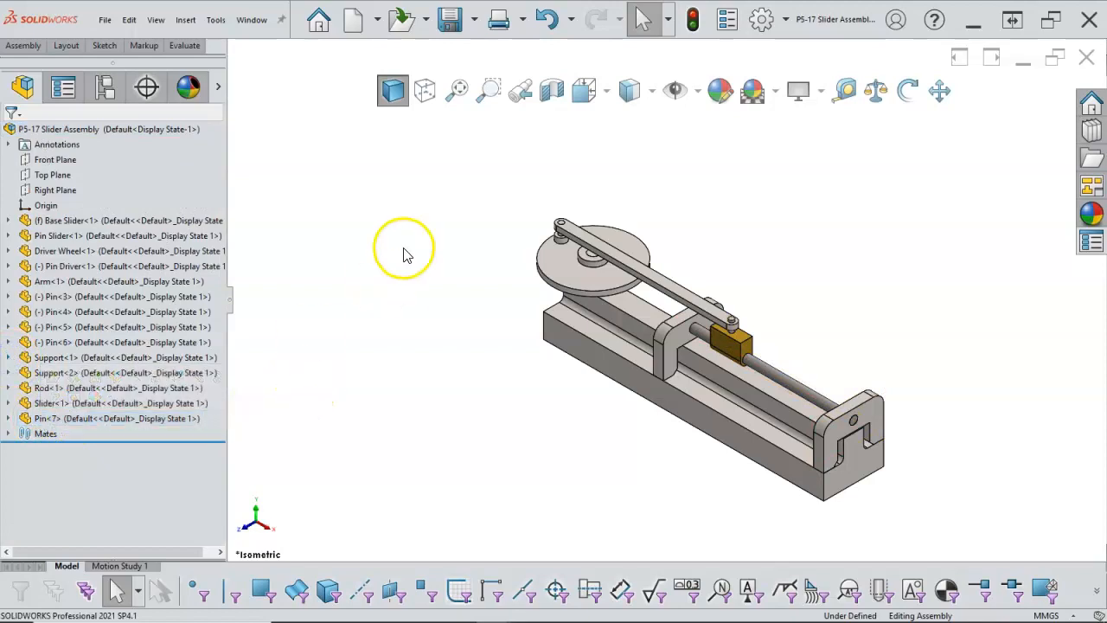
left_click(450, 21)
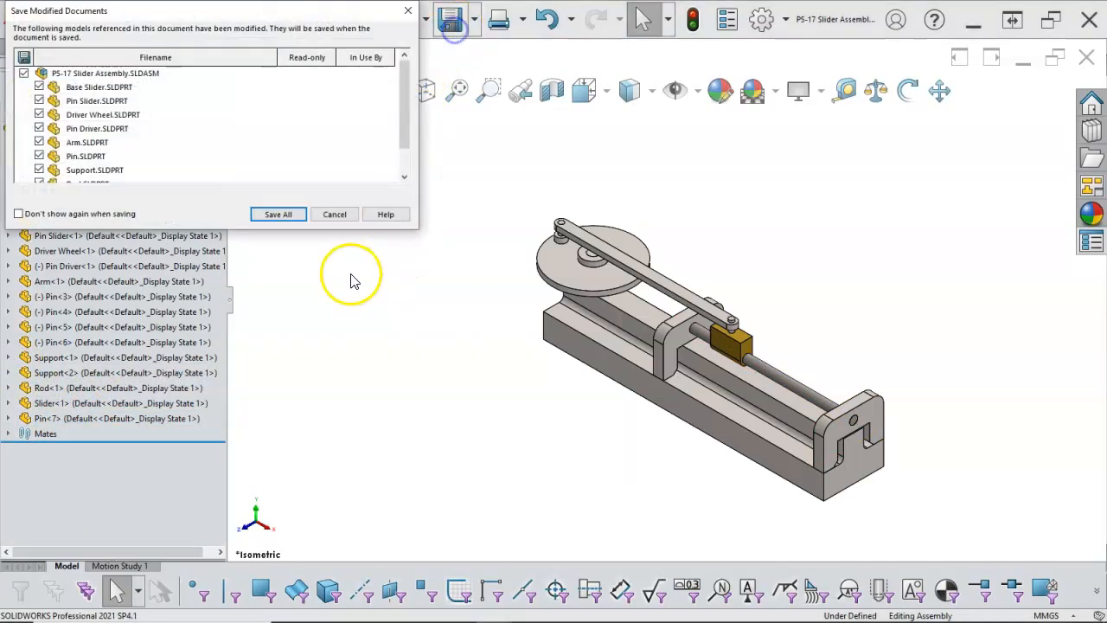
left_click(286, 213)
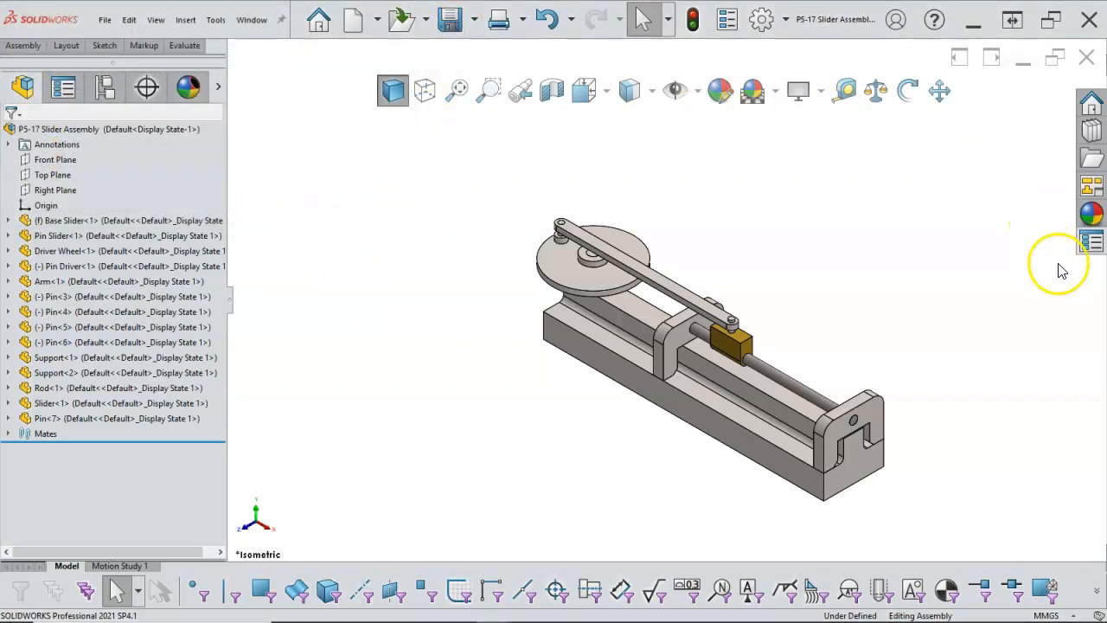
Step: Set the assembly's custom properties to Finish NA, the modeler's initials for Modeled By, and Date 10/9/2021
left_click(1092, 241)
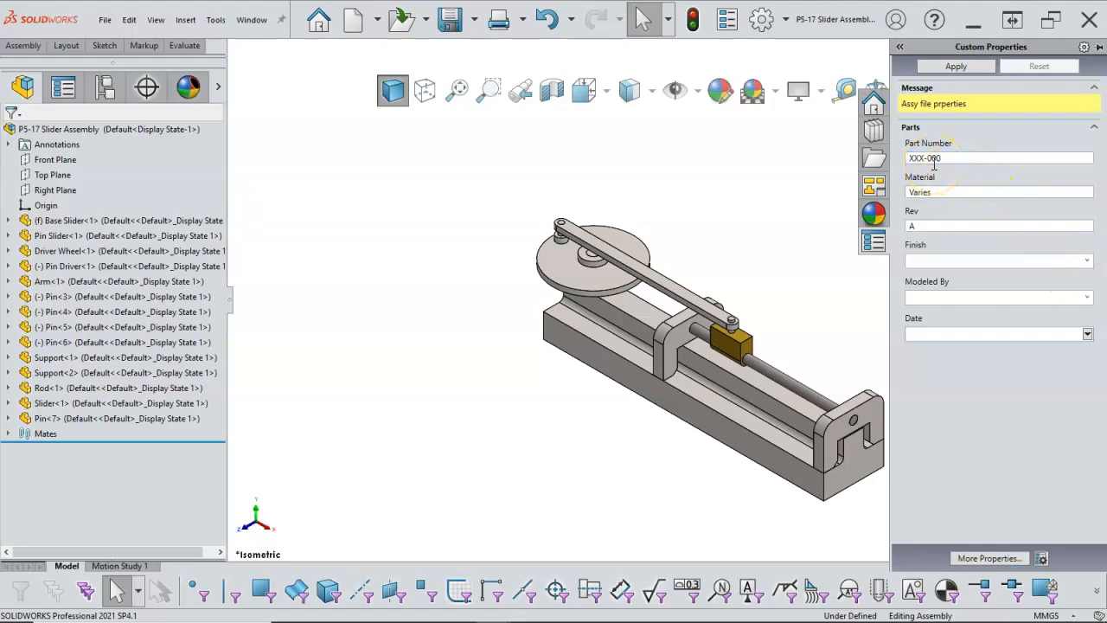
left_click(1088, 262)
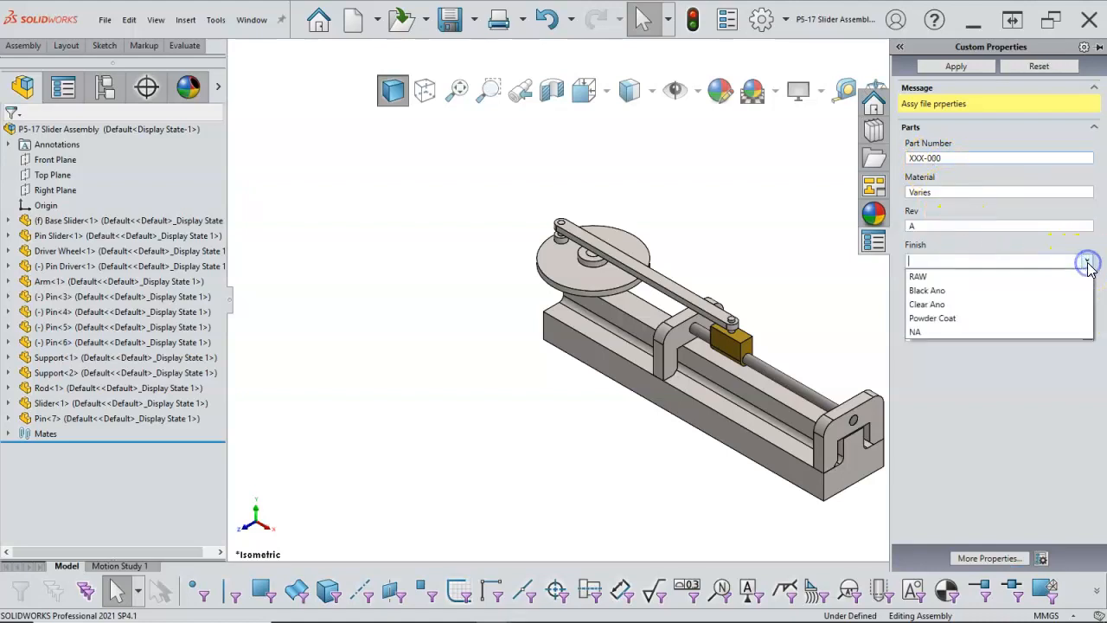
left_click(919, 331)
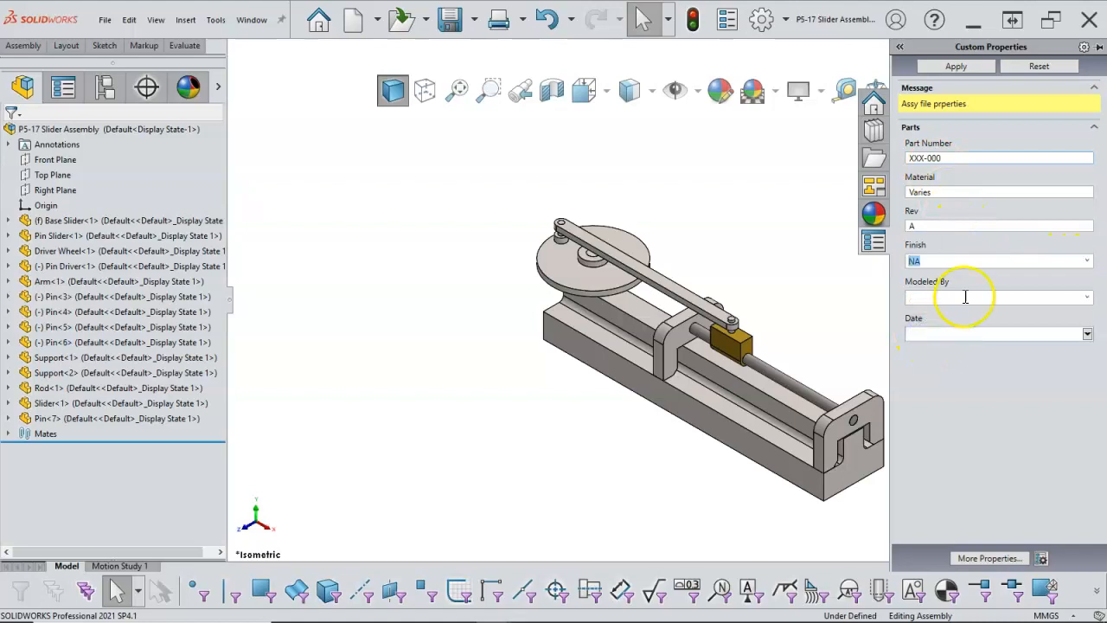
left_click(1087, 298)
left_click(949, 313)
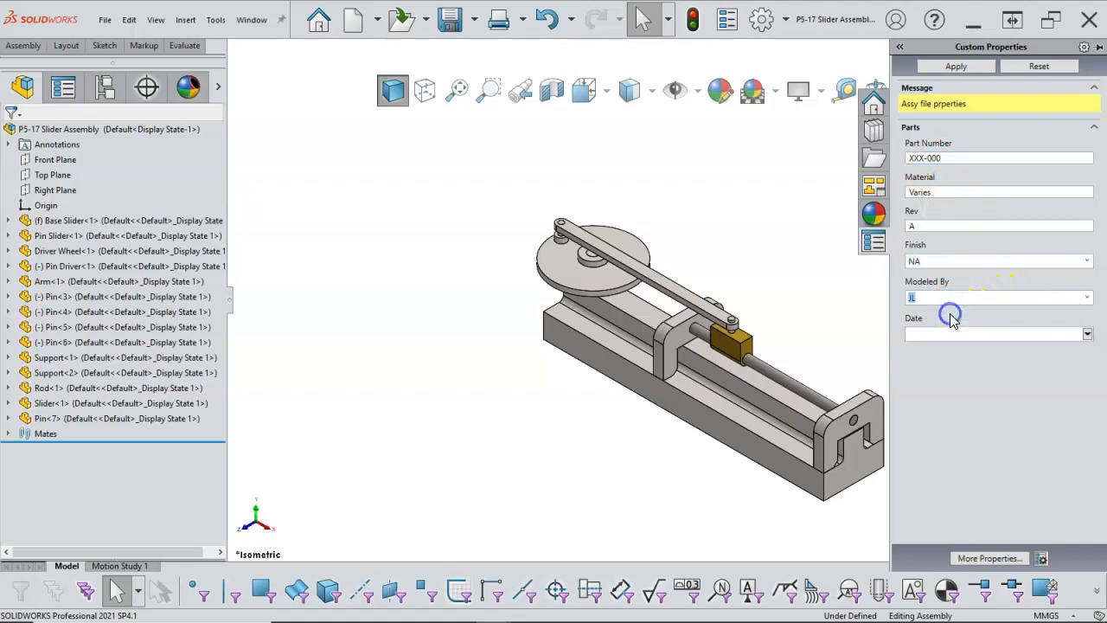
left_click(1087, 334)
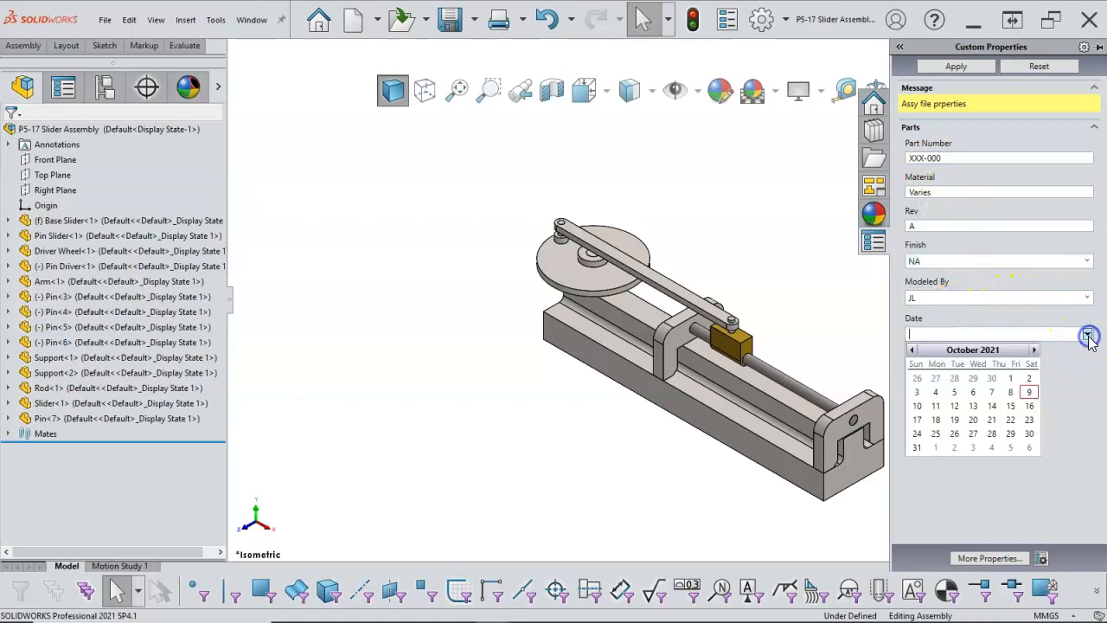
left_click(1009, 414)
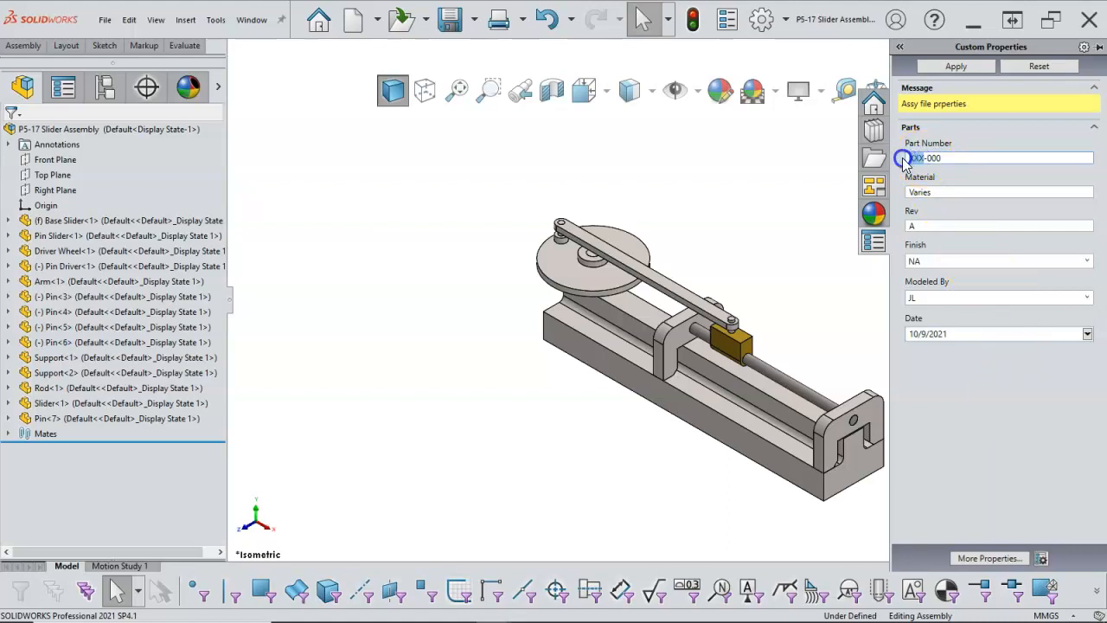
Step: Set the assembly's Part Number property to SLD-001, apply the custom properties and save the assembly
type("SLD-001")
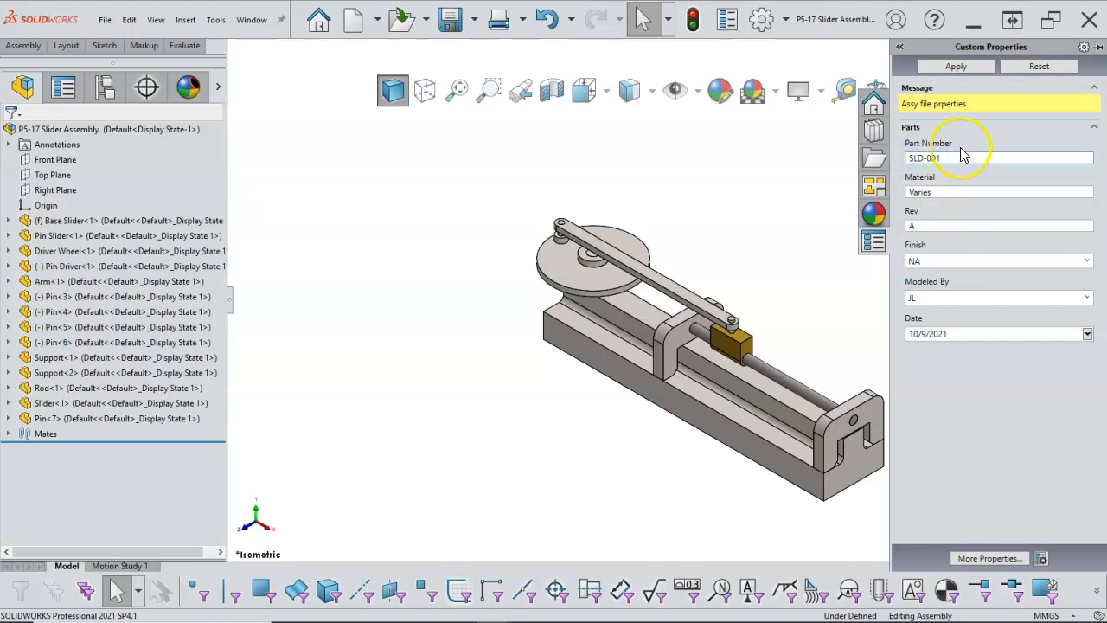
left_click(956, 67)
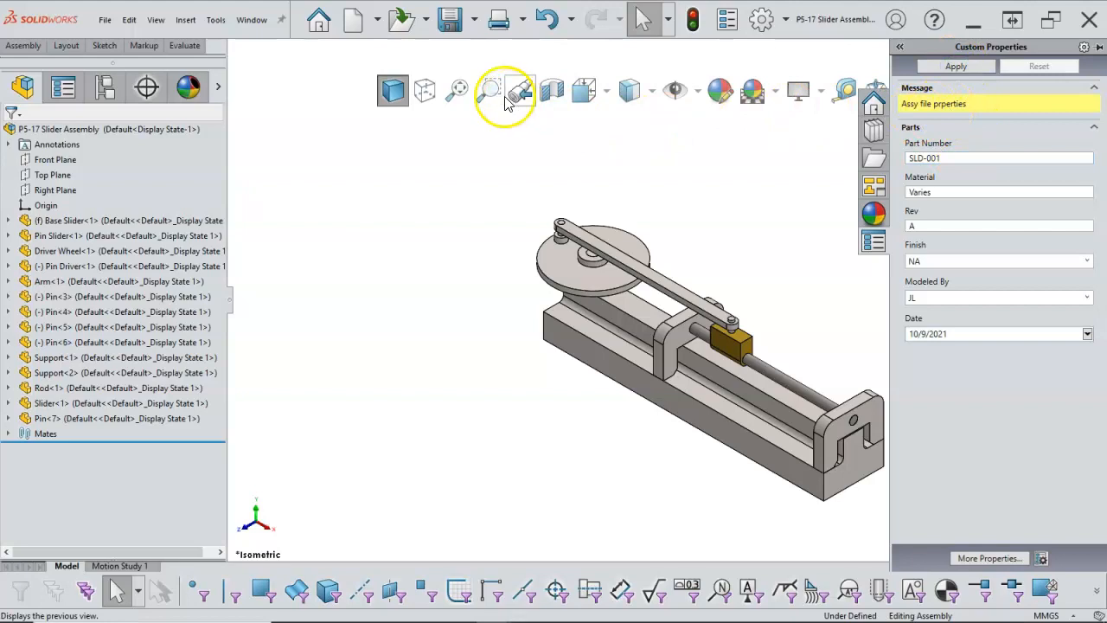
left_click(456, 24)
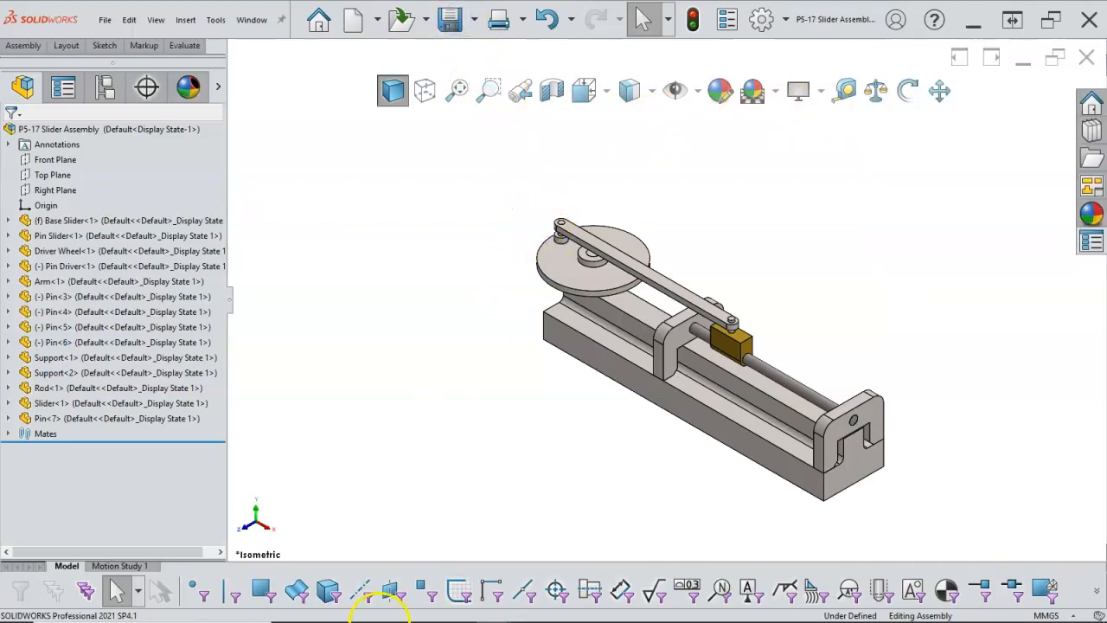
Step: Switch to the P5-17 Slider Assembly drawing and examine the title block on Sheet1
mouse_move(387, 616)
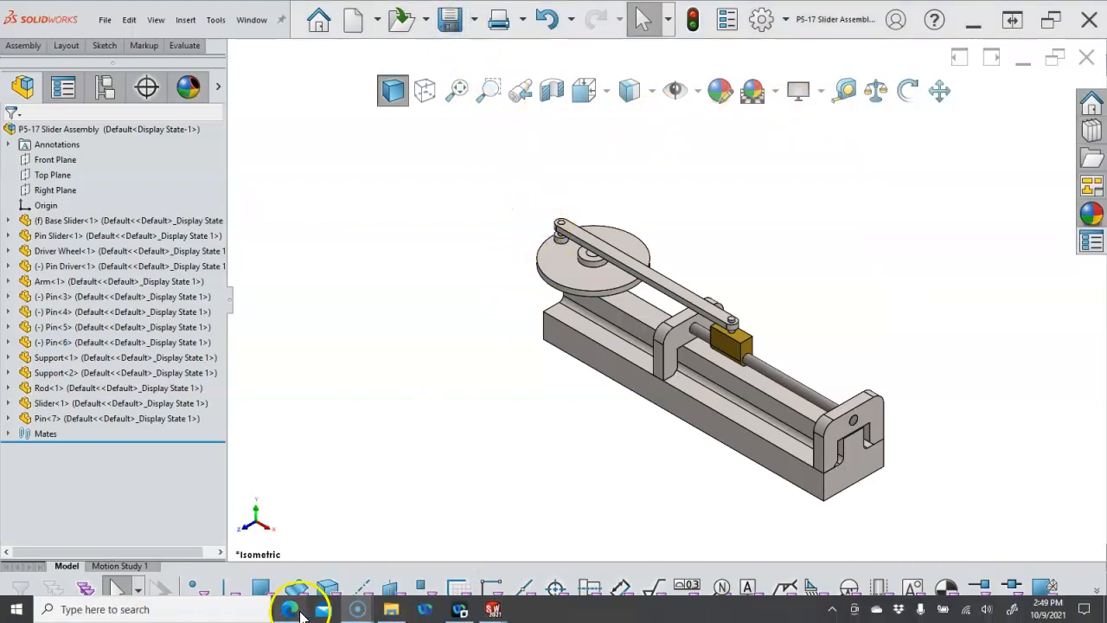
mouse_move(492, 611)
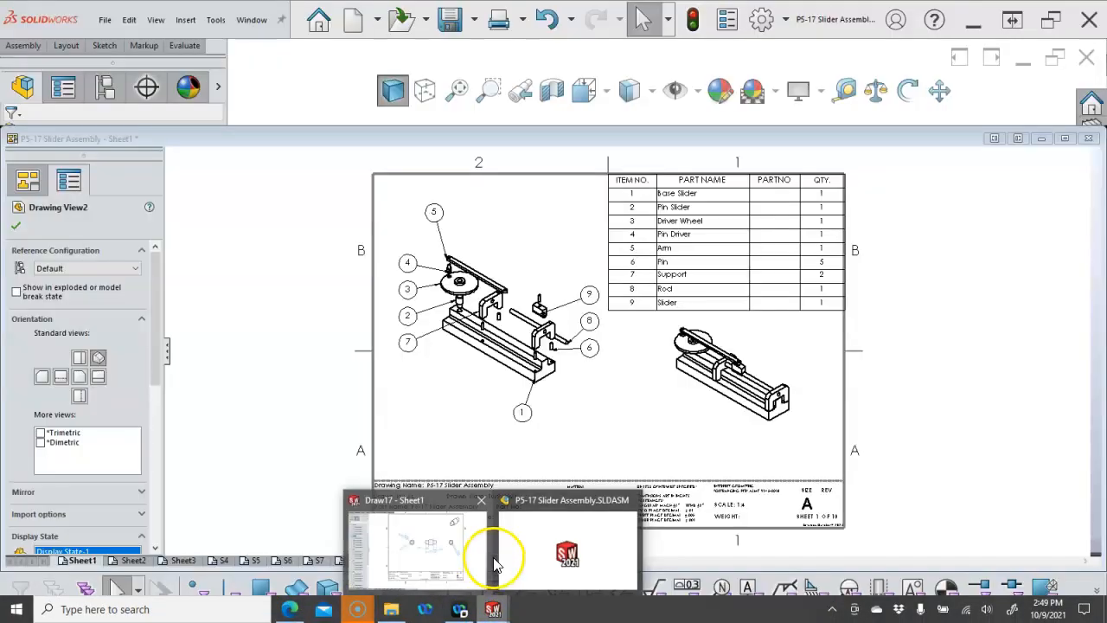
left_click(461, 548)
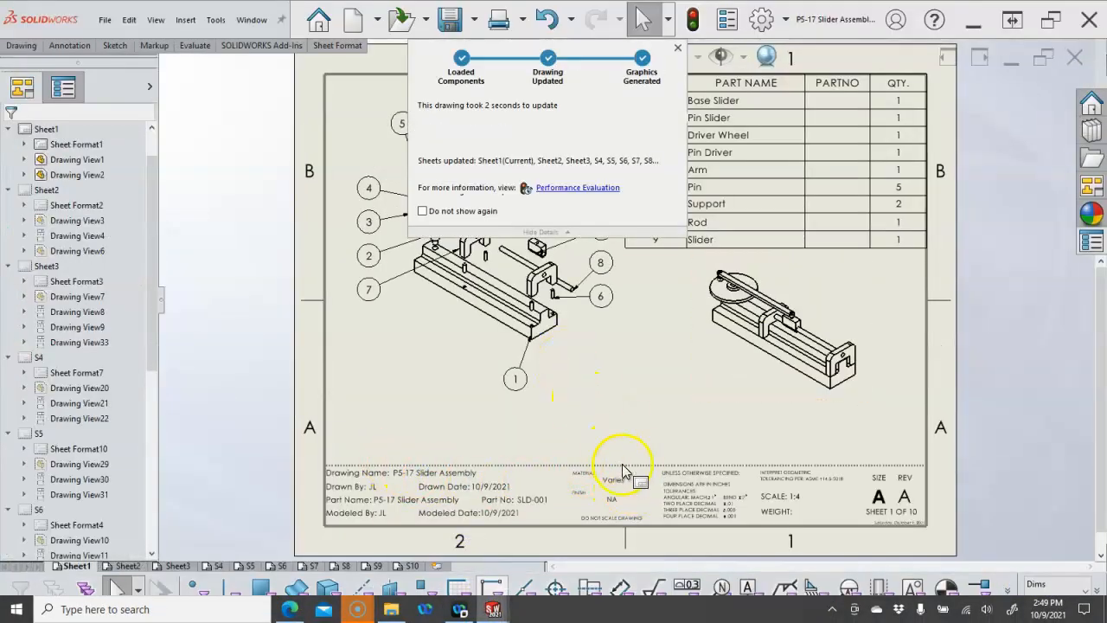
scroll(620, 490, "down", 2)
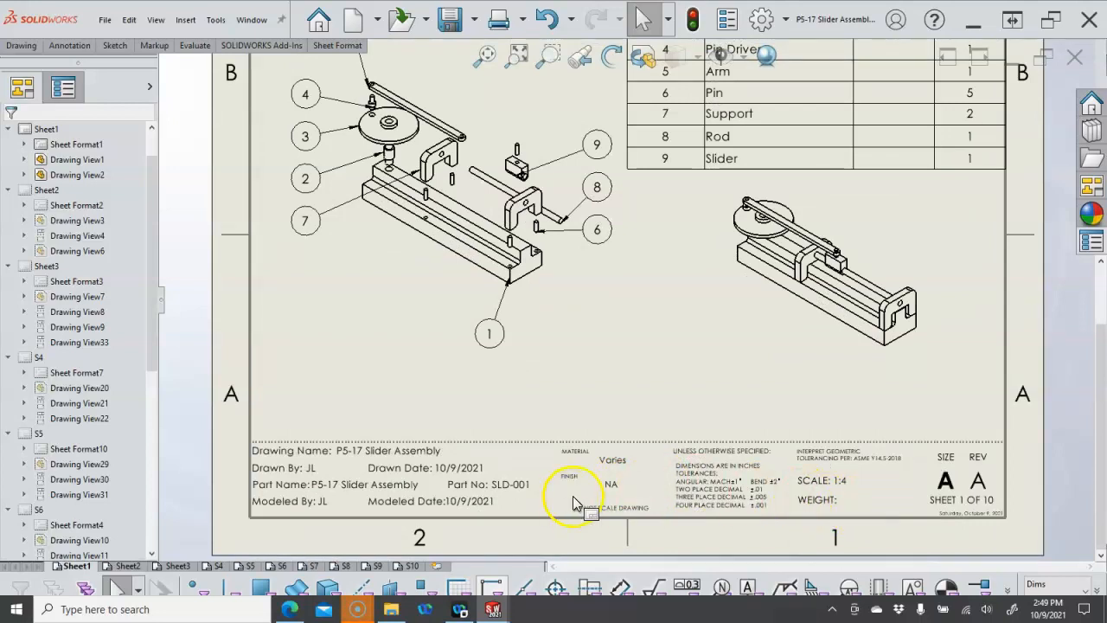
Step: Go to Sheet2 of the drawing and open the Base Slider part from its isometric view
left_click(126, 566)
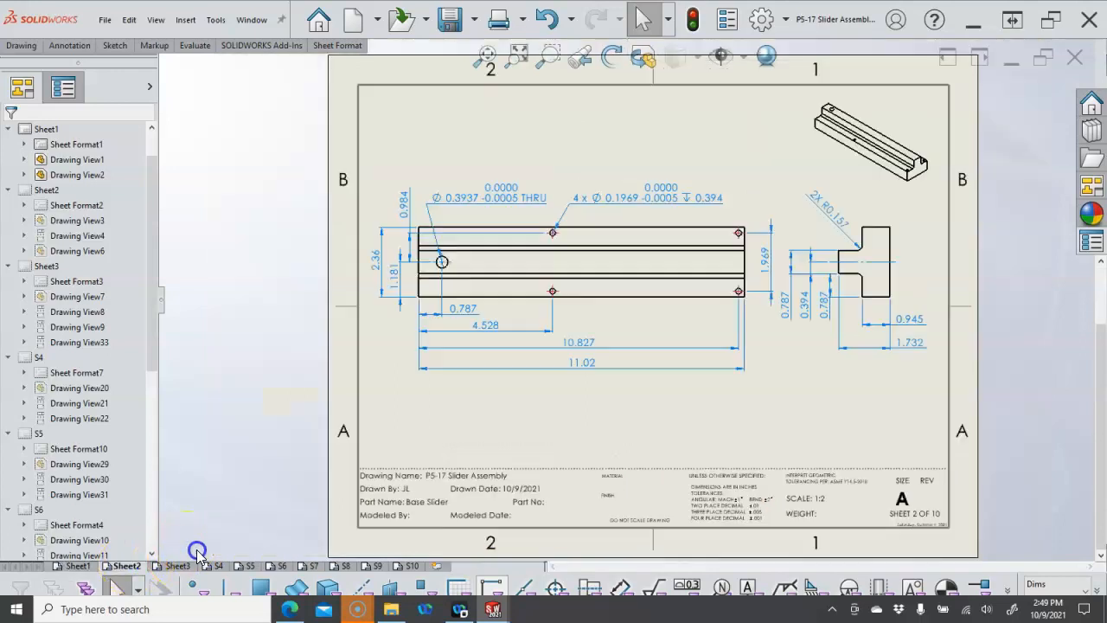
right_click(849, 185)
left_click(856, 162)
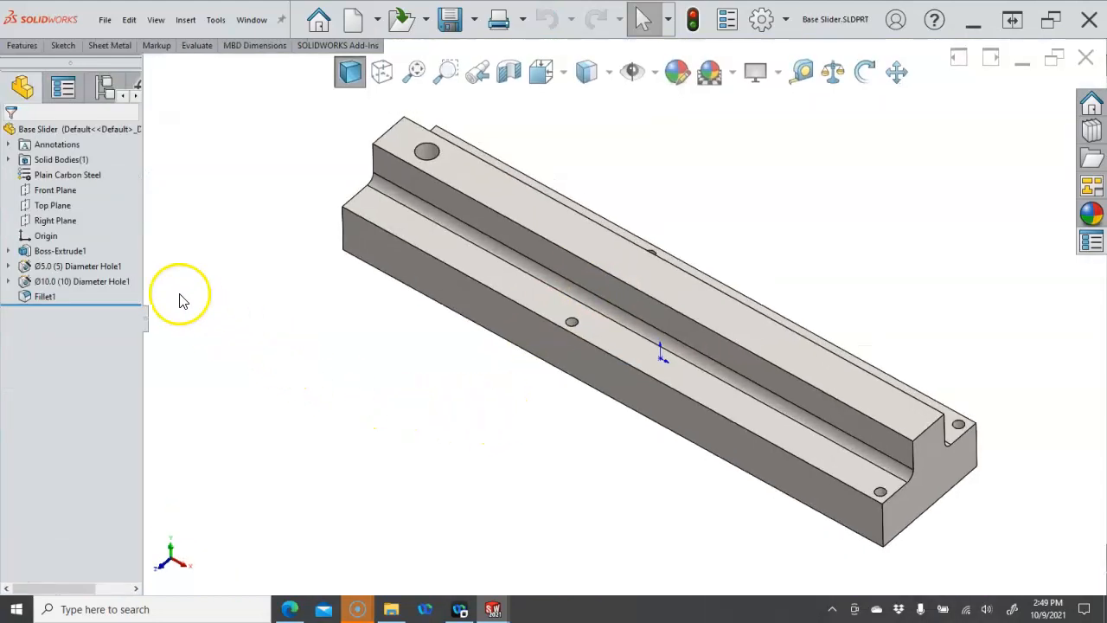
Step: In the Base Slider's custom properties, set the part number to SLD-002 and Finish to RAW
middle_click_drag(177, 277, 193, 271)
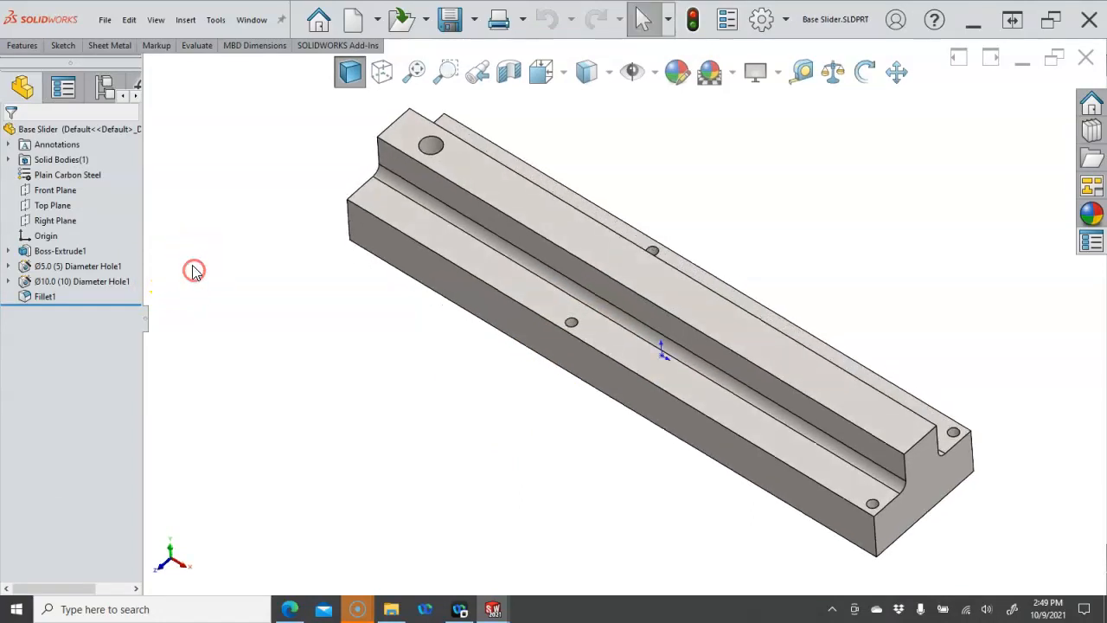
middle_click_drag(290, 251, 292, 247)
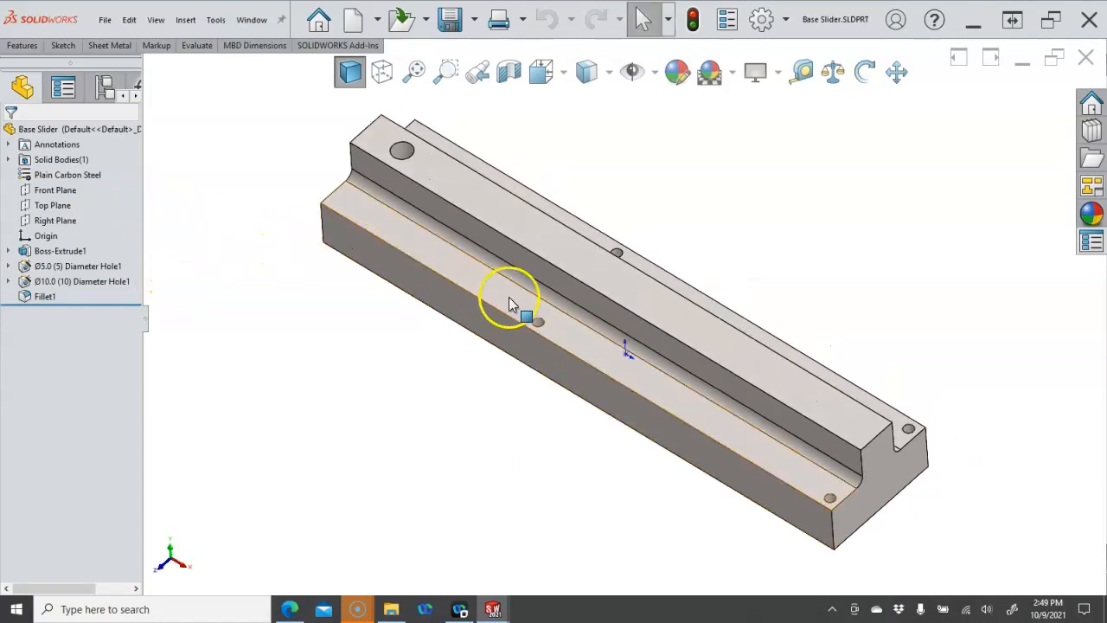
left_click(1091, 243)
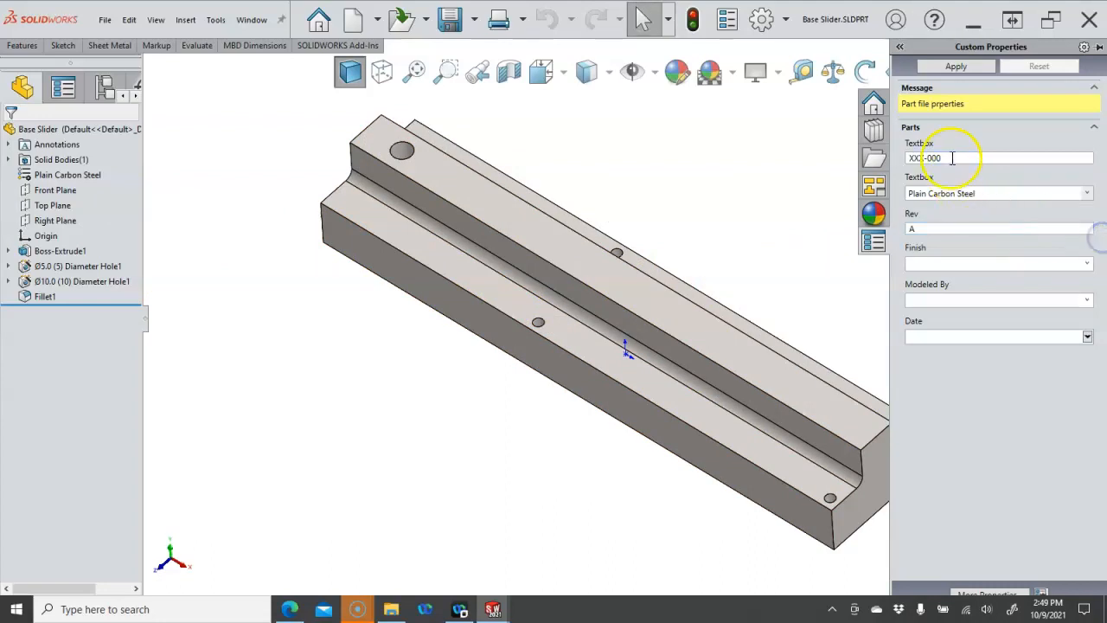
left_click(922, 157)
type("SLD-002")
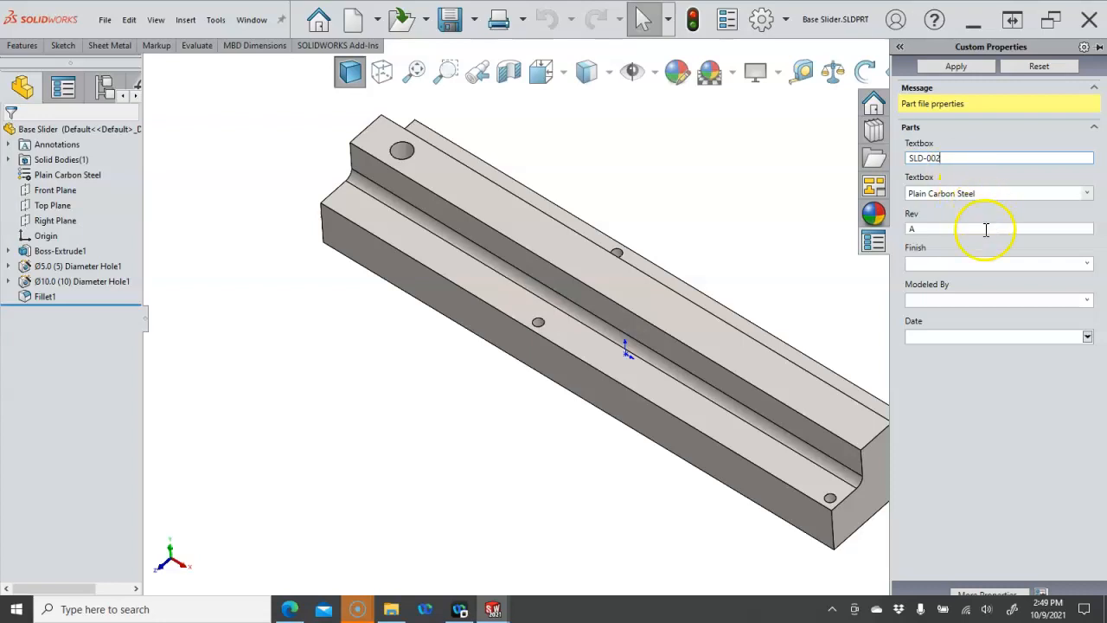
left_click(1087, 264)
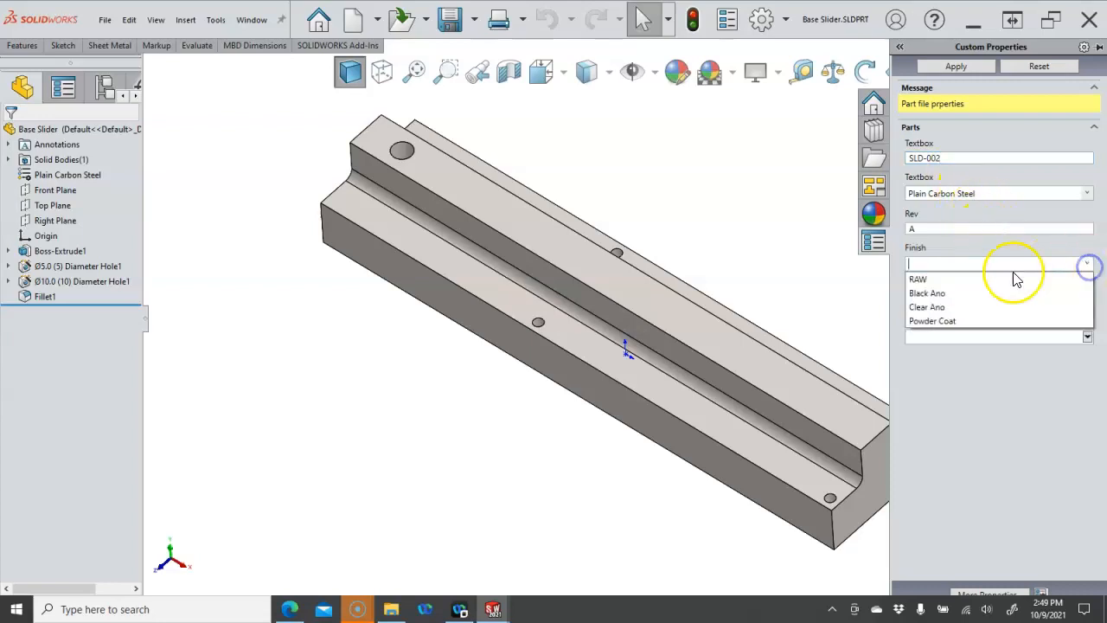
left_click(941, 281)
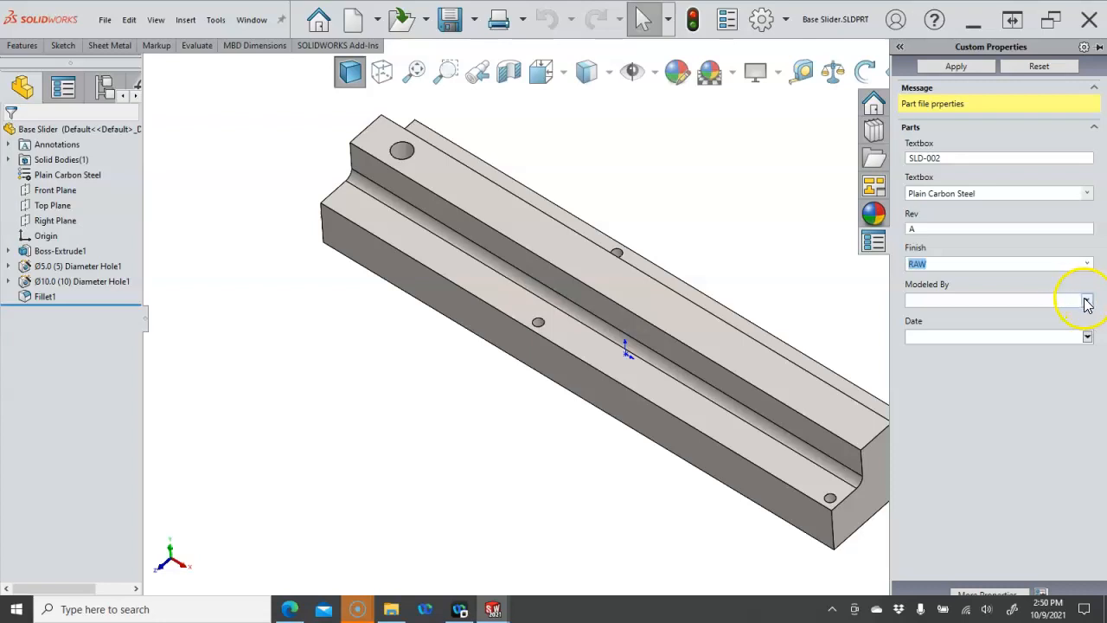
Step: Set the Base Slider's Modeled By to the modeler's initials and Date to 10/9/2021, and apply the properties
left_click(1087, 303)
left_click(968, 321)
left_click(1088, 337)
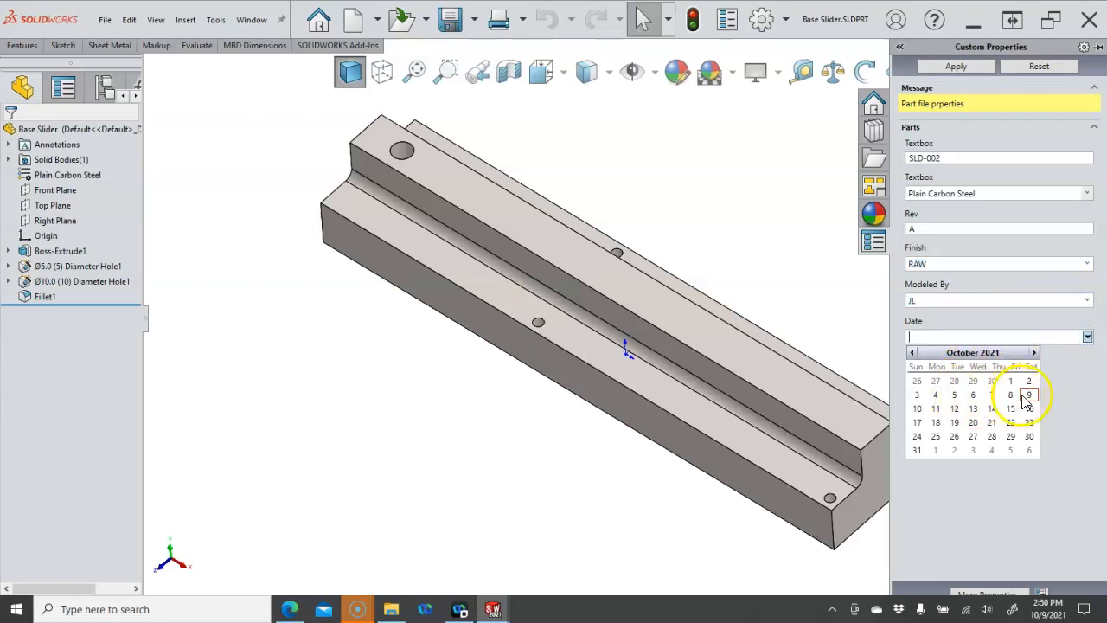
left_click(1026, 395)
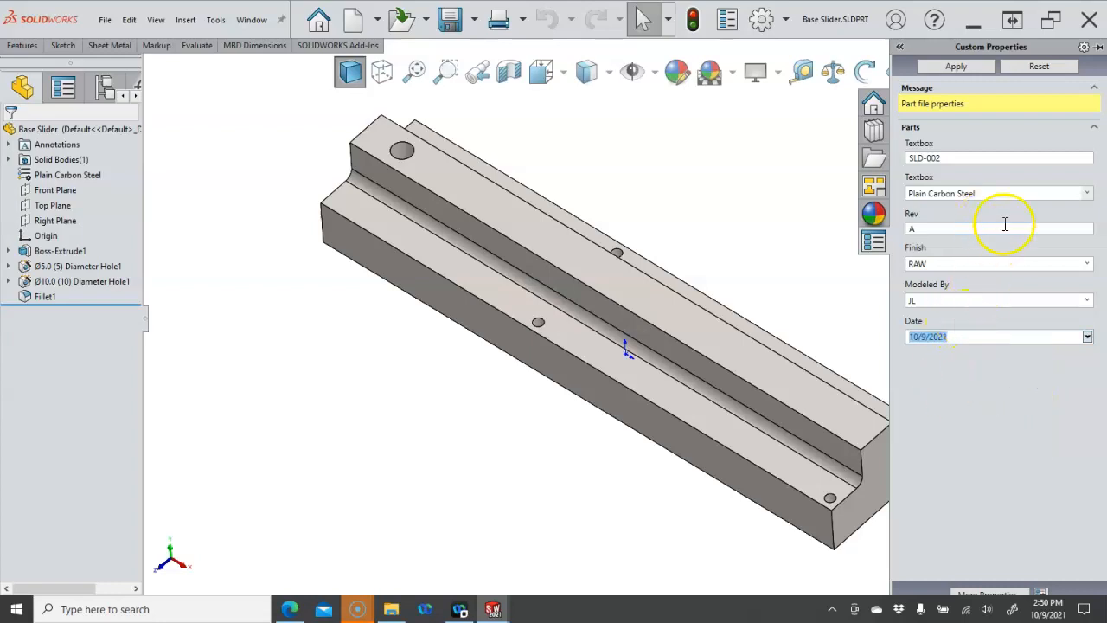
left_click(958, 71)
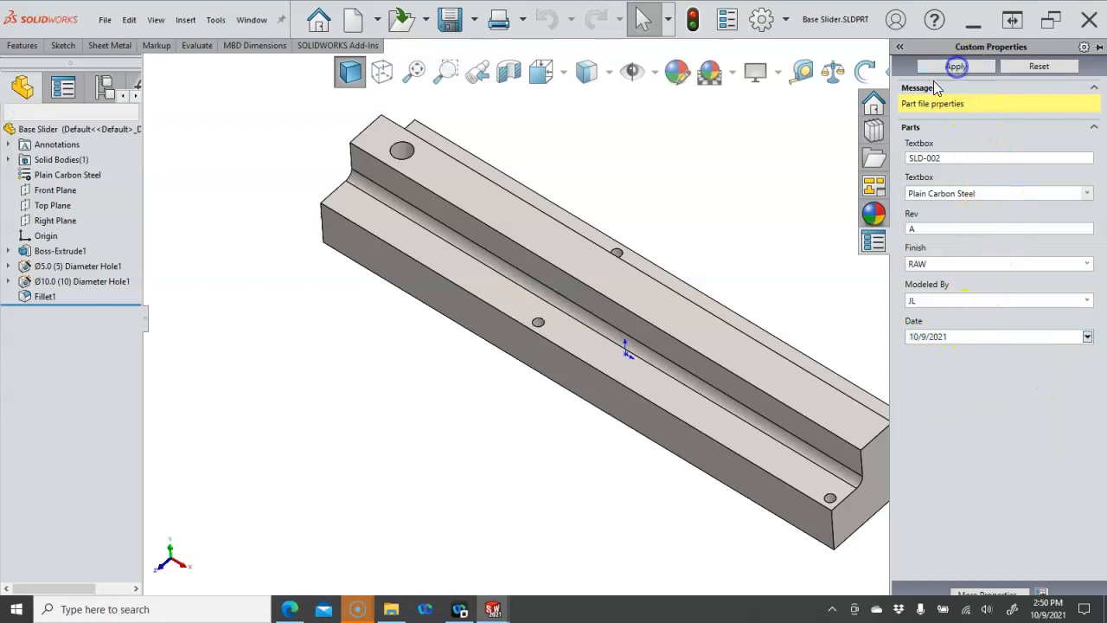
Step: Add a text property named Weight to the Base Slider's configuration-specific file properties
left_click(726, 19)
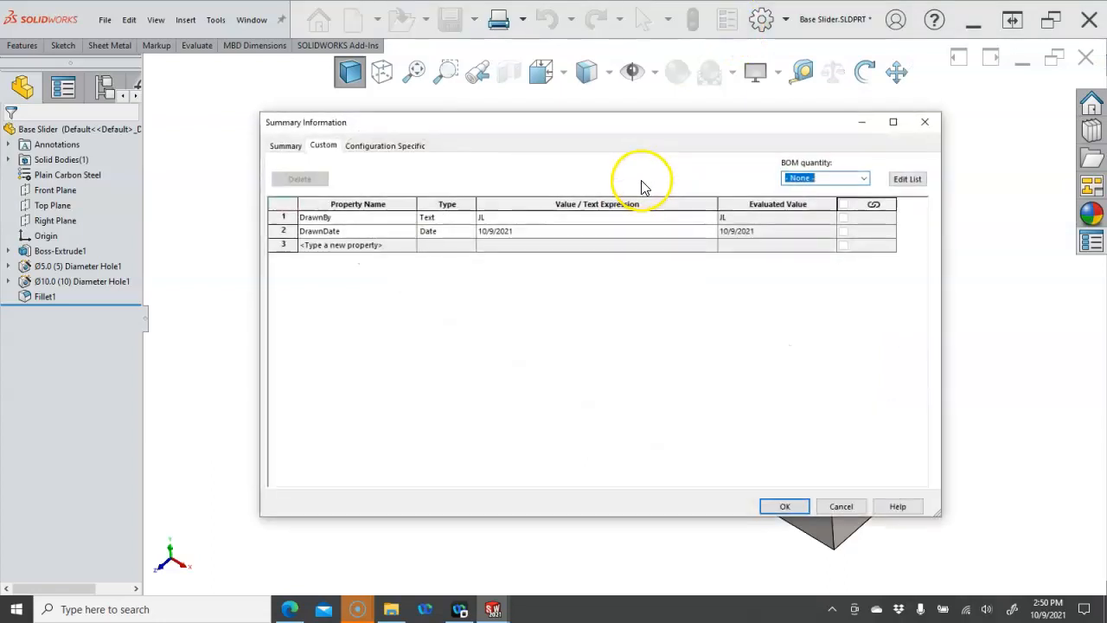
left_click(383, 146)
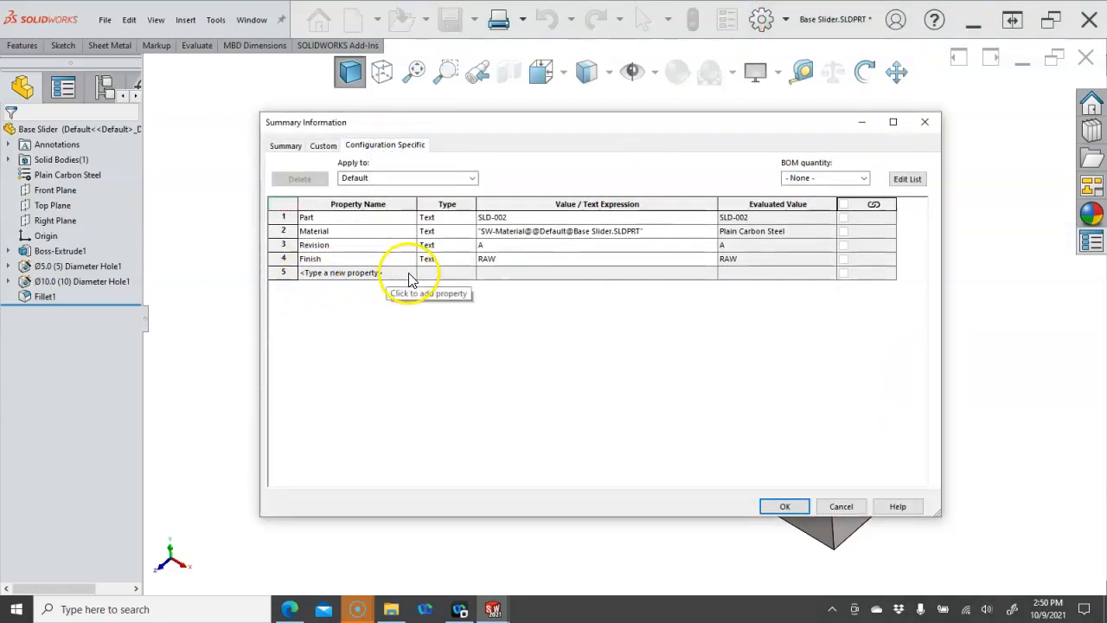
left_click(410, 273)
left_click(410, 274)
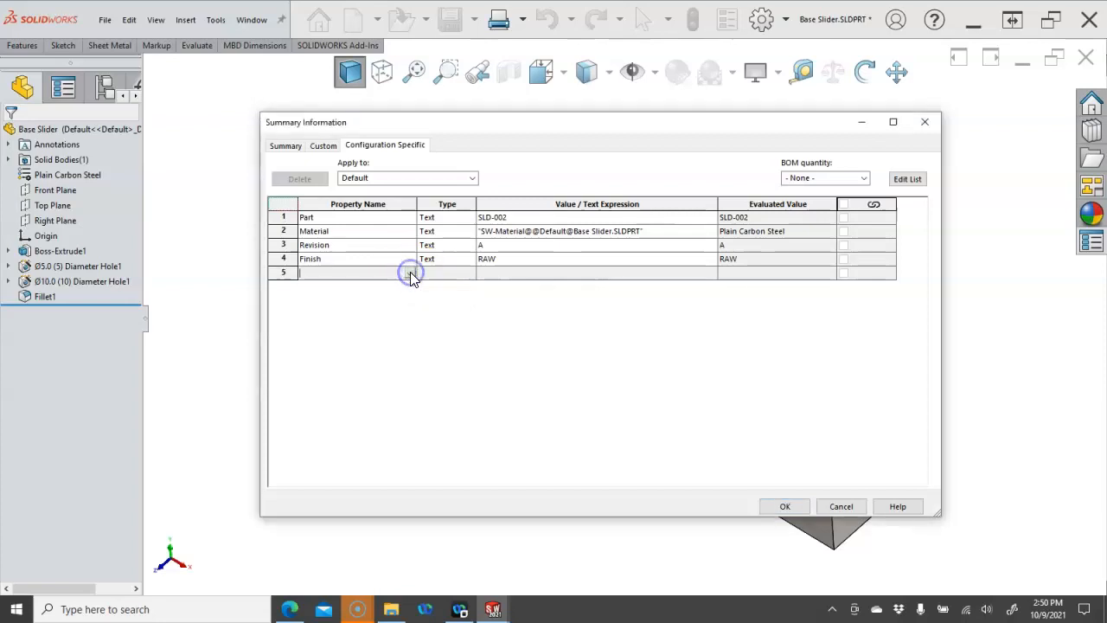
left_click(410, 273)
left_click(409, 276)
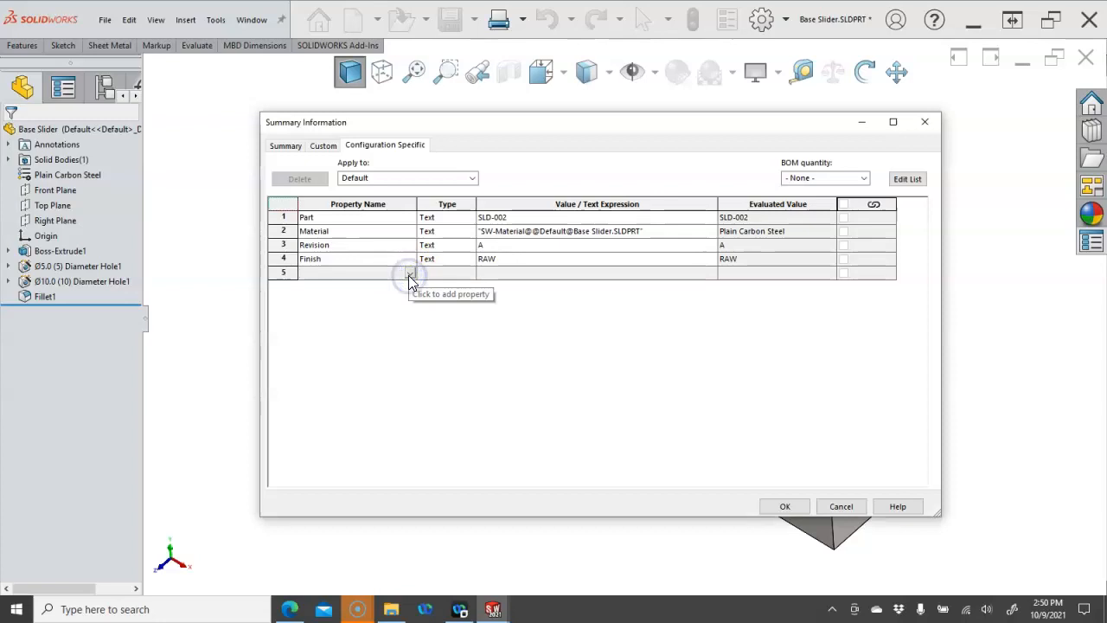
left_click(367, 274)
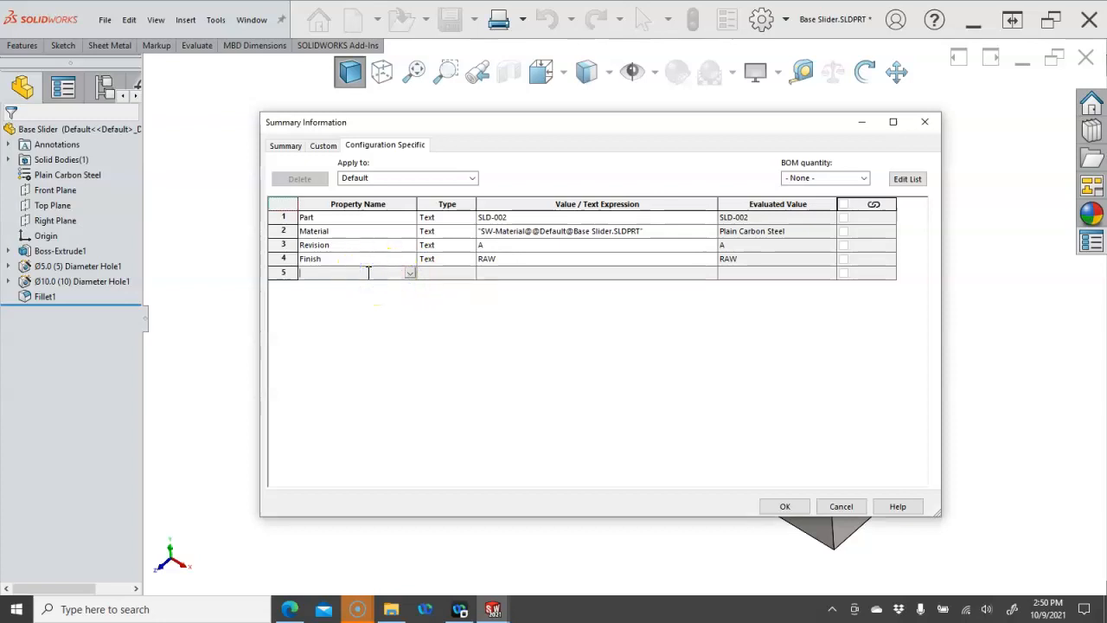
type("Mas")
key("BackSpace")
key("Tab")
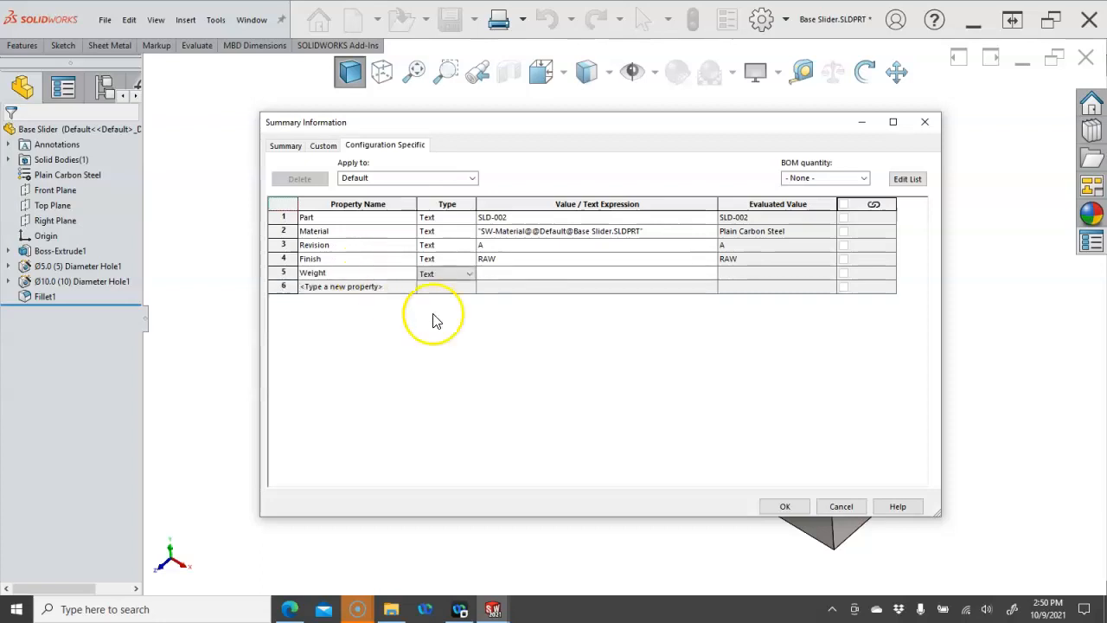
Step: Link the Weight property's value to the part's Mass and accept the file properties
left_click(686, 273)
left_click(711, 273)
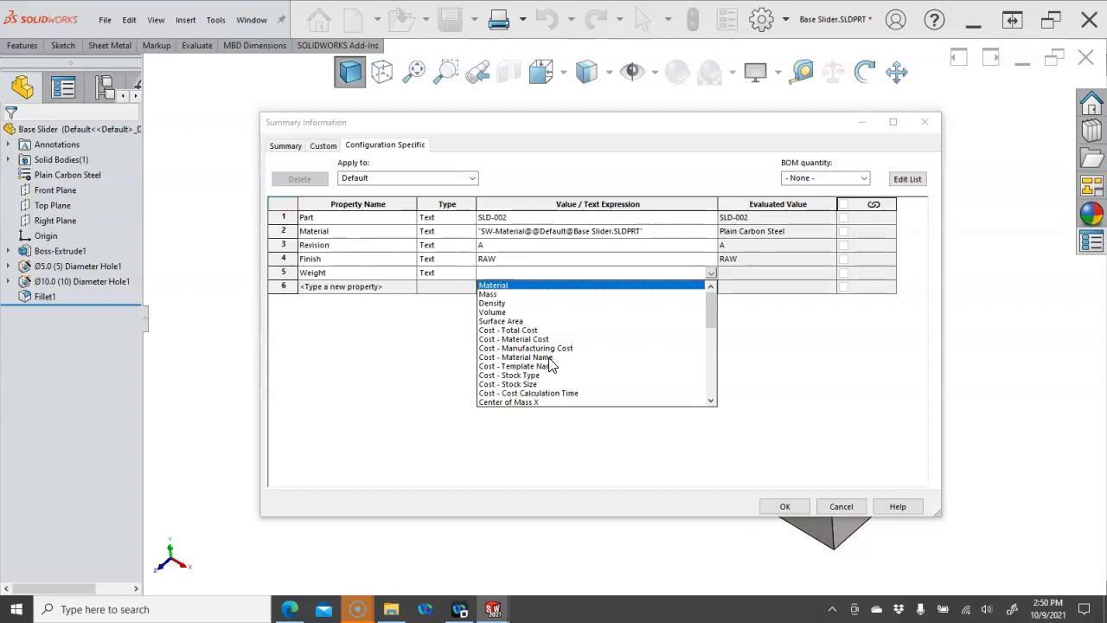
scroll(543, 372, "down", 3)
scroll(529, 327, "up", 3)
left_click(491, 294)
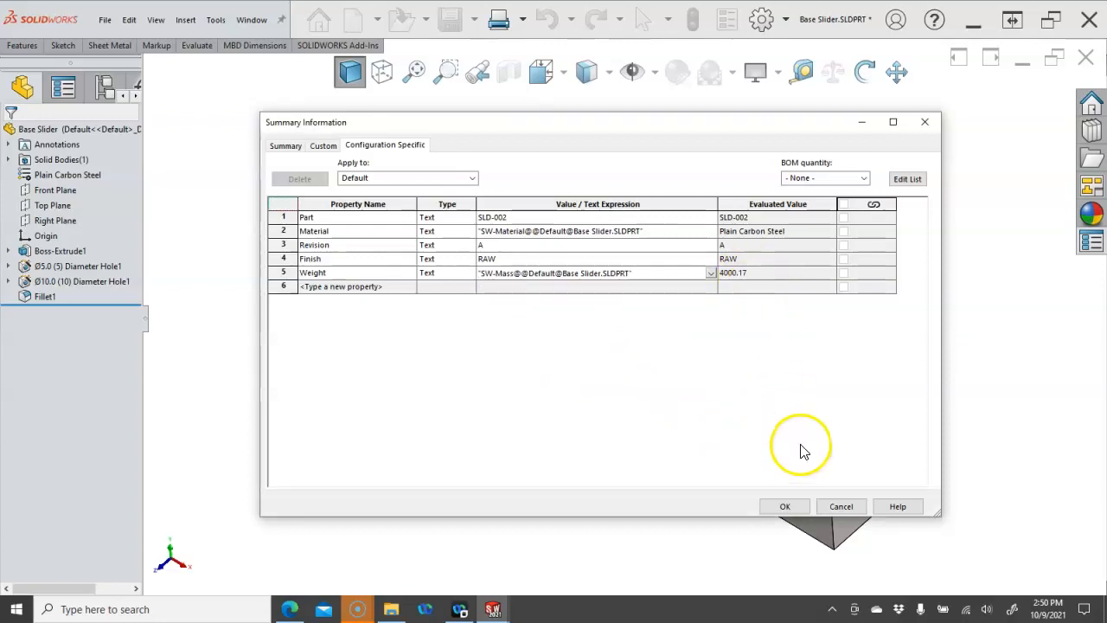
left_click(786, 506)
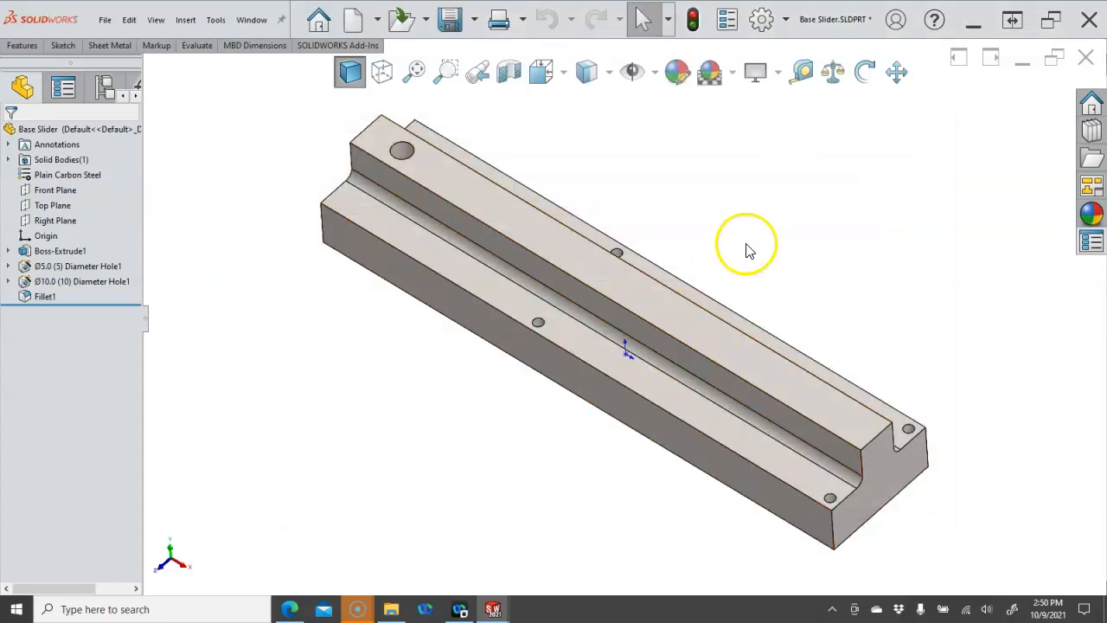
Step: Save the Base Slider part and return to Sheet2 of the P5-17 Slider Assembly drawing to check its title block
left_click(449, 19)
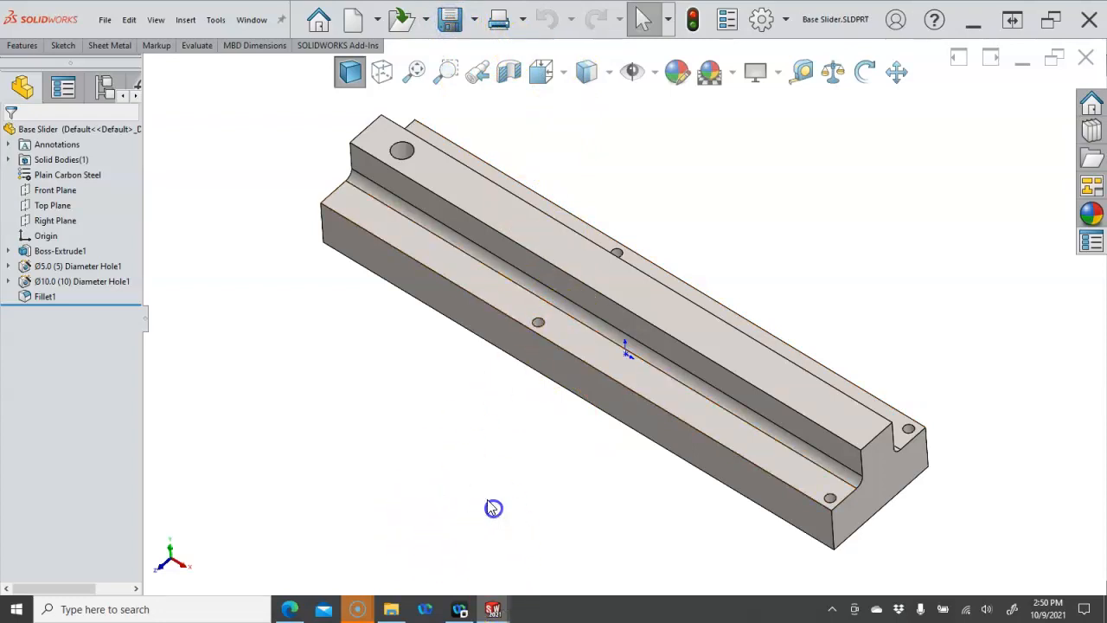
left_click(253, 21)
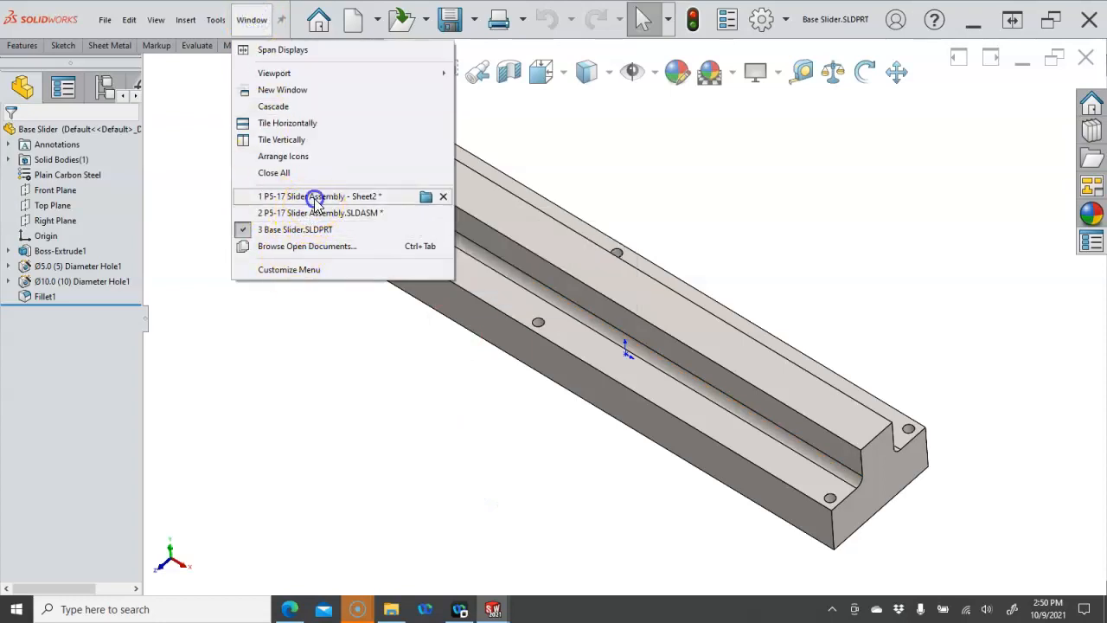
left_click(303, 196)
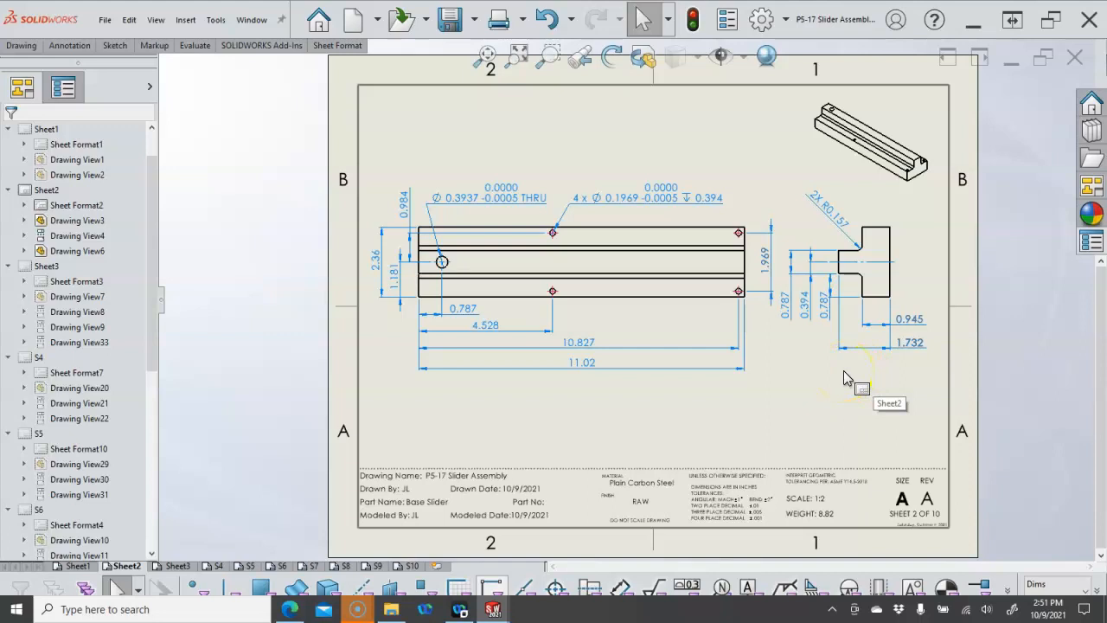
left_click(807, 390)
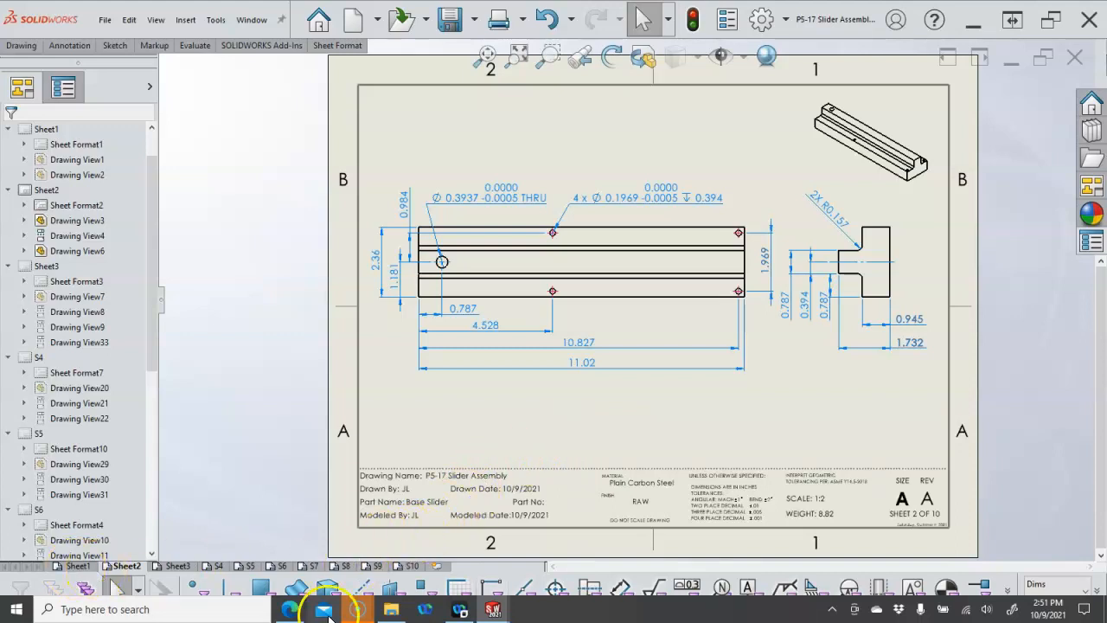
Step: Switch to File Explorer, check the hidden items display option, and open the ProgramData folder on the C: drive
mouse_move(356, 611)
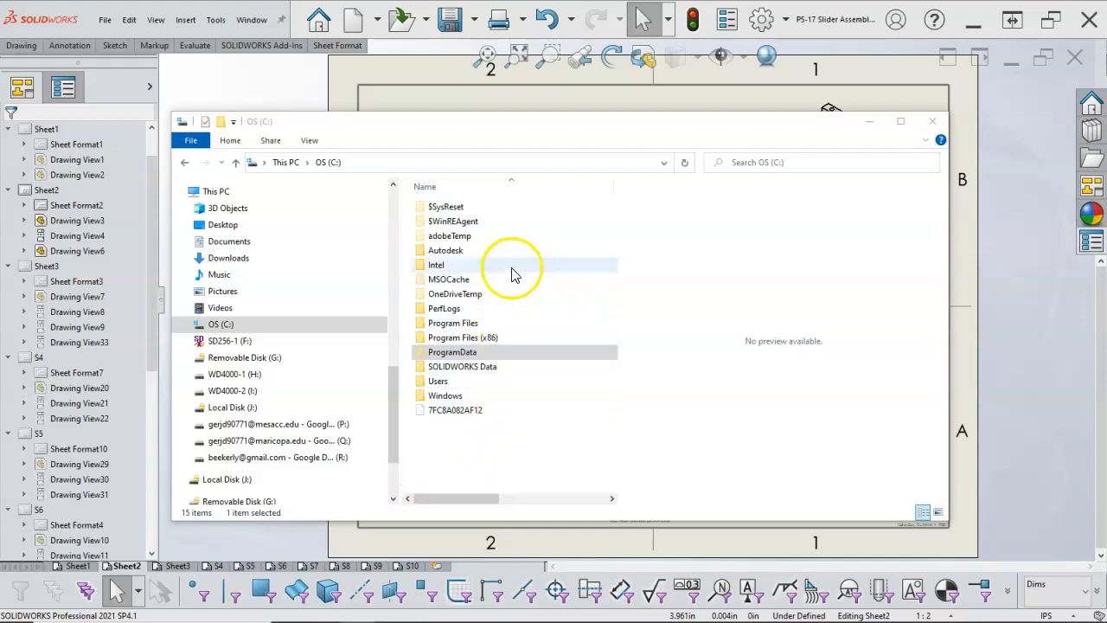
left_click(313, 140)
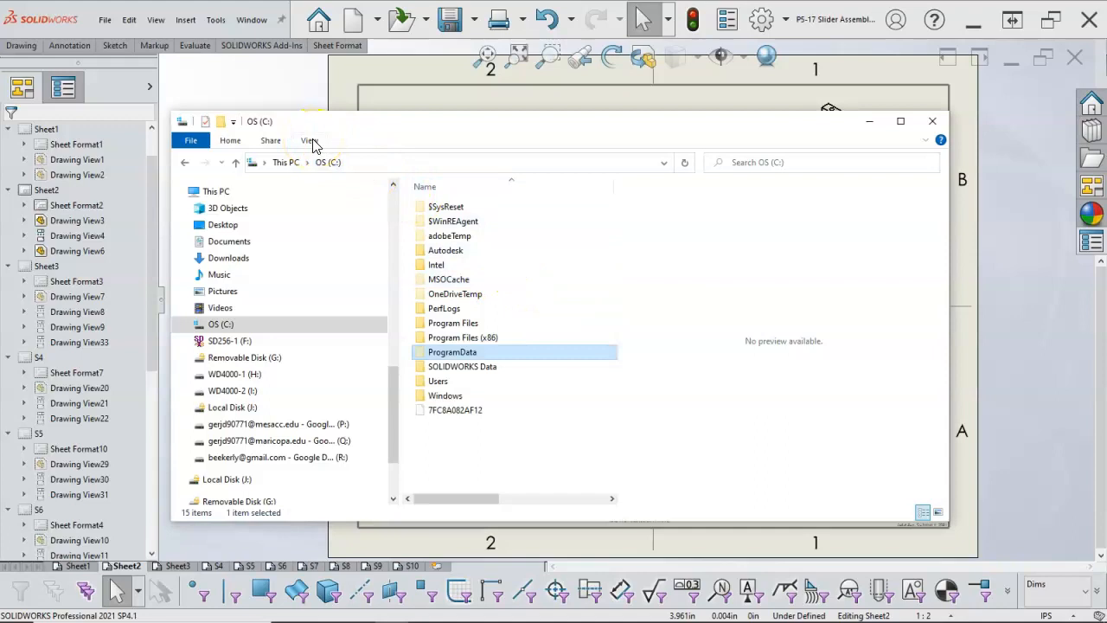
left_click(313, 140)
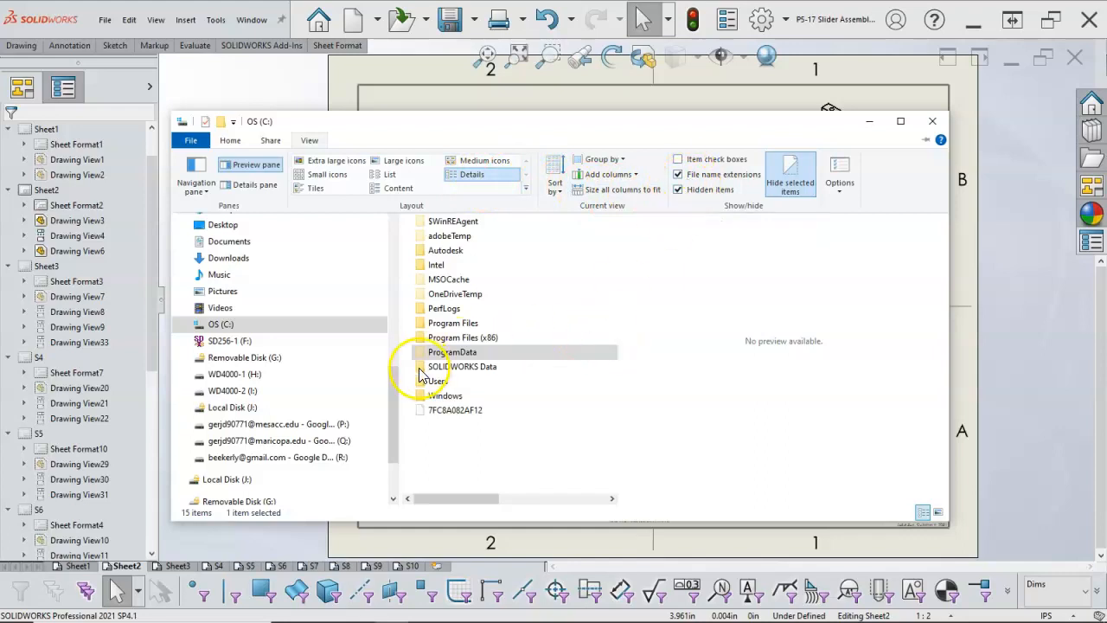
left_click(442, 356)
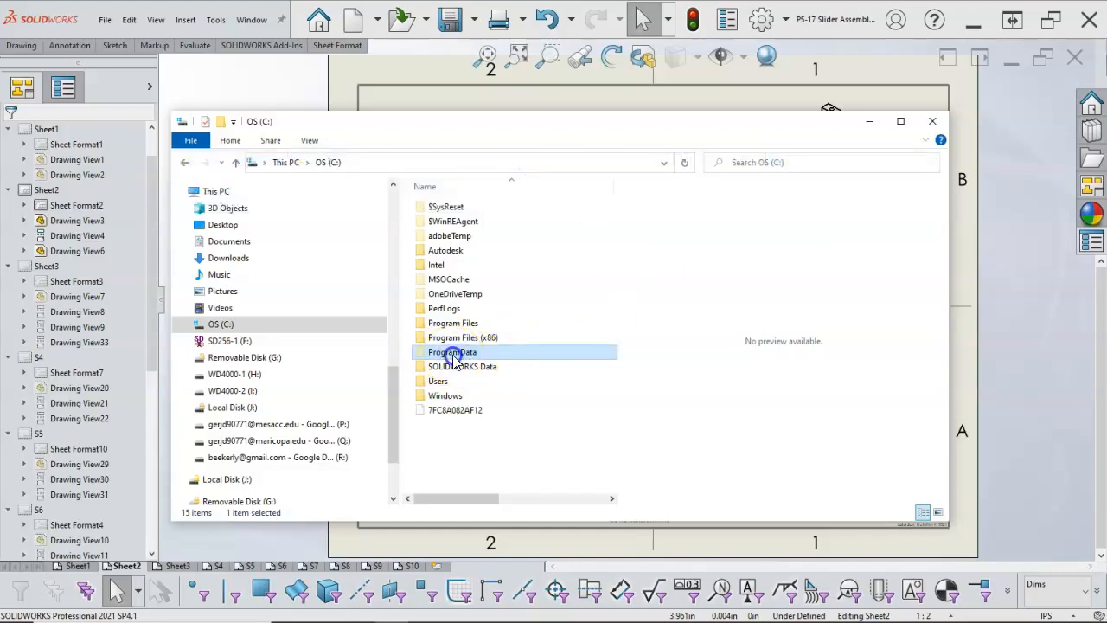
double_click(448, 356)
Step: Within ProgramData, browse through SOLIDWORKS, SOLIDWORKS 2021 and lang to the english folder
scroll(459, 358, "down", 1)
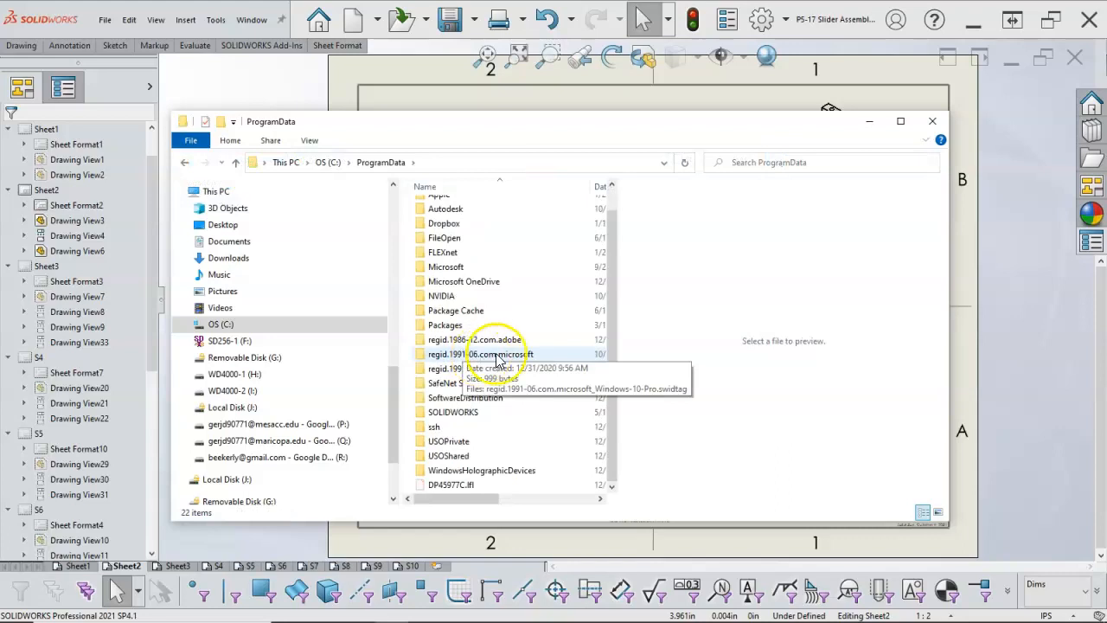
left_click(465, 411)
double_click(465, 411)
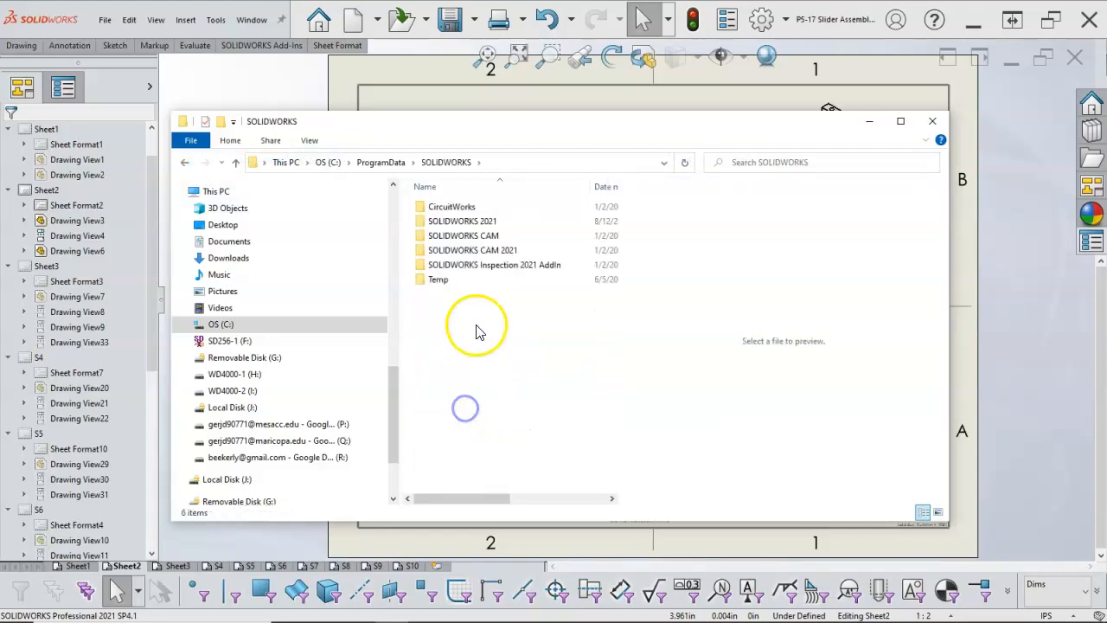
double_click(482, 223)
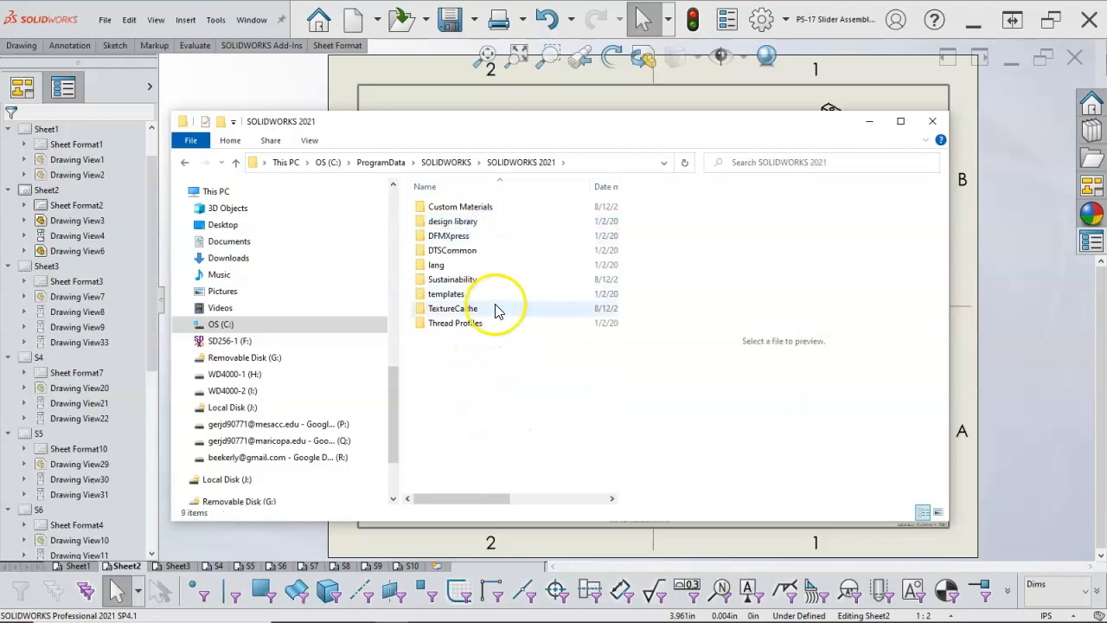
double_click(456, 264)
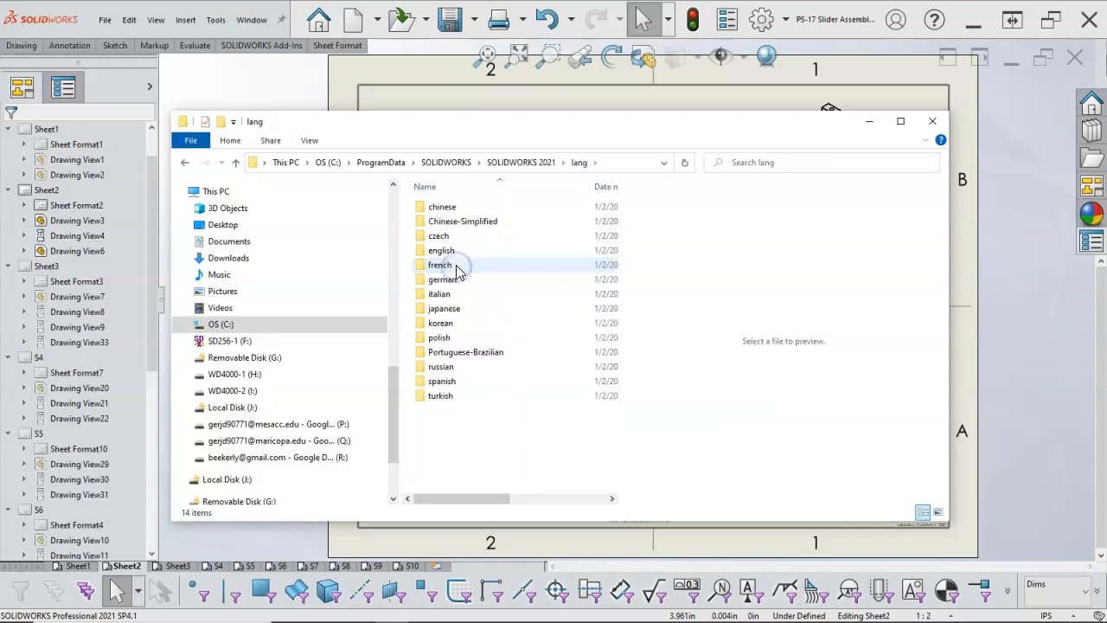
double_click(454, 250)
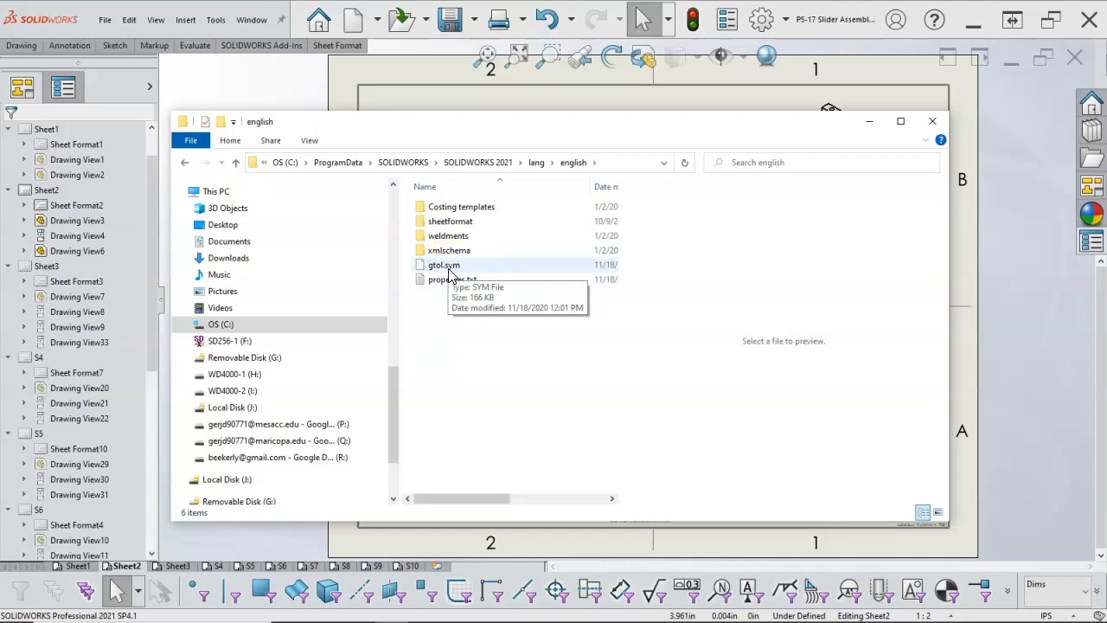
Step: Preview properties.txt, then copy both gtol.sym and properties.txt from the english folder
left_click(456, 296)
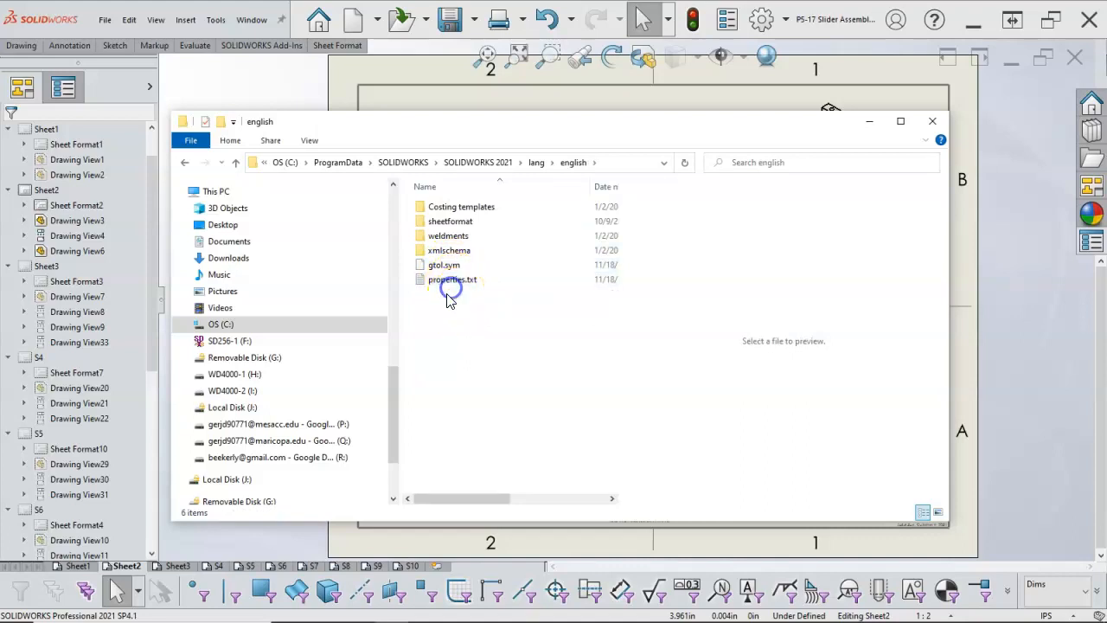
left_click(442, 283)
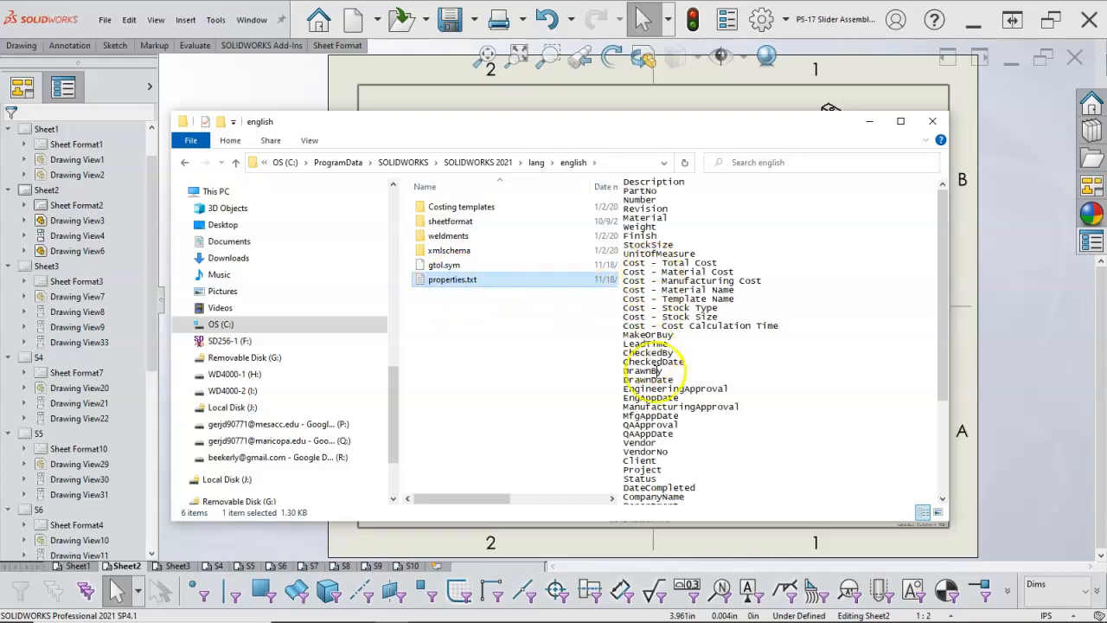
left_click(475, 327)
left_click_drag(453, 300, 442, 270)
right_click(443, 266)
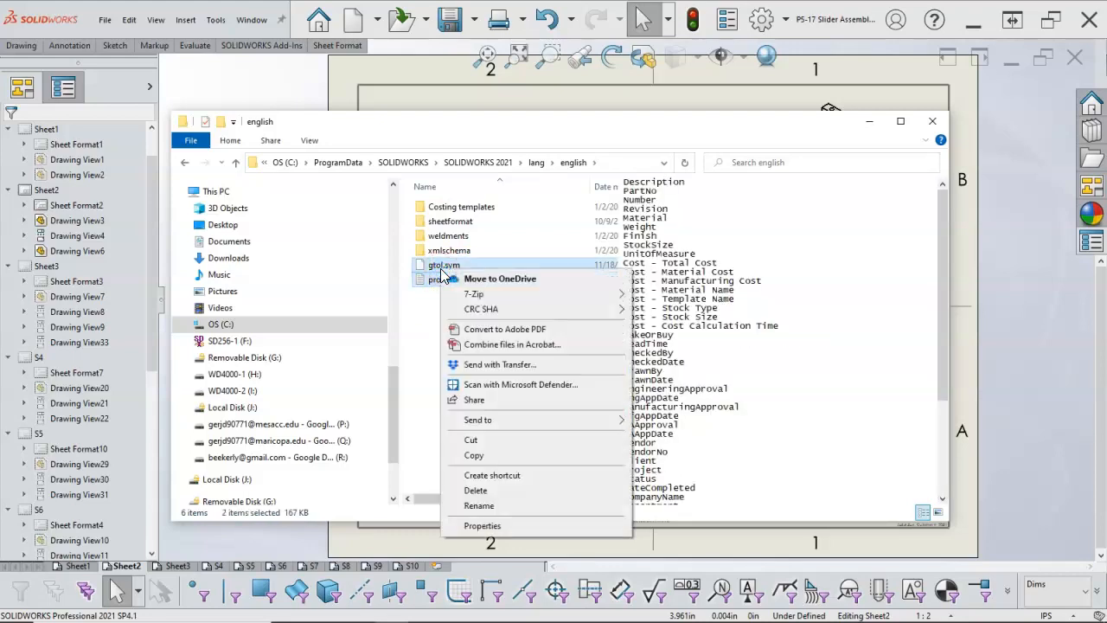
left_click(479, 458)
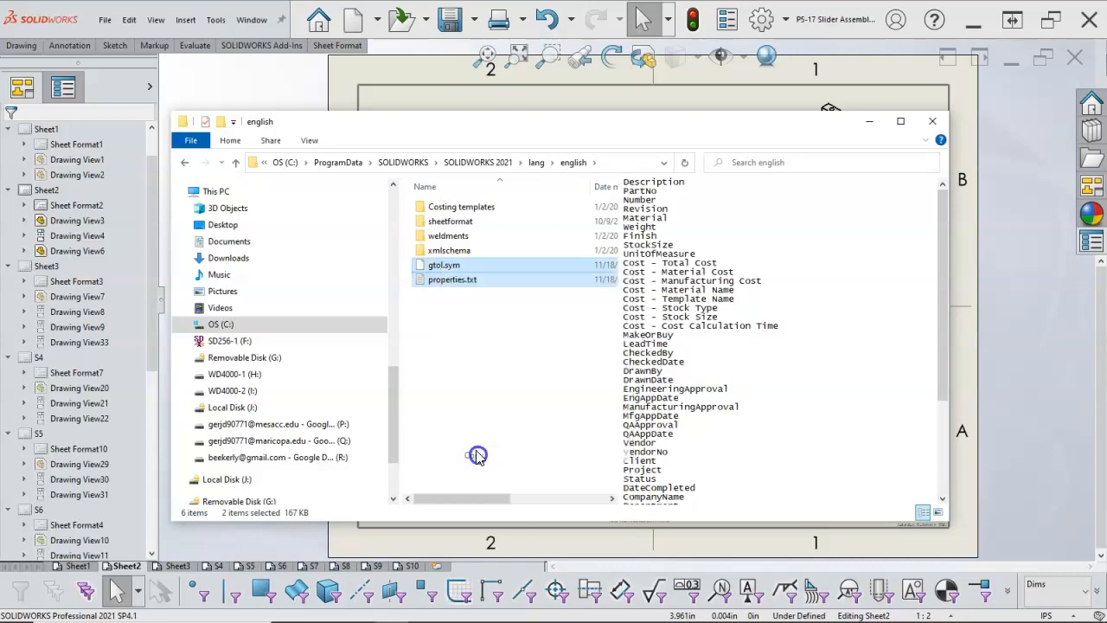
Step: Paste the copied files into the SW2021 System folder and return to the drawing
left_click_drag(395, 371, 415, 201)
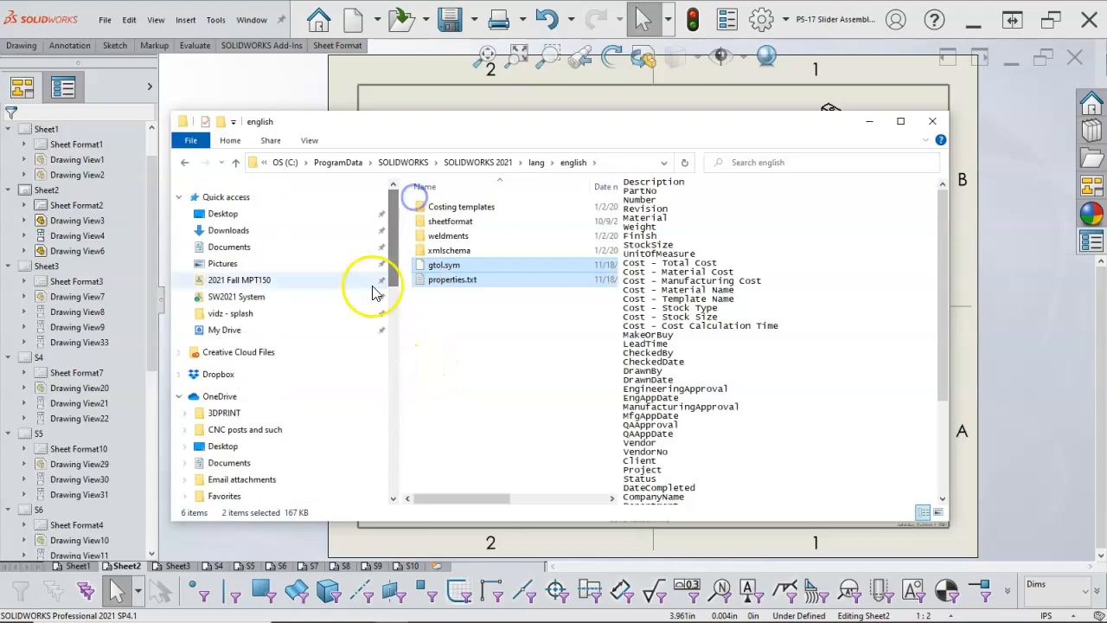
left_click(259, 299)
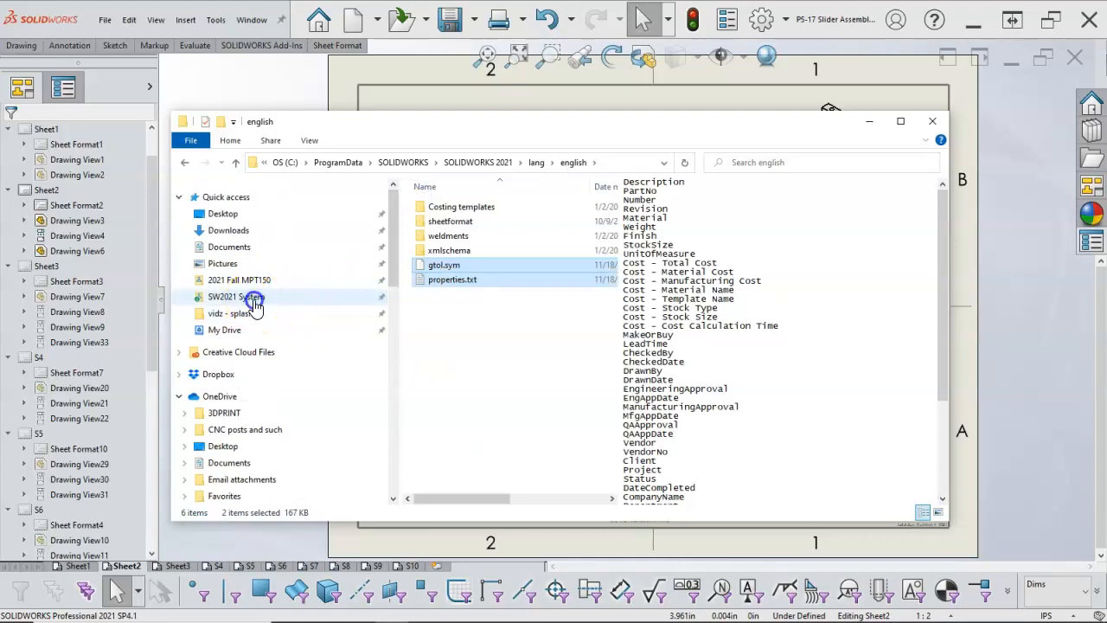
right_click(467, 346)
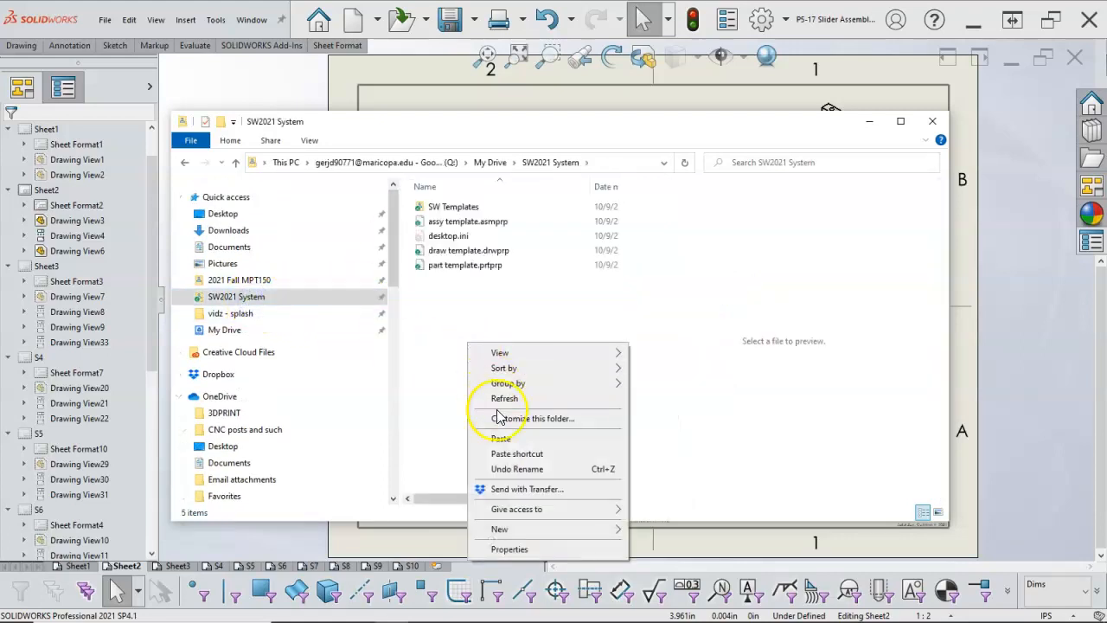
left_click(502, 438)
left_click(475, 359)
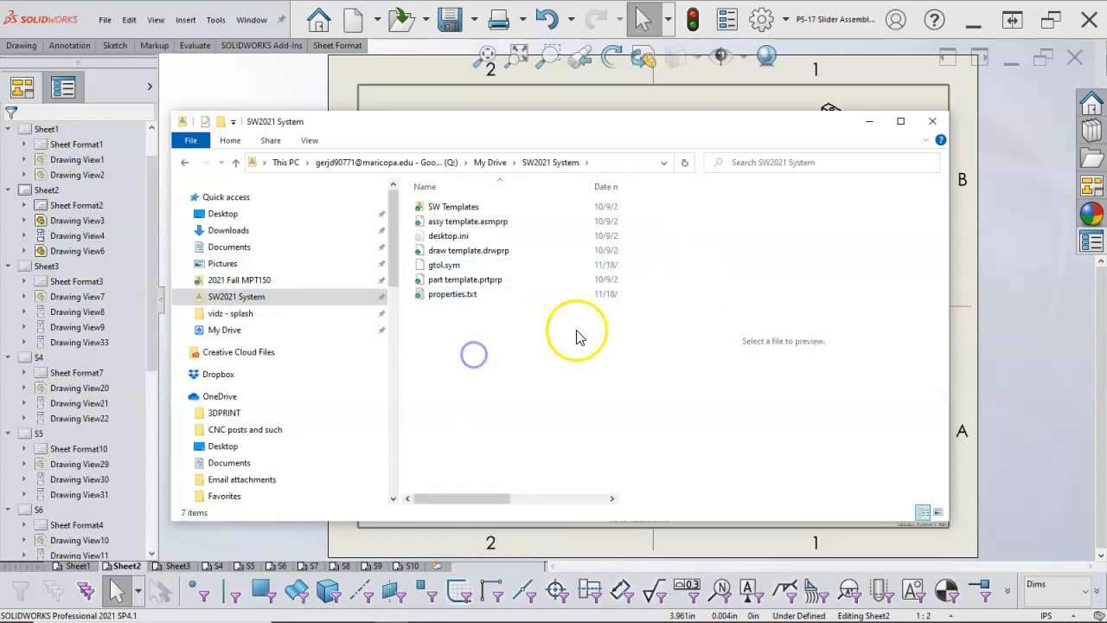
left_click(869, 123)
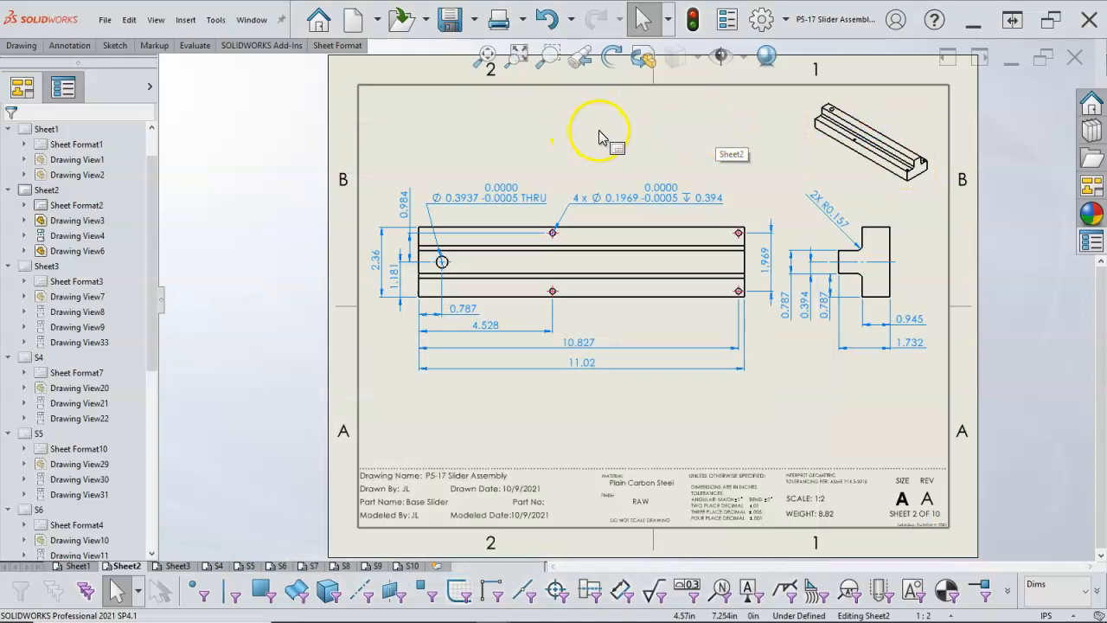
Step: Examine the drawing's custom properties and the list of available property names, leaving the file properties without changes
left_click(725, 19)
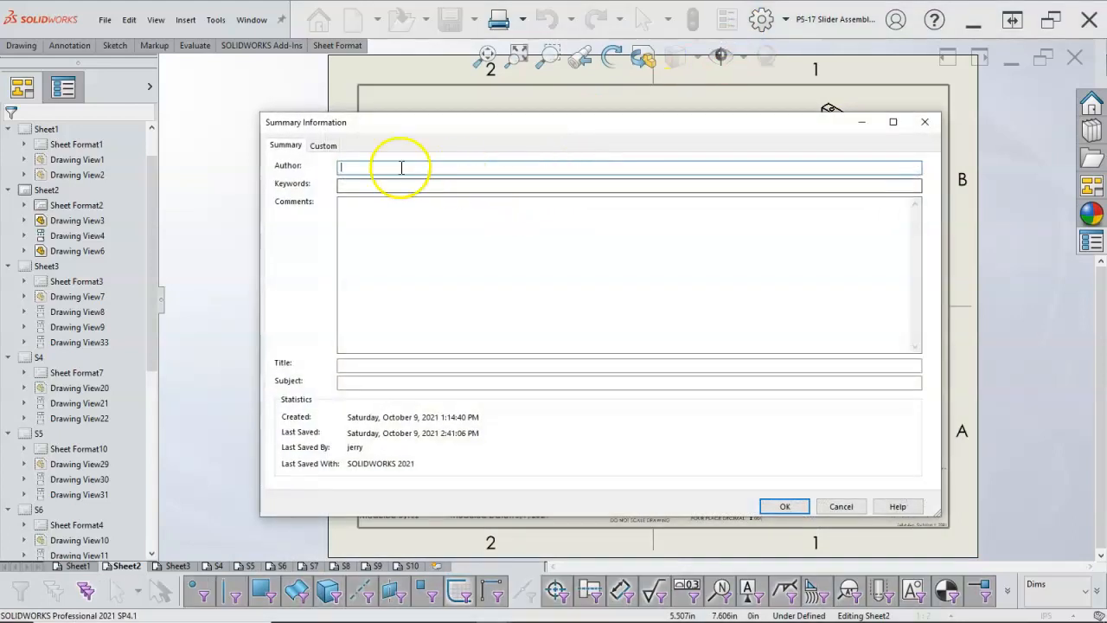
left_click(323, 146)
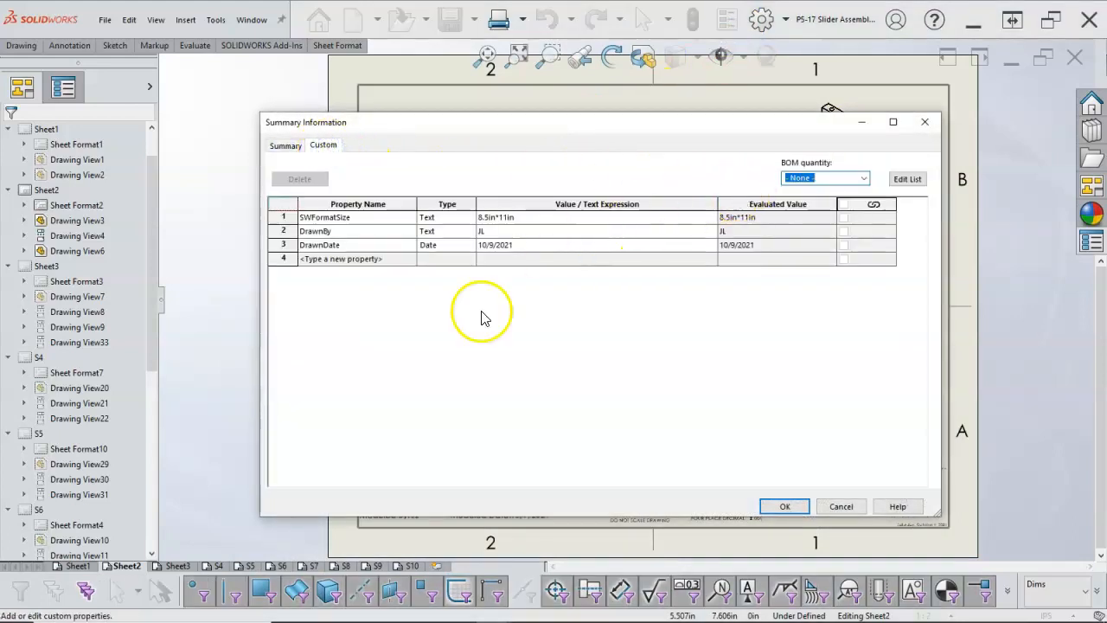
left_click(406, 260)
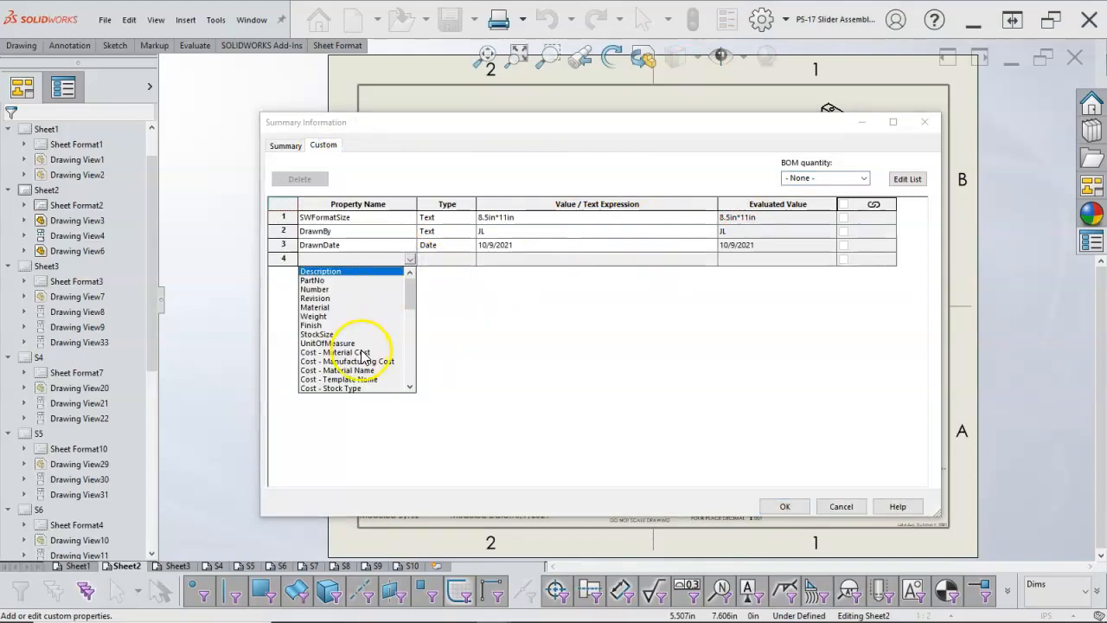
left_click(519, 338)
left_click(844, 506)
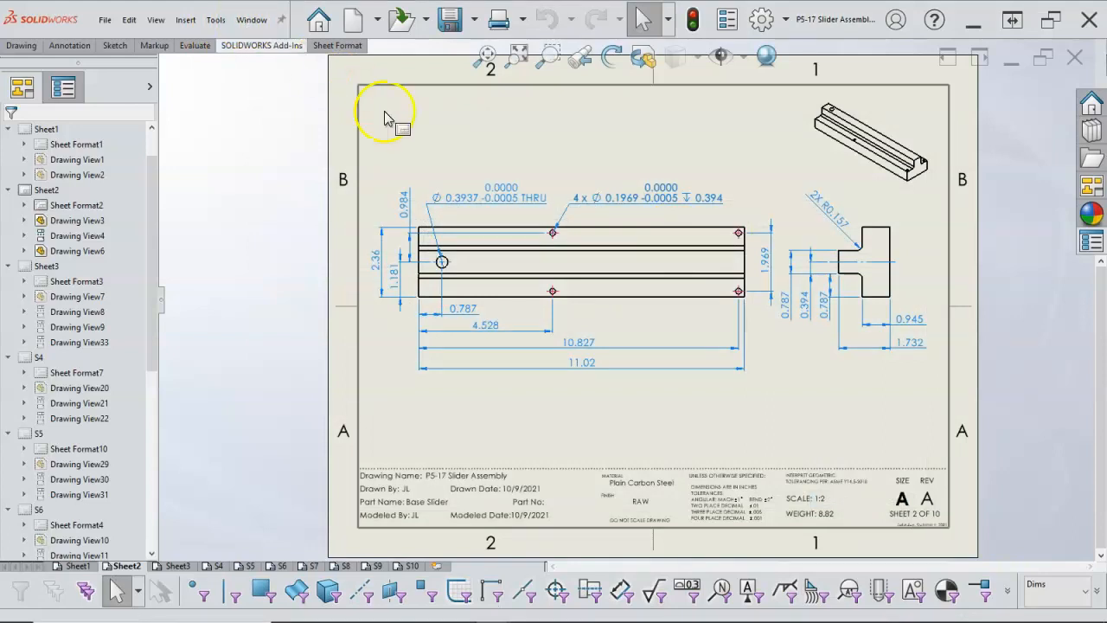
Step: Review the Base Slider's configuration-specific properties, accept them, and close the part with its changes saved
left_click(240, 15)
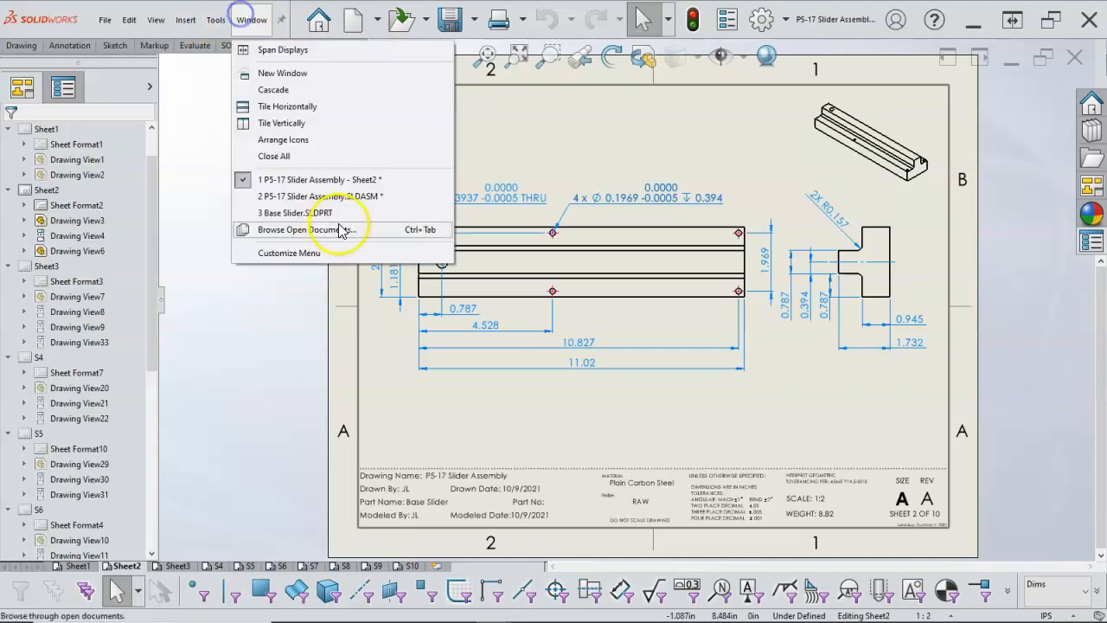
left_click(363, 215)
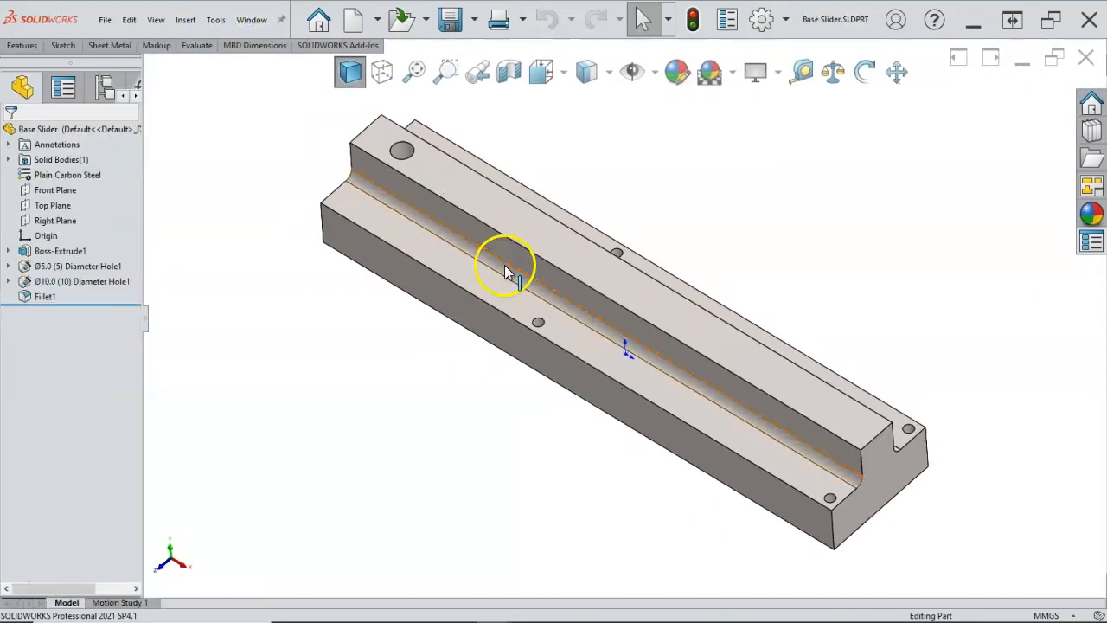
left_click(727, 19)
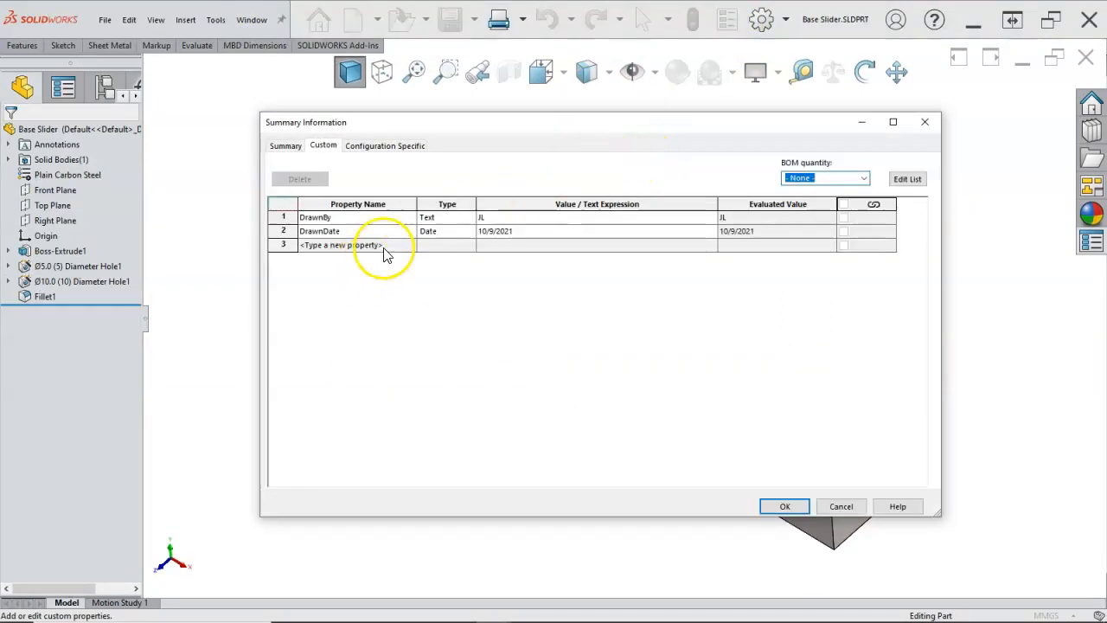
left_click(377, 147)
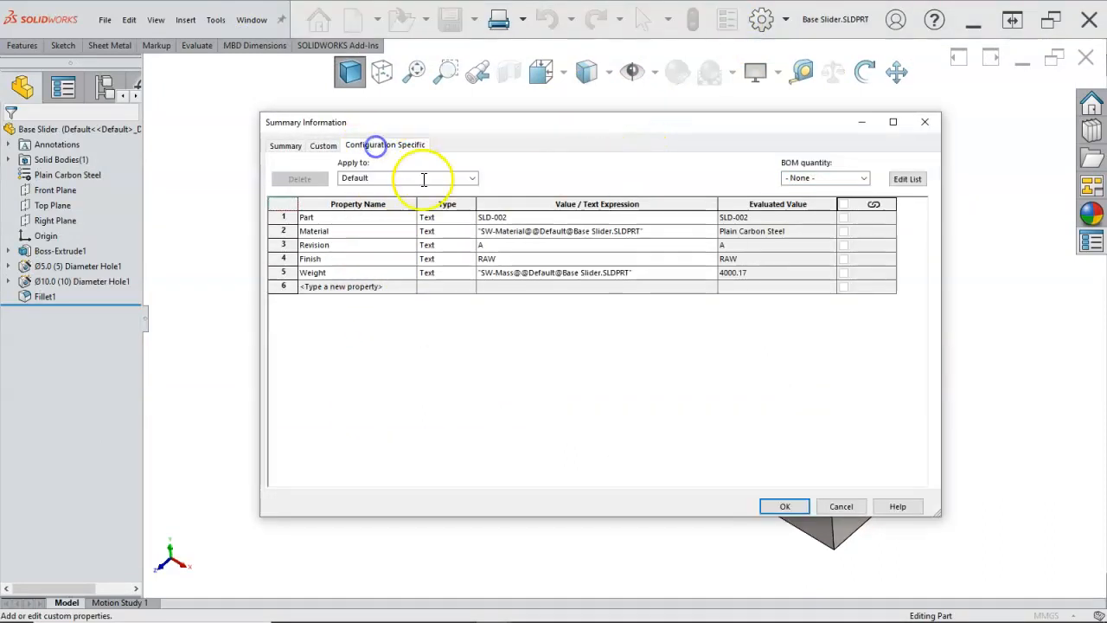
left_click(785, 506)
left_click(1086, 63)
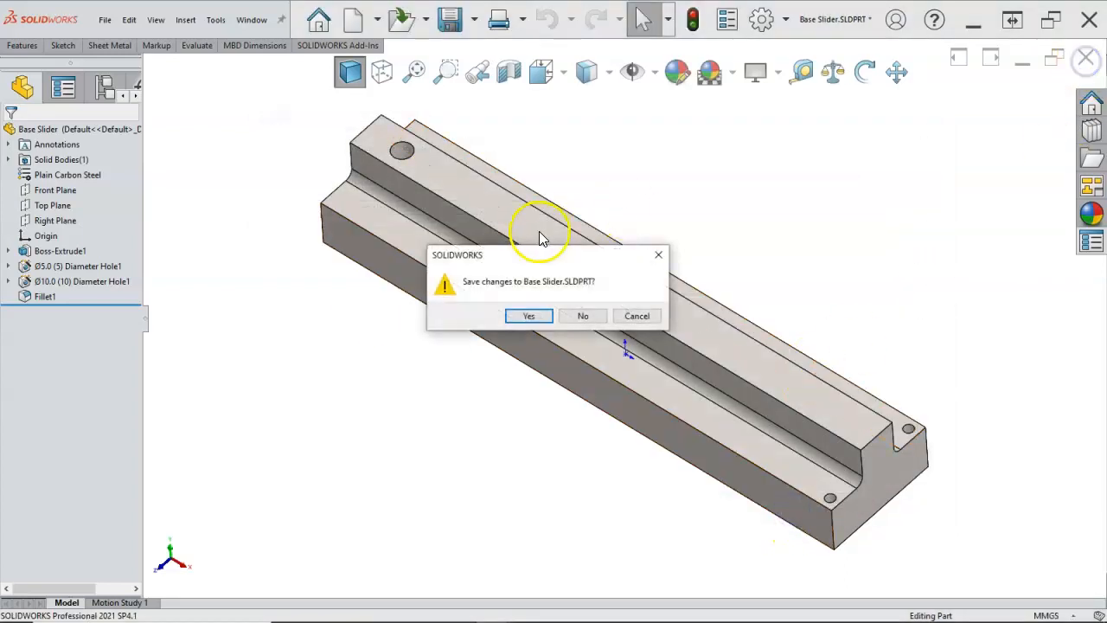
left_click(529, 313)
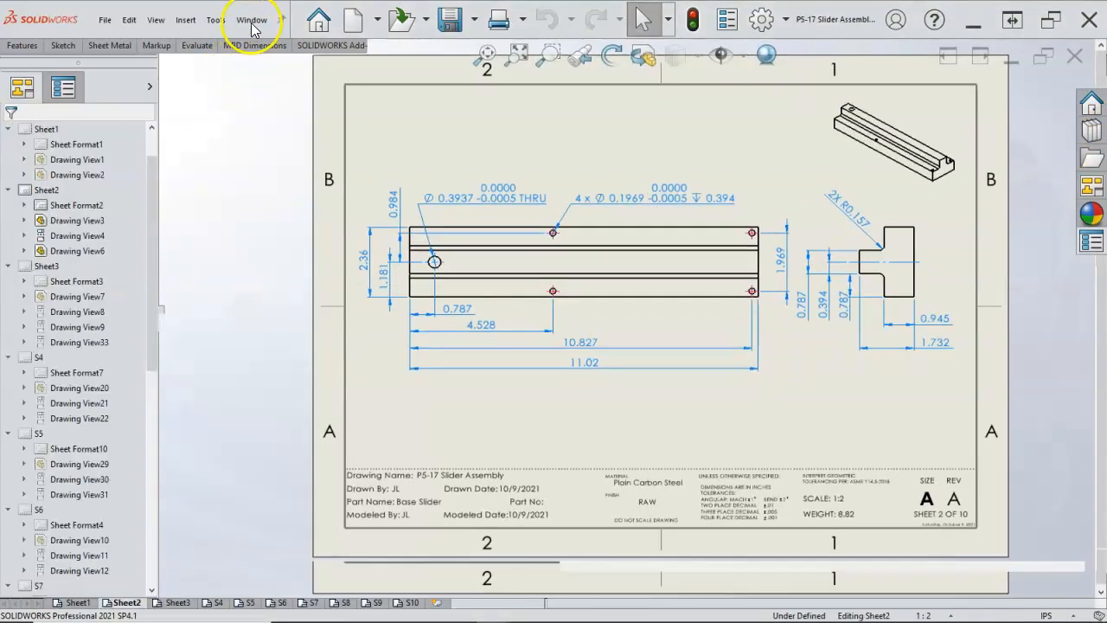
Step: Switch to the P5-17 Slider Assembly model and open its configuration-specific file properties
left_click(252, 19)
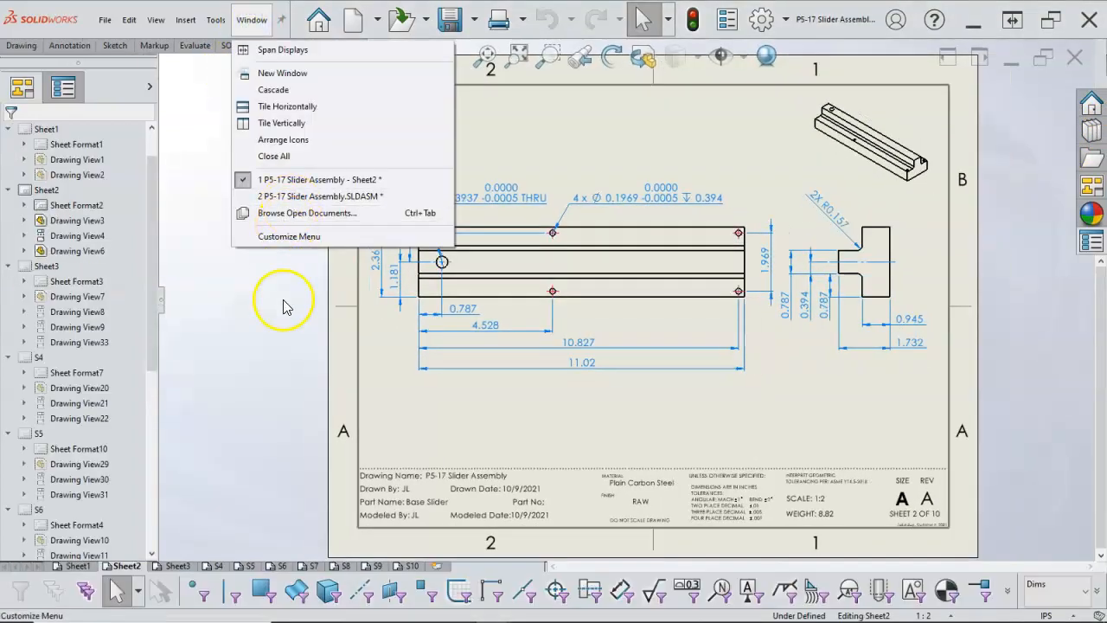
left_click(297, 216)
left_click(290, 198)
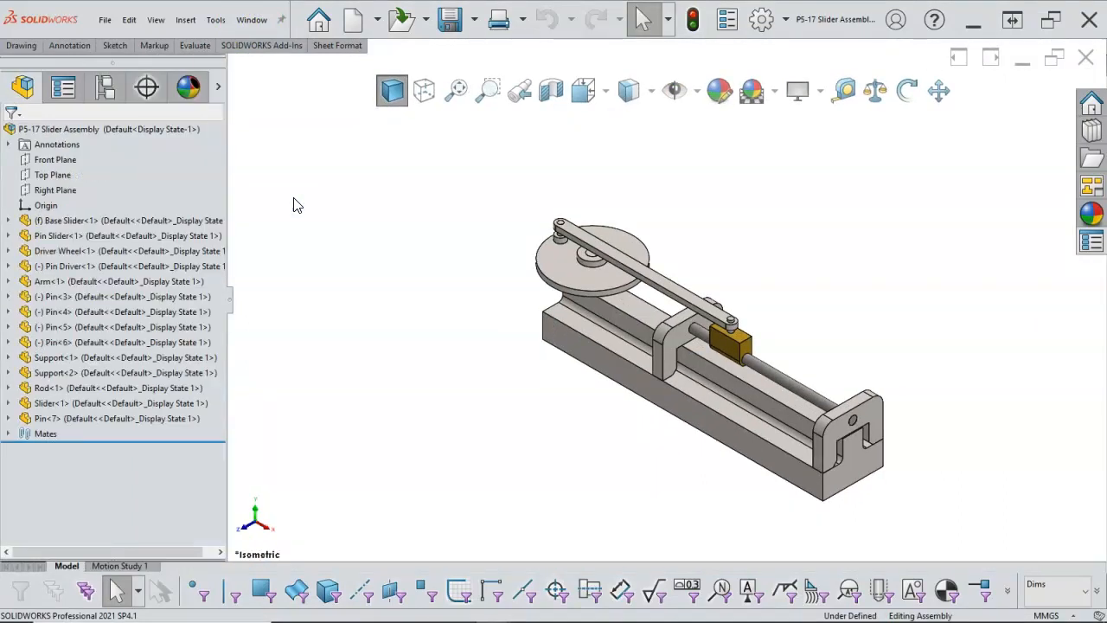
left_click(726, 19)
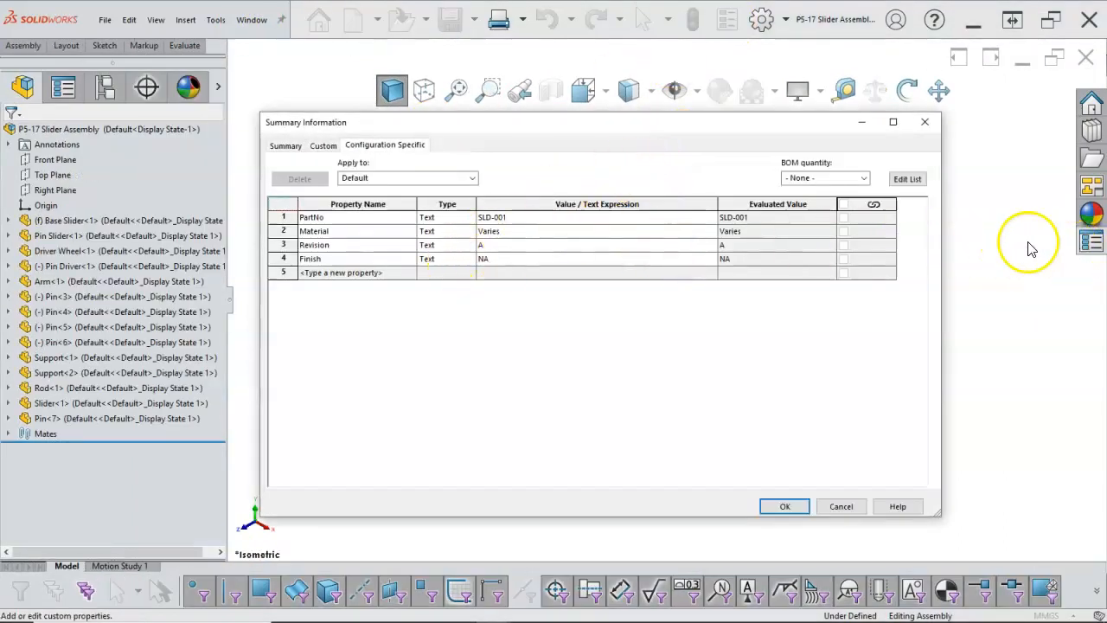
Step: Add a configuration-specific Weight property linked to the assembly's Mass, accept the properties, and save the assembly
left_click(413, 275)
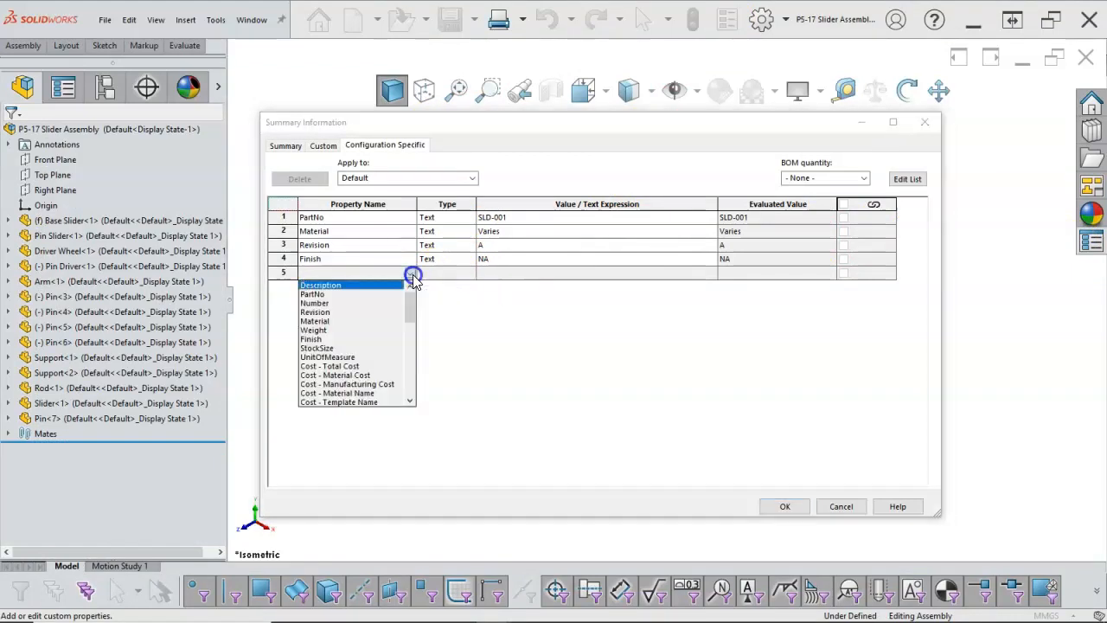
left_click(316, 329)
left_click(506, 273)
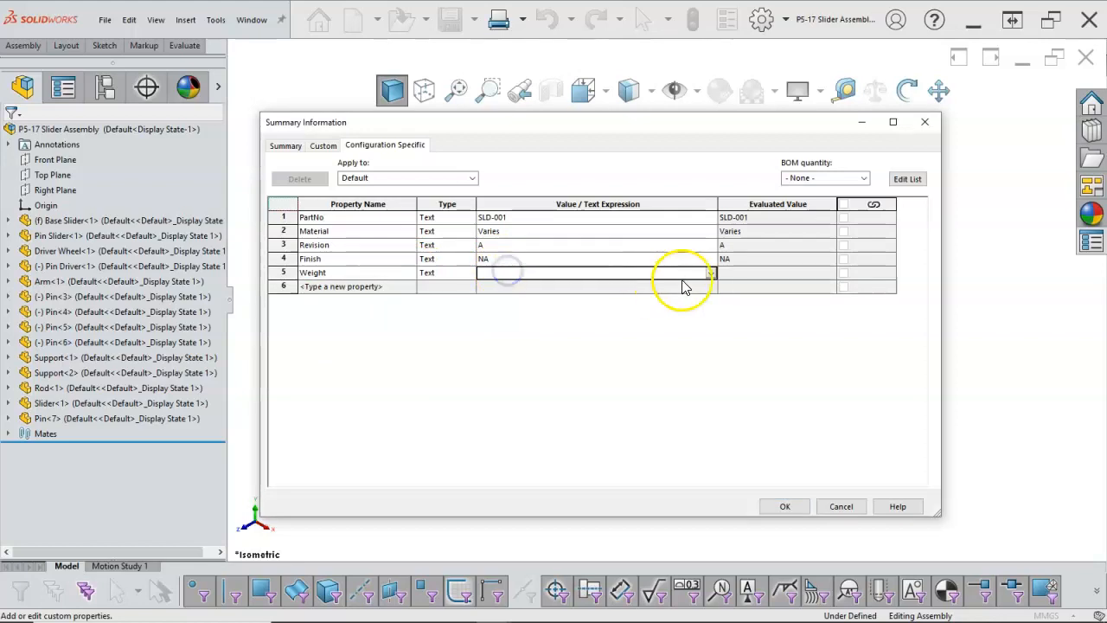
left_click(711, 273)
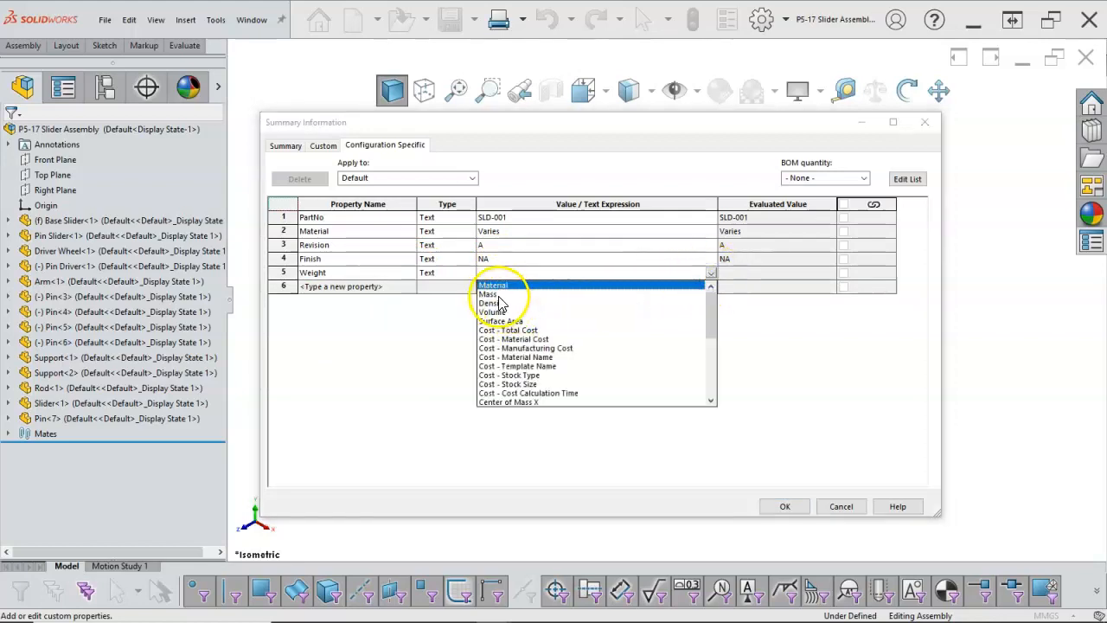
left_click(489, 295)
left_click(784, 506)
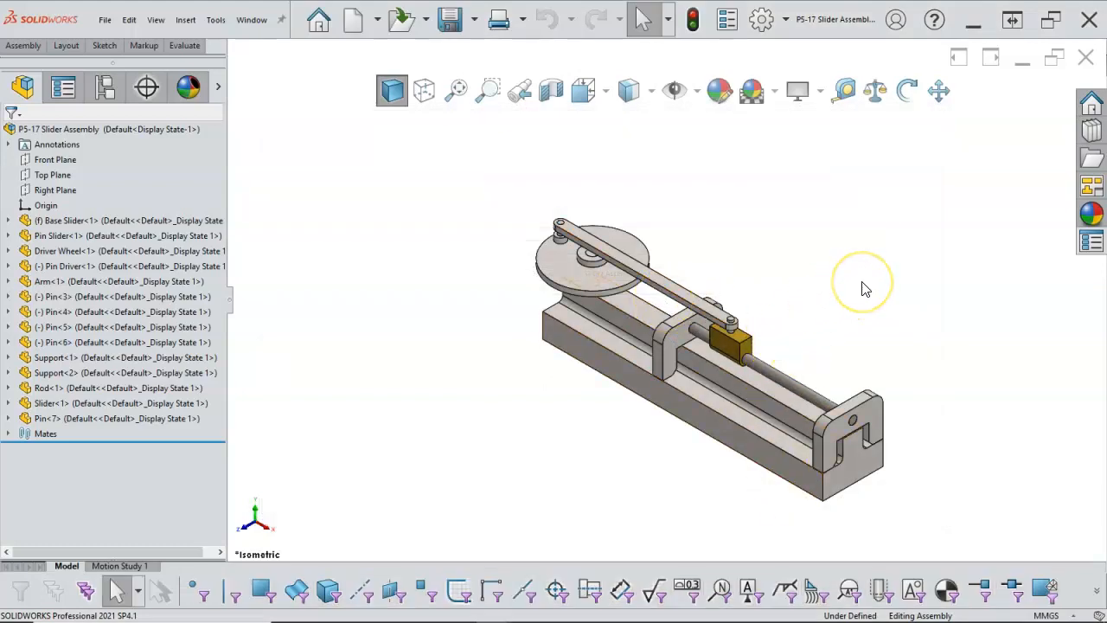
left_click(988, 185)
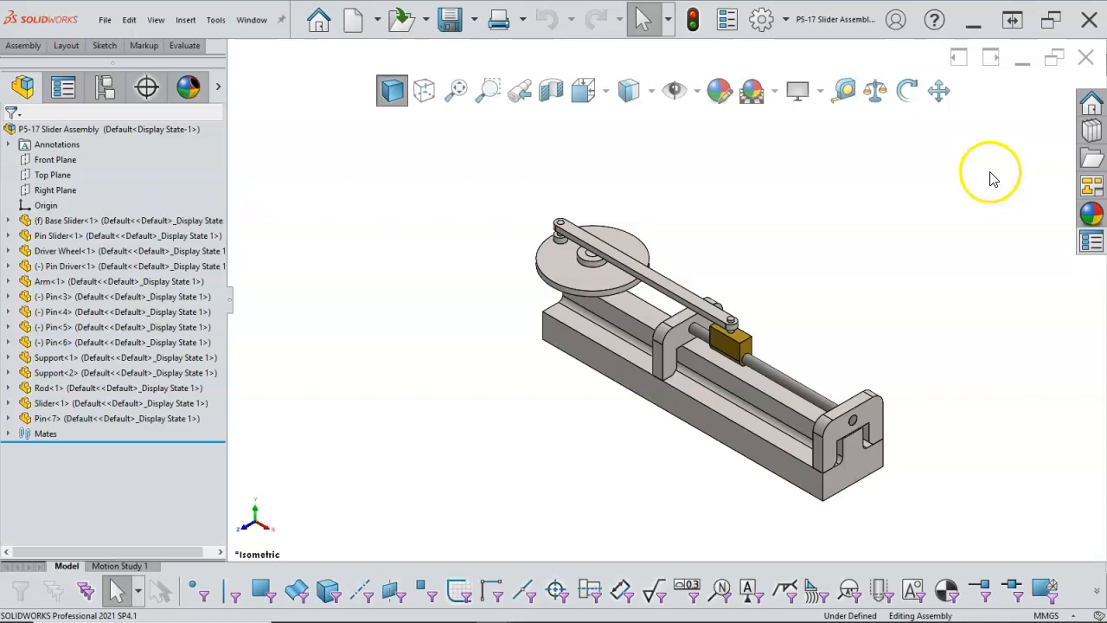
left_click(451, 21)
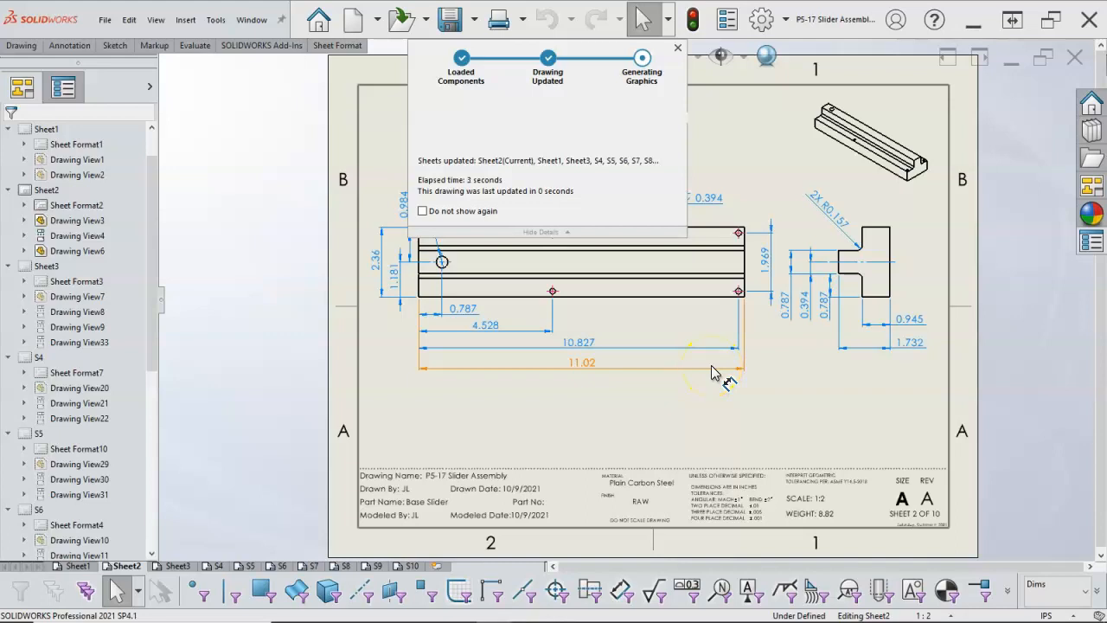
Step: Compare the title block fields on Sheet1 and Sheet2 of the slider assembly drawing, ending on Sheet2
left_click(640, 421)
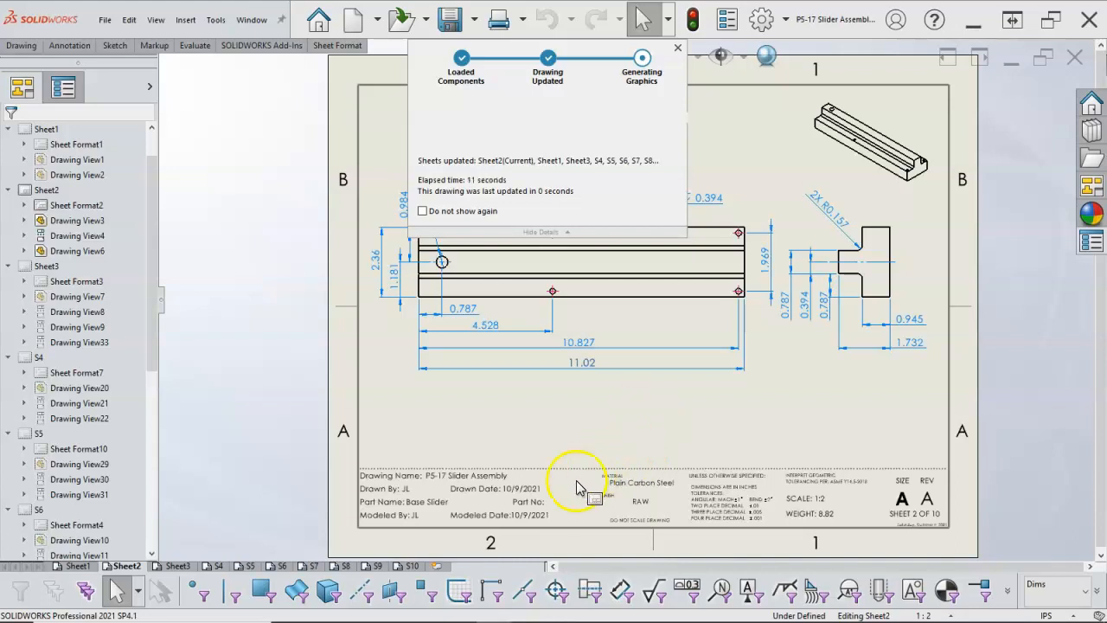
left_click(485, 448)
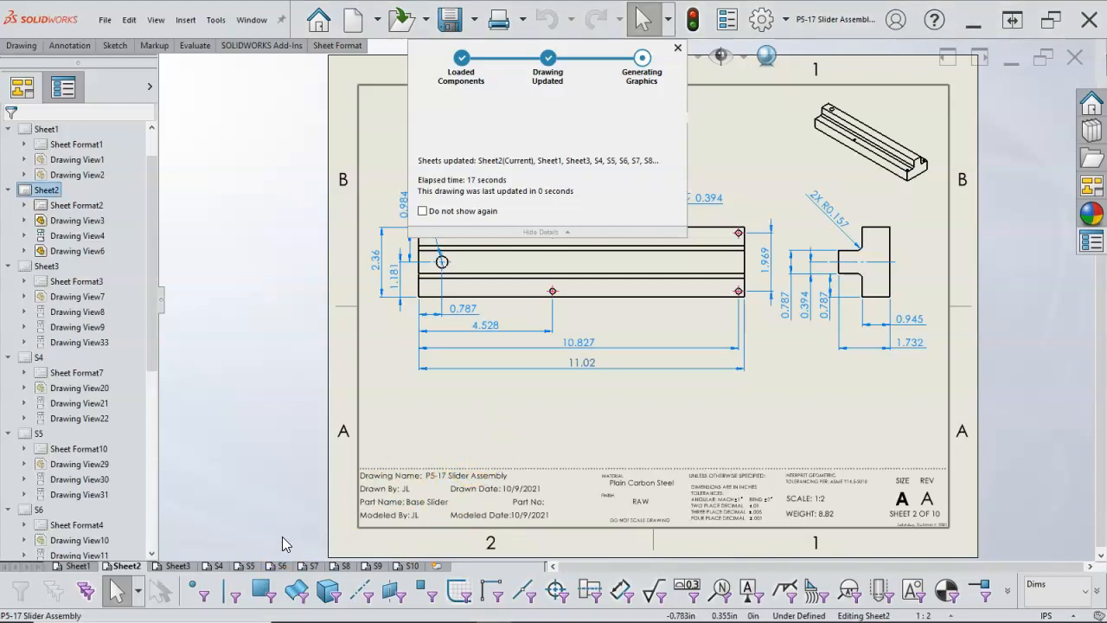
left_click(82, 566)
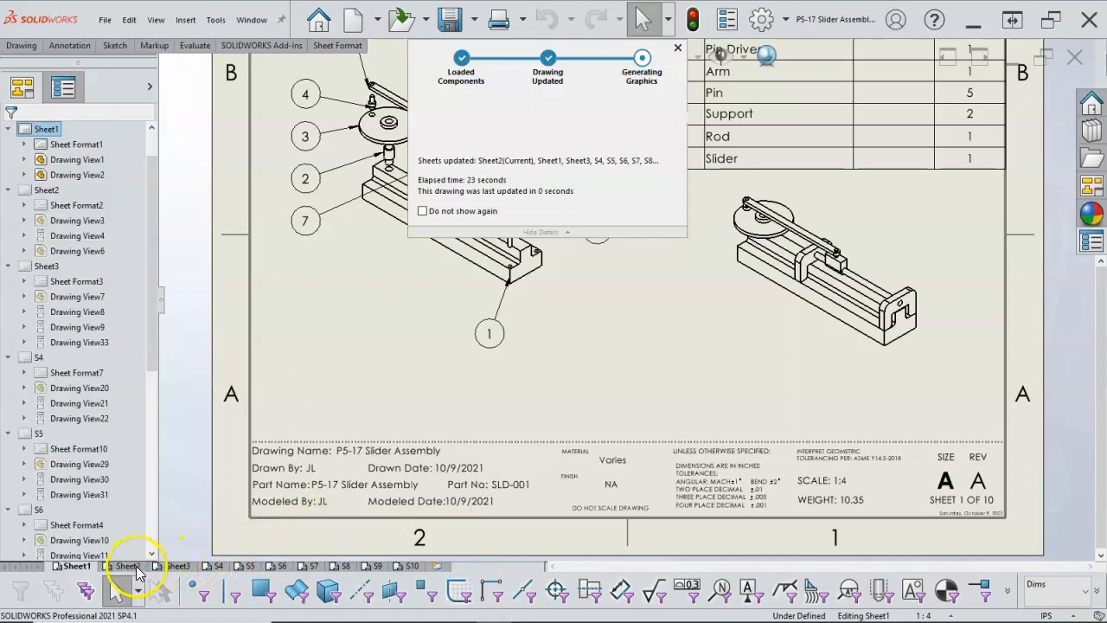
left_click(131, 567)
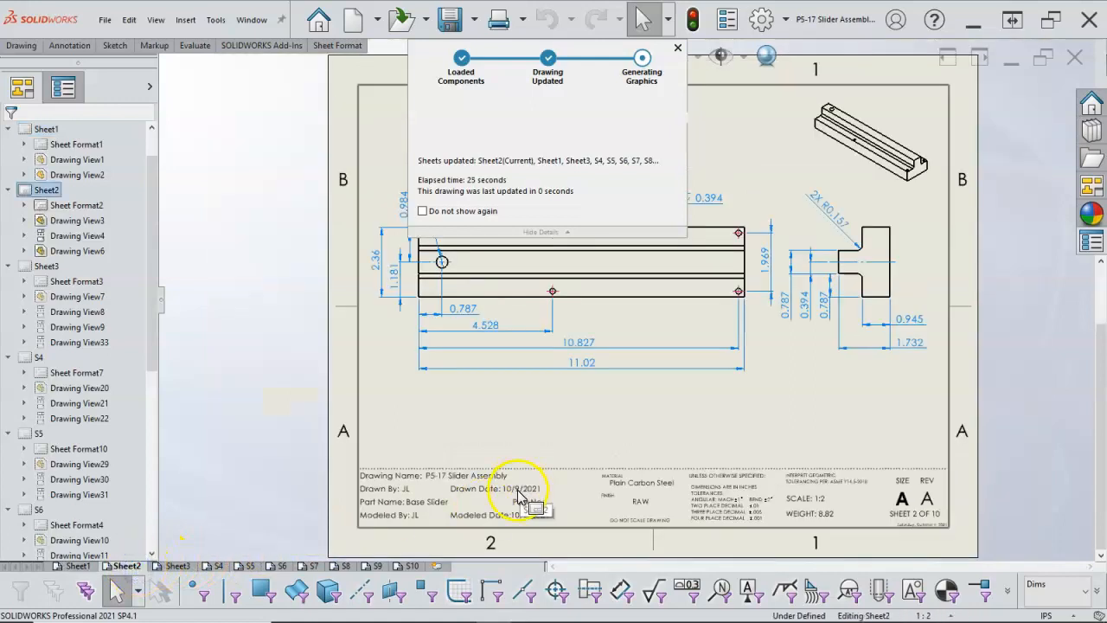